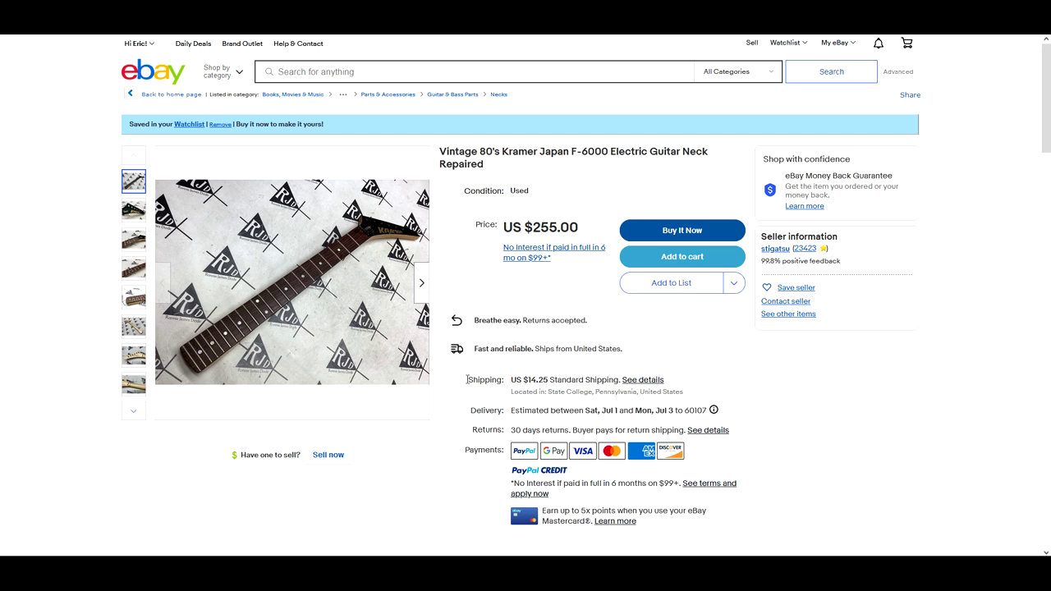
Page through the neck photos full screen to the gold KRAMER headstock logo, then close the gallery.
left_click(341, 310)
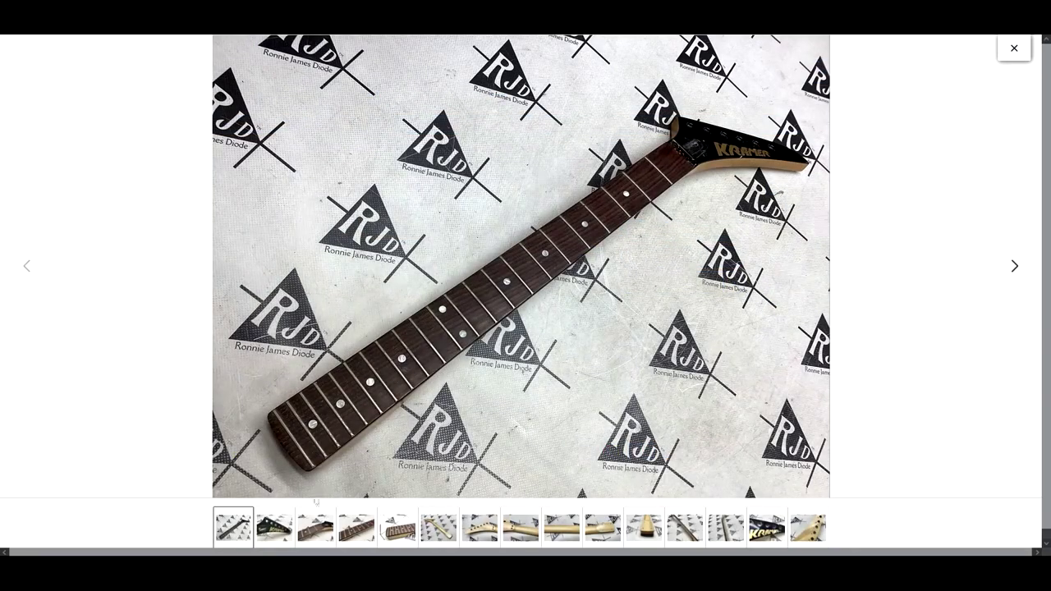
left_click(273, 530)
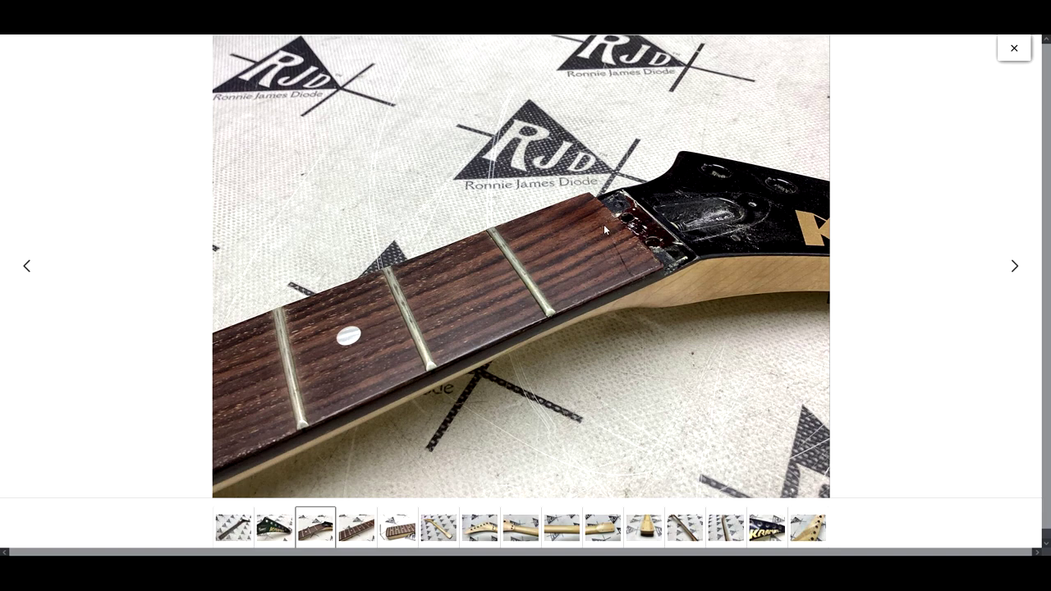
left_click(357, 530)
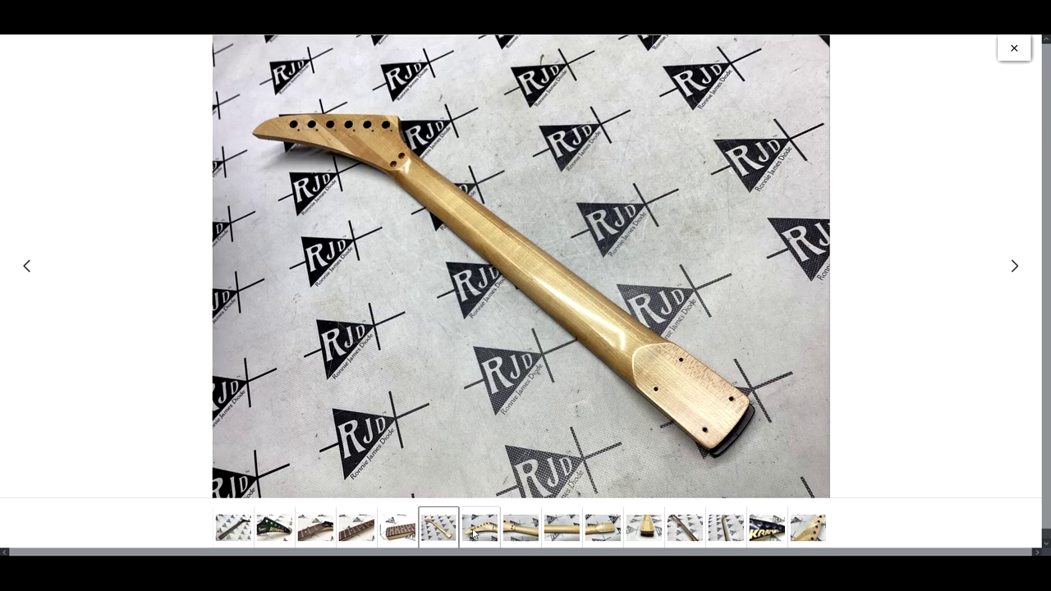
left_click(474, 534)
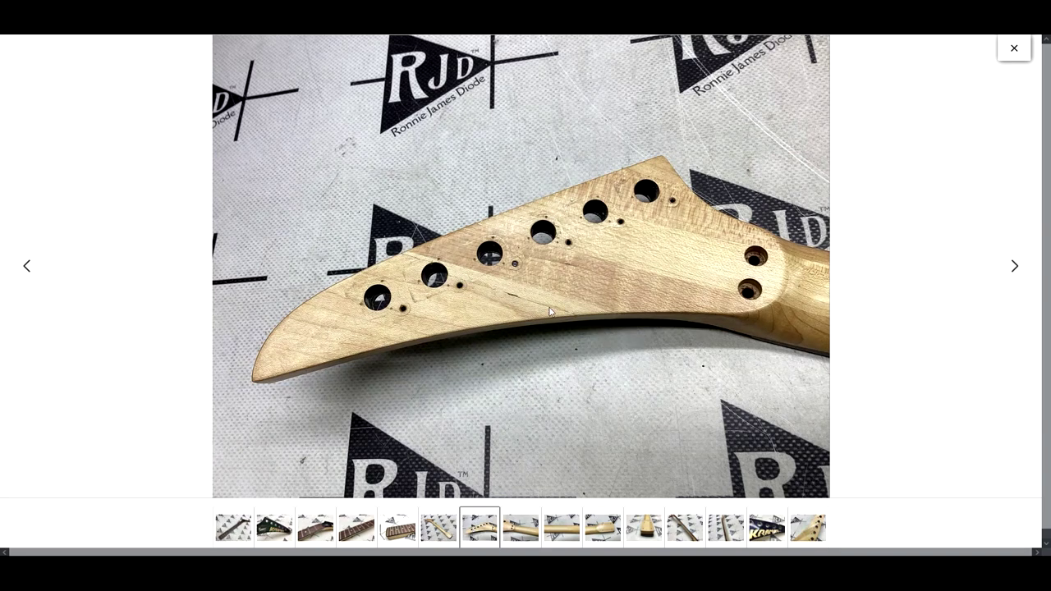
left_click(520, 528)
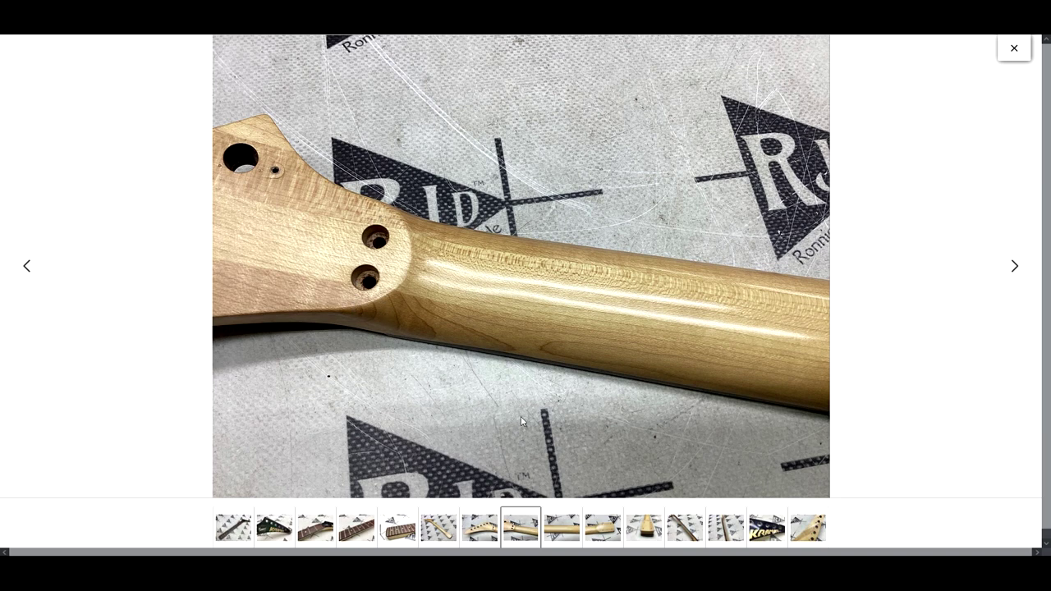
left_click(645, 528)
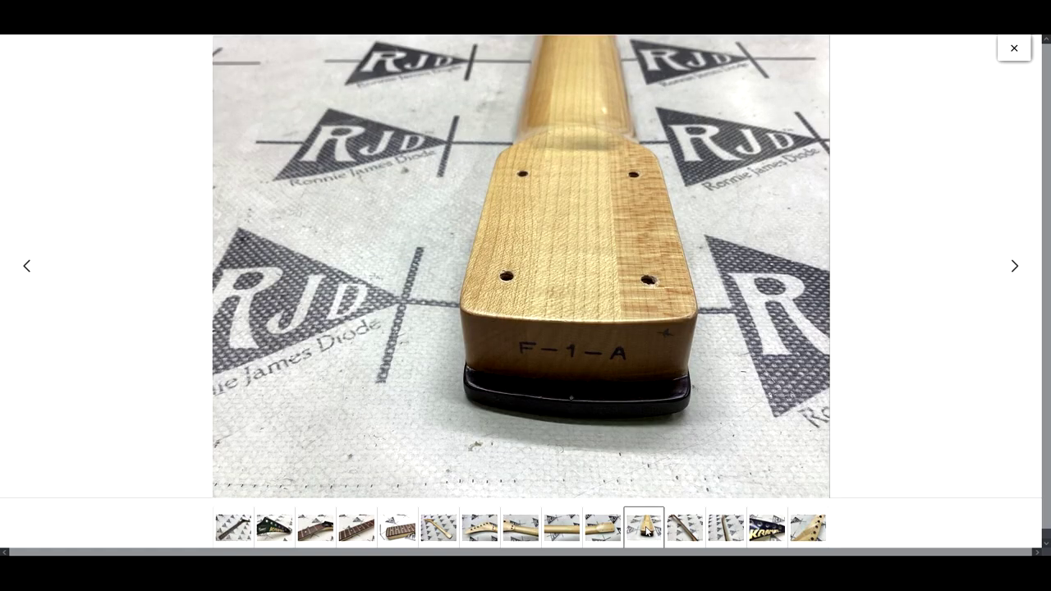
left_click(681, 530)
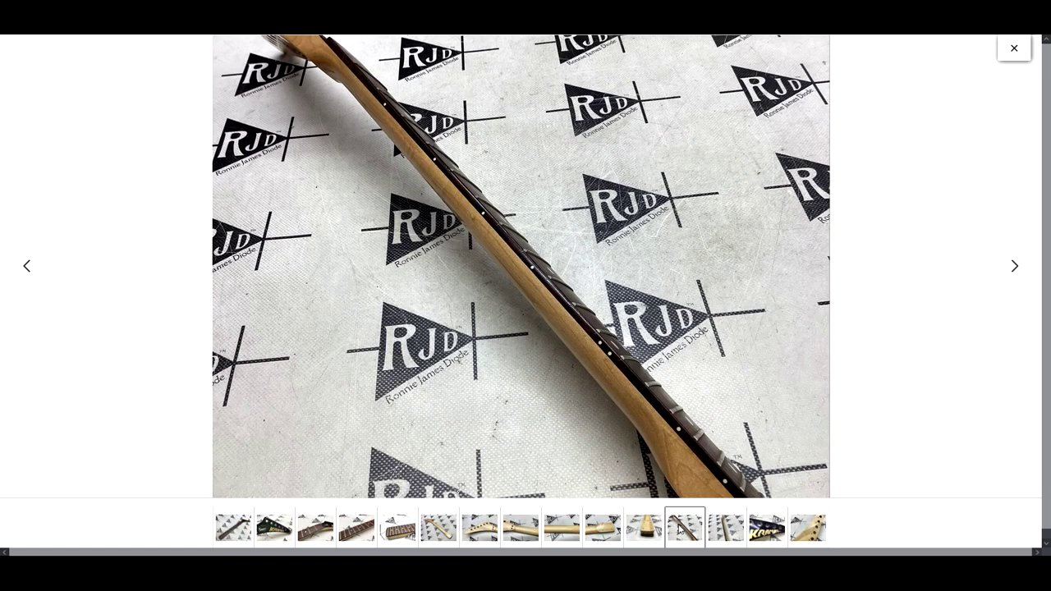
left_click(725, 528)
left_click(767, 528)
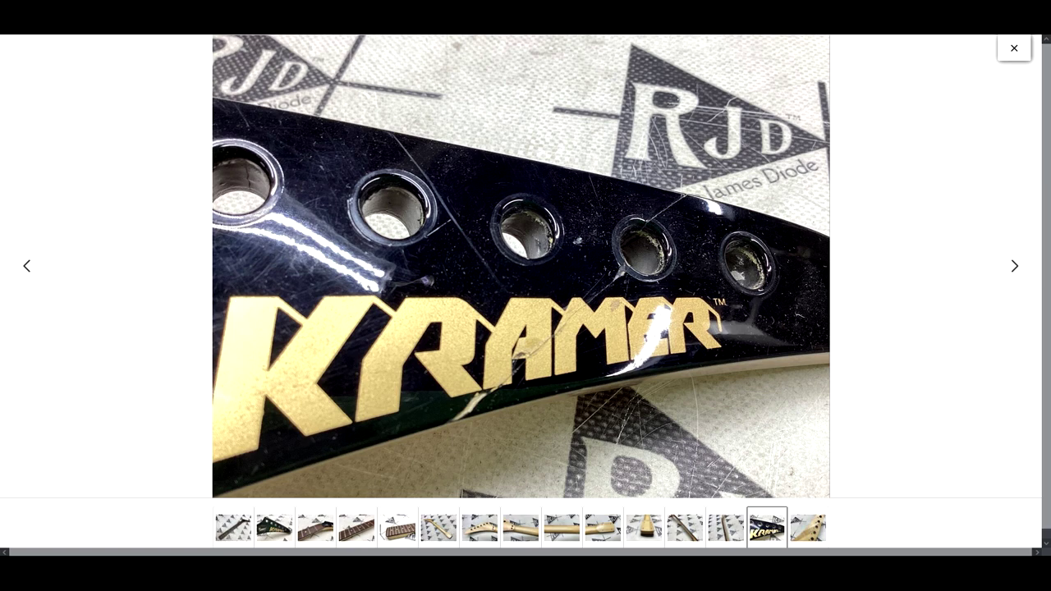
left_click(1013, 48)
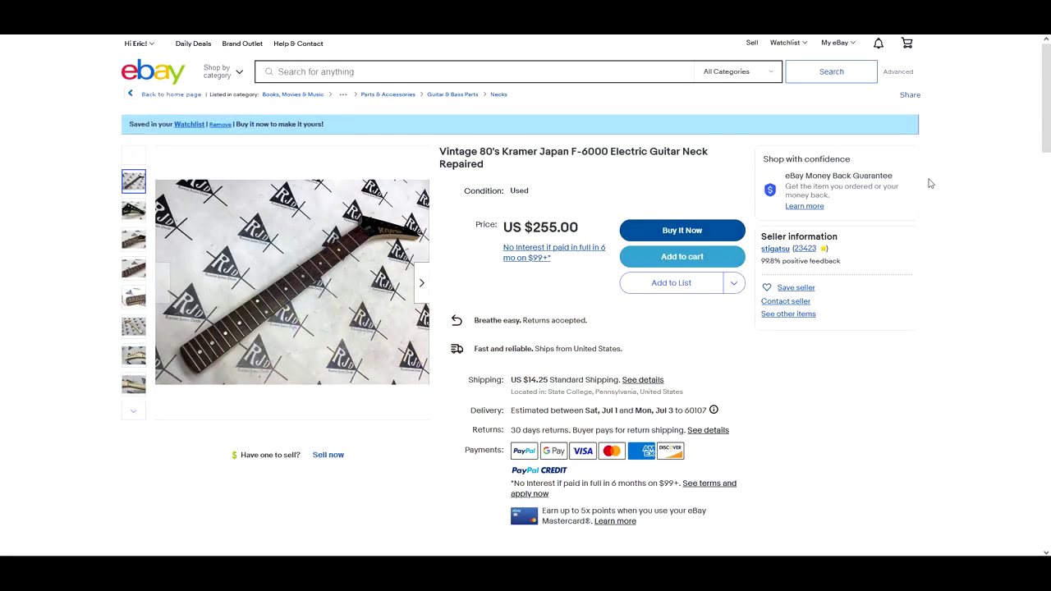
Add the Kramer Japan F-6000 neck to the cart and dismiss the confirmation.
left_click(682, 257)
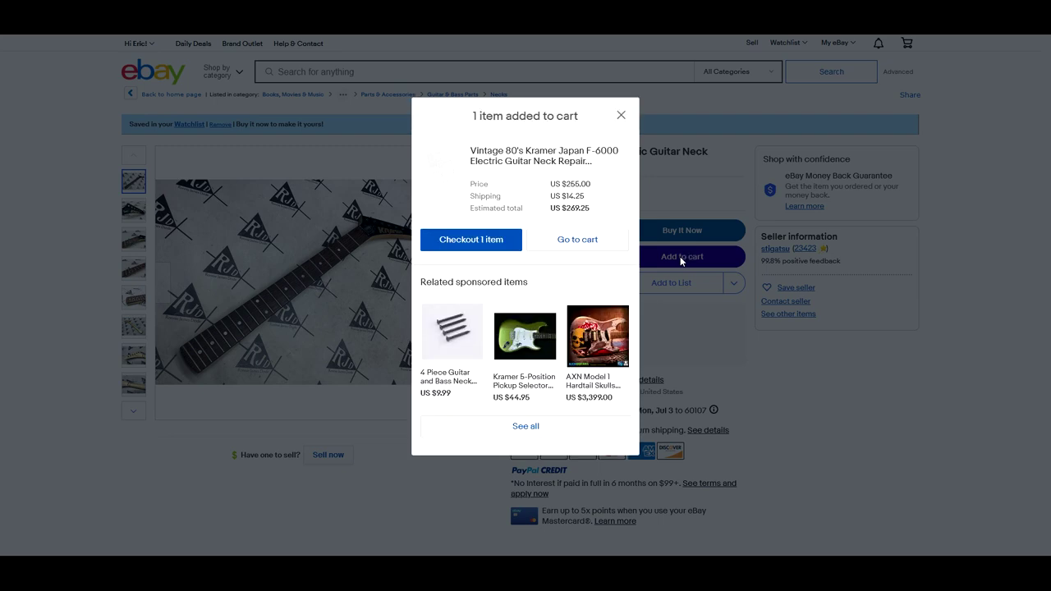
left_click(621, 115)
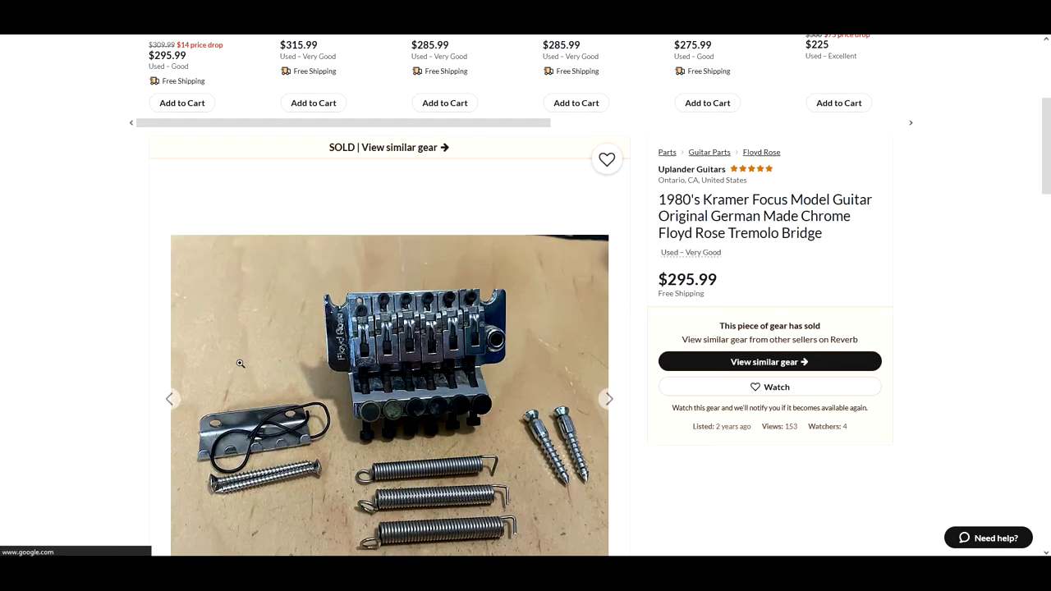
scroll(239, 363, "down", 1)
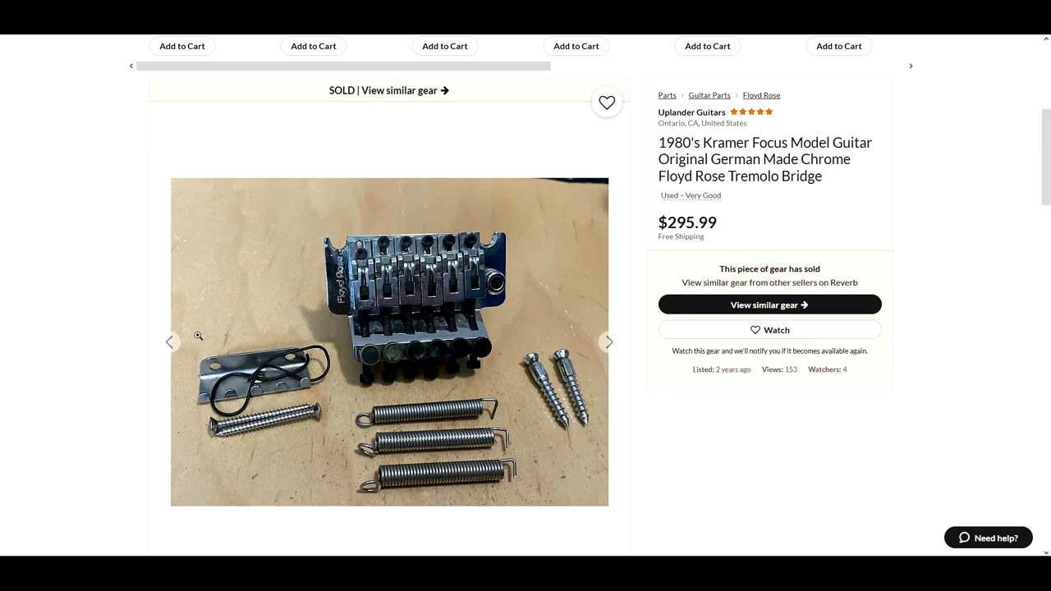
scroll(88, 338, "down", 4)
scroll(88, 339, "down", 3)
scroll(88, 339, "down", 4)
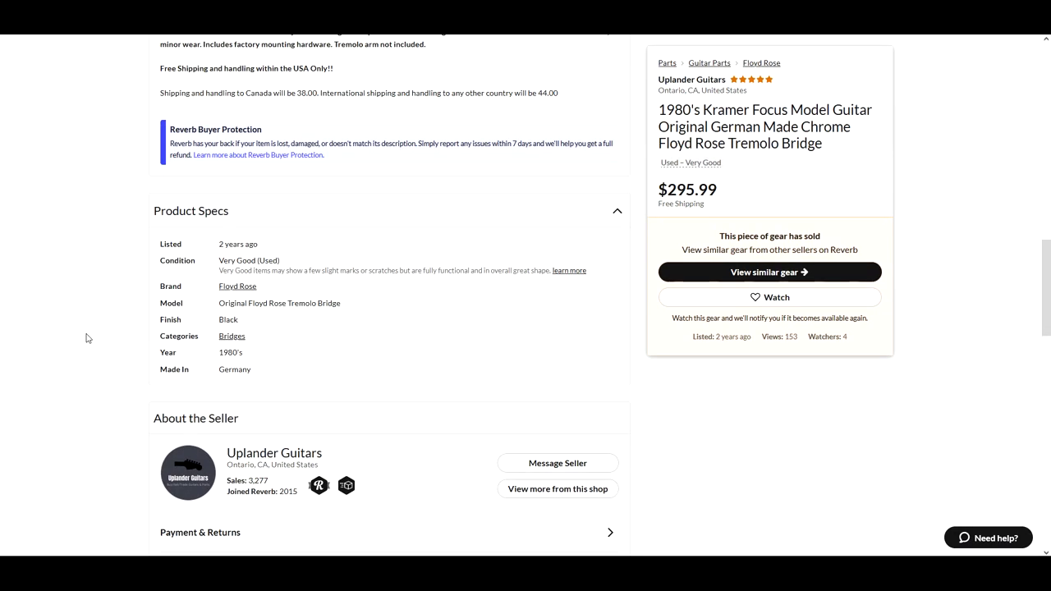
scroll(88, 338, "down", 3)
scroll(88, 339, "down", 2)
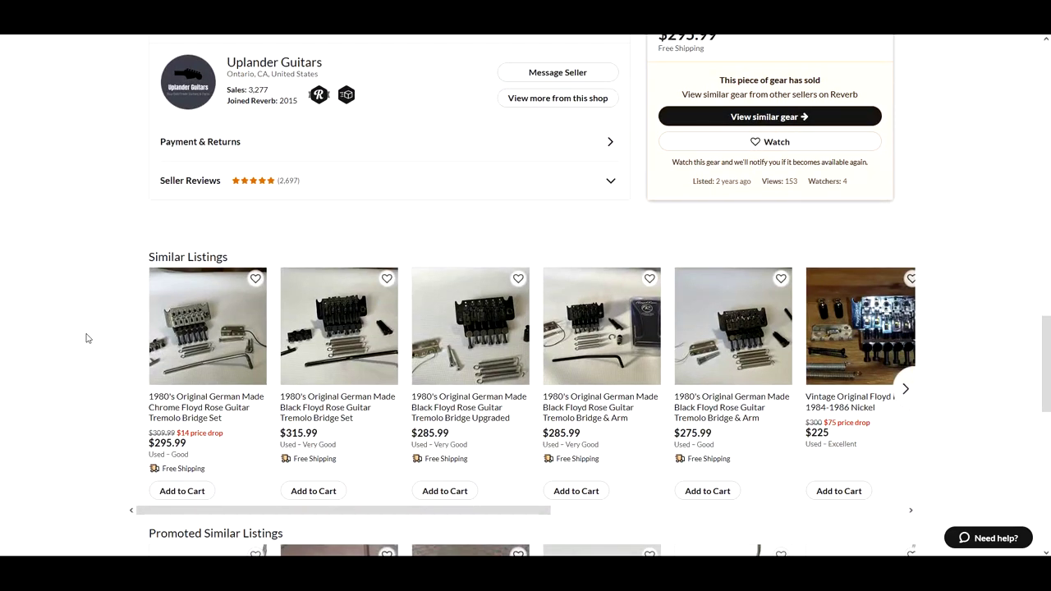
scroll(87, 339, "down", 1)
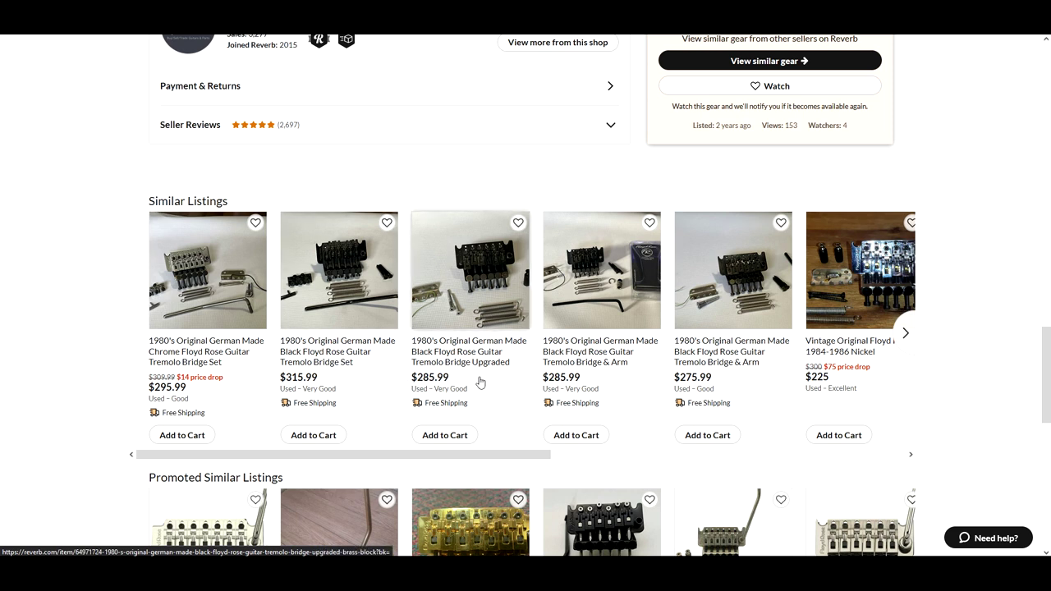
scroll(480, 383, "down", 3)
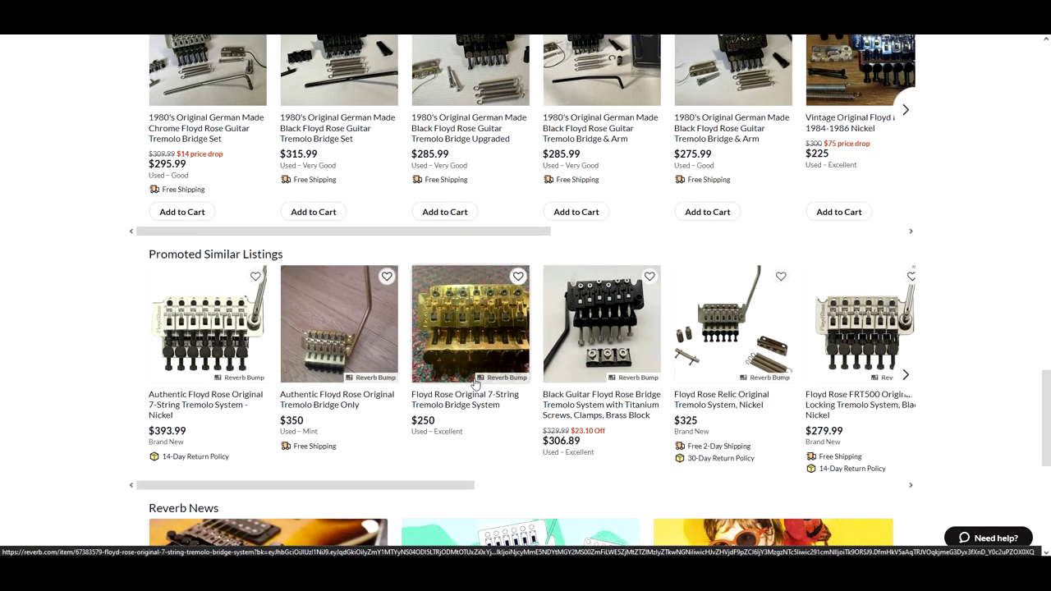
scroll(462, 382, "down", 3)
scroll(462, 382, "down", 1)
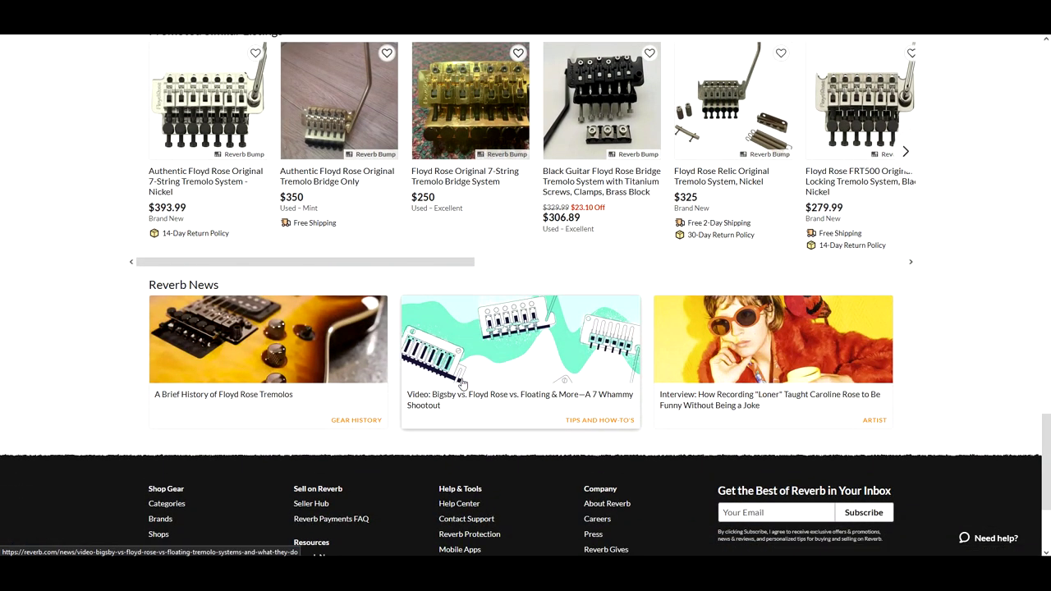
scroll(462, 382, "up", 2)
scroll(462, 383, "up", 2)
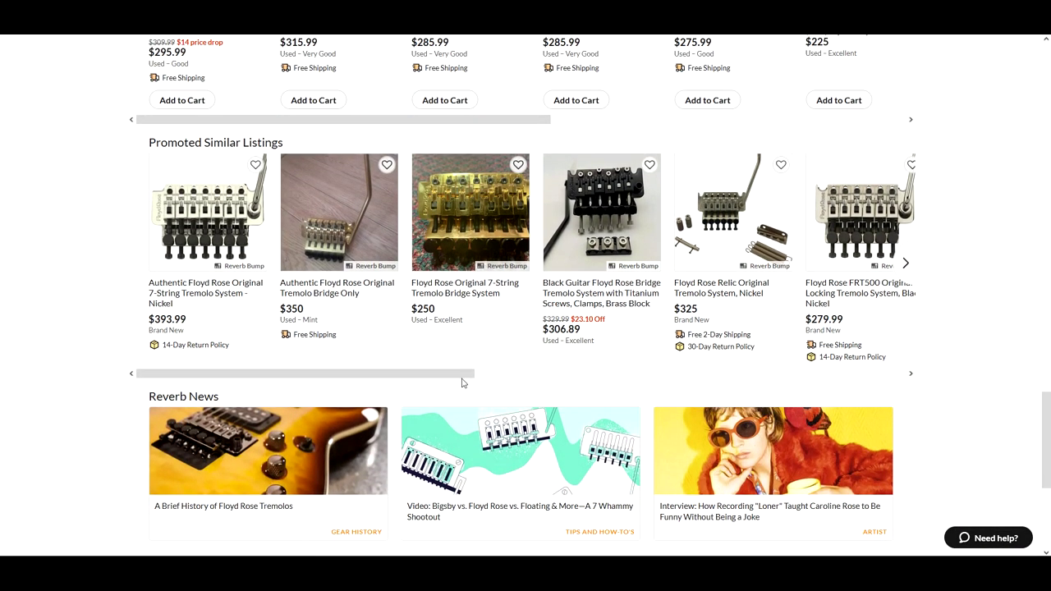
scroll(462, 383, "up", 1)
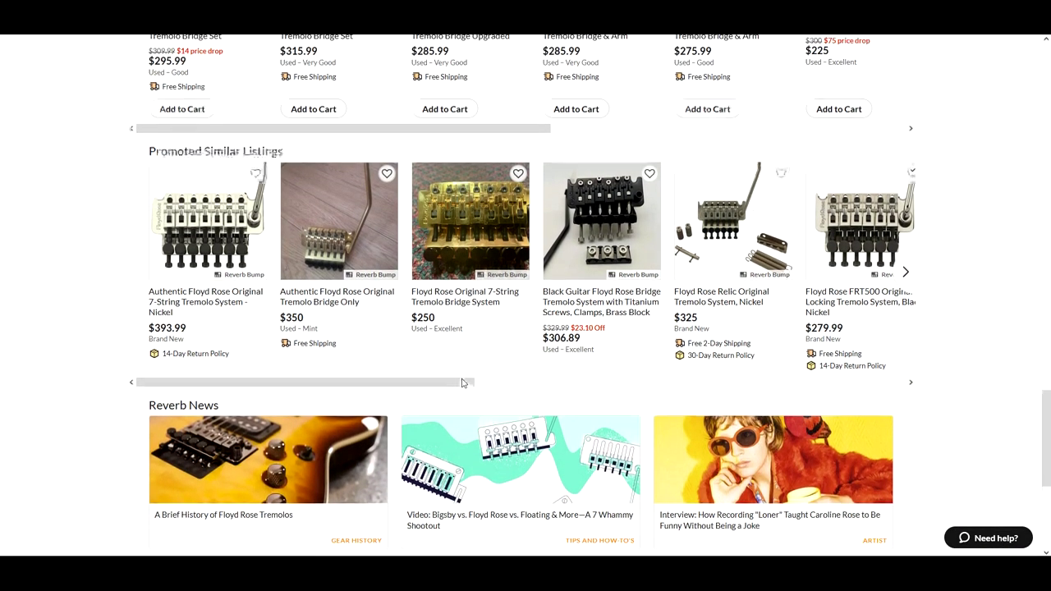
scroll(462, 382, "up", 3)
scroll(462, 383, "up", 2)
scroll(462, 383, "up", 3)
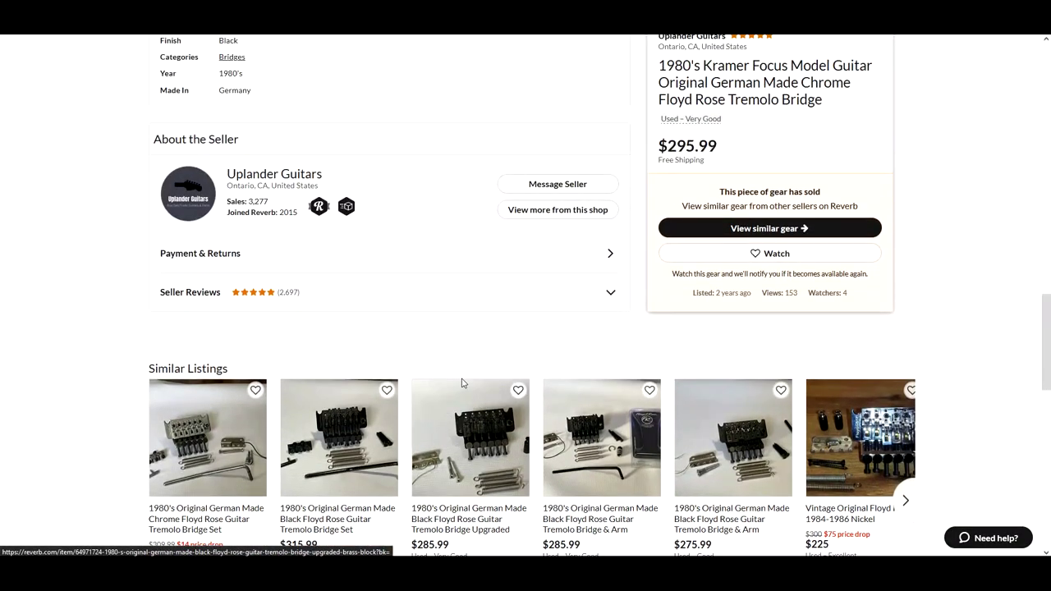
scroll(462, 383, "up", 2)
scroll(463, 382, "up", 2)
scroll(462, 383, "up", 2)
scroll(463, 383, "up", 3)
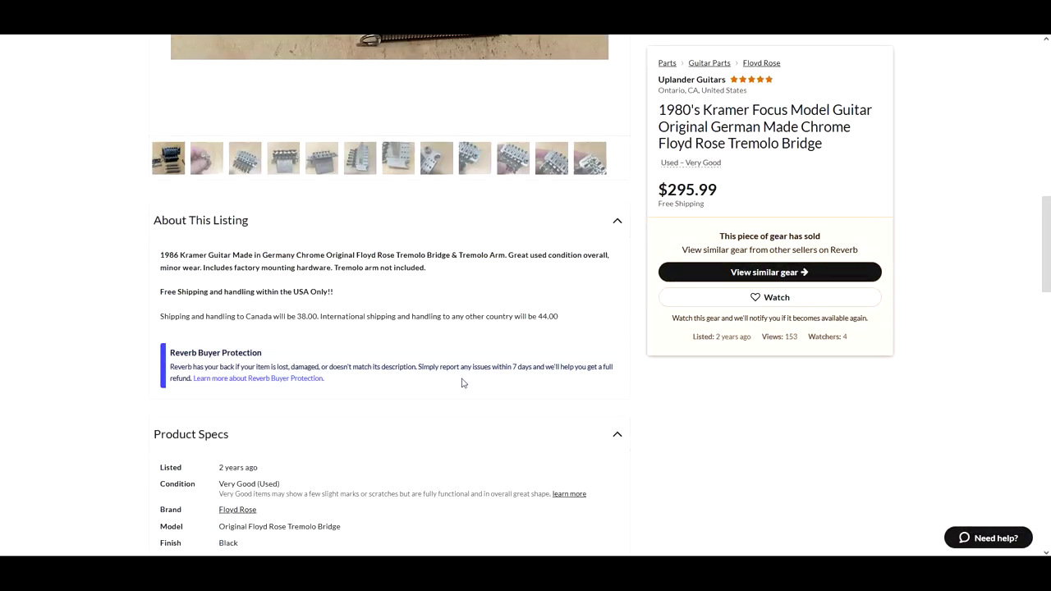
scroll(462, 382, "up", 3)
scroll(462, 382, "up", 3)
scroll(426, 368, "up", 2)
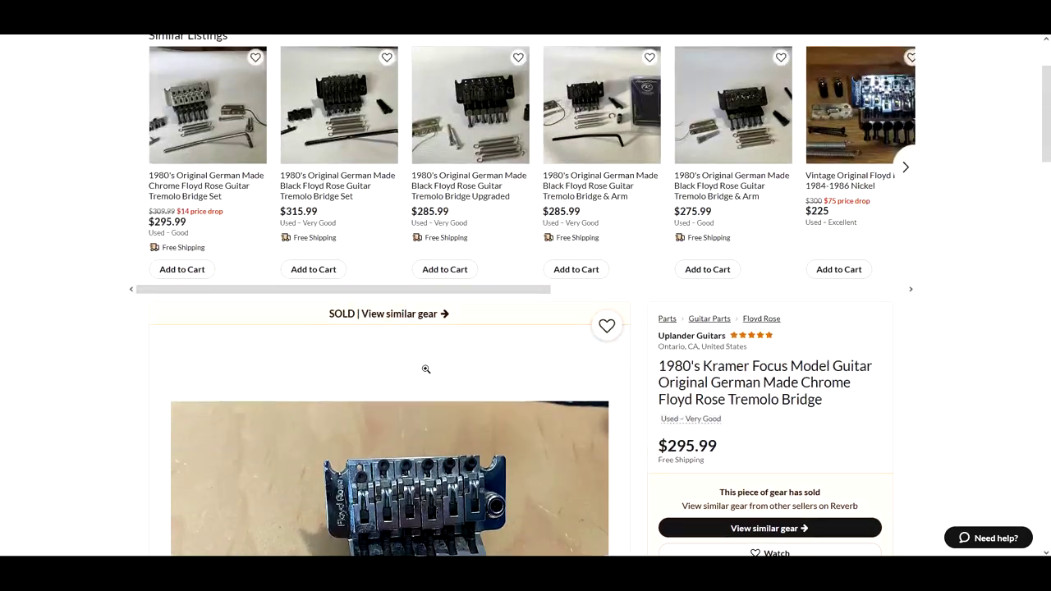
Browse similar Floyd Rose bridges from the sold Kramer Focus bridge listing.
left_click(402, 314)
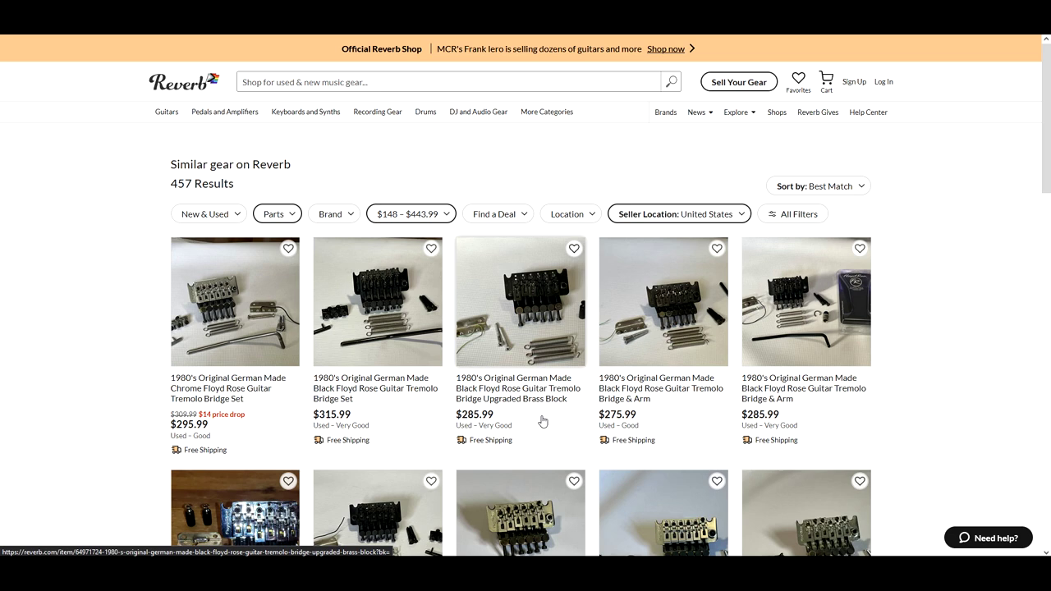
scroll(542, 422, "down", 2)
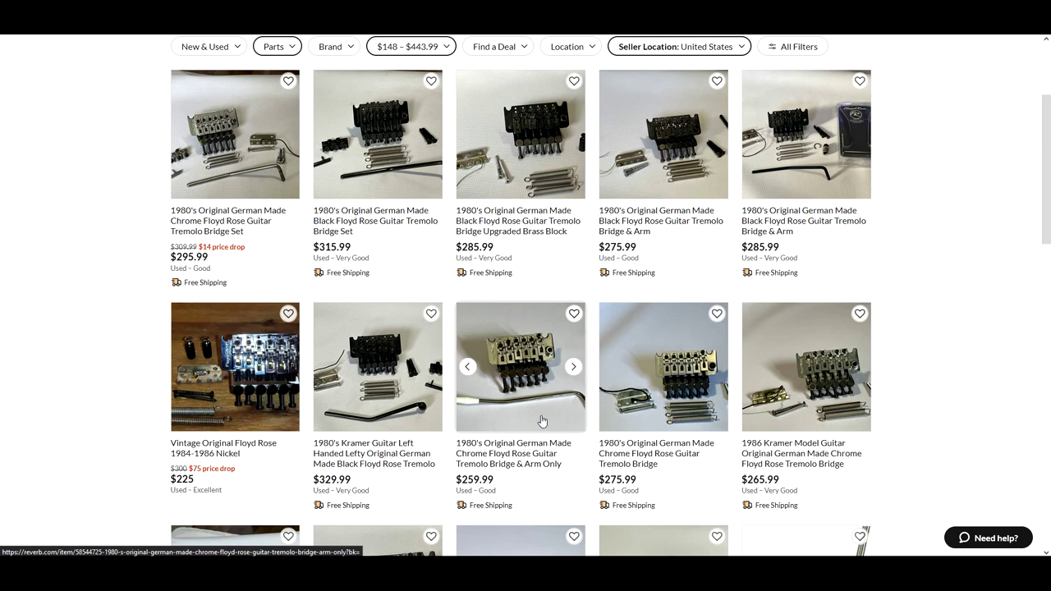
scroll(542, 421, "down", 3)
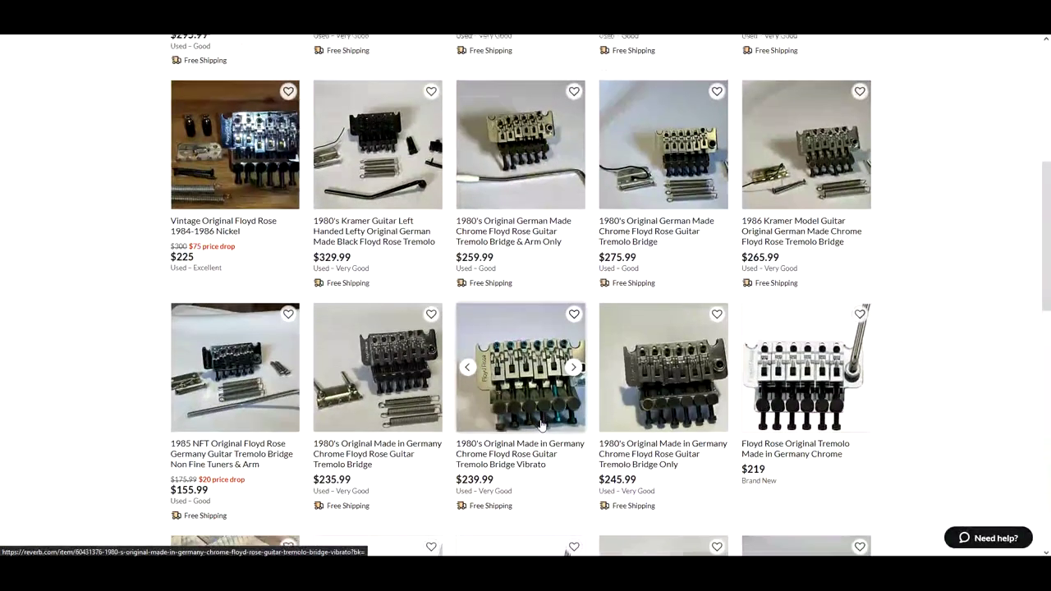
scroll(542, 425, "down", 2)
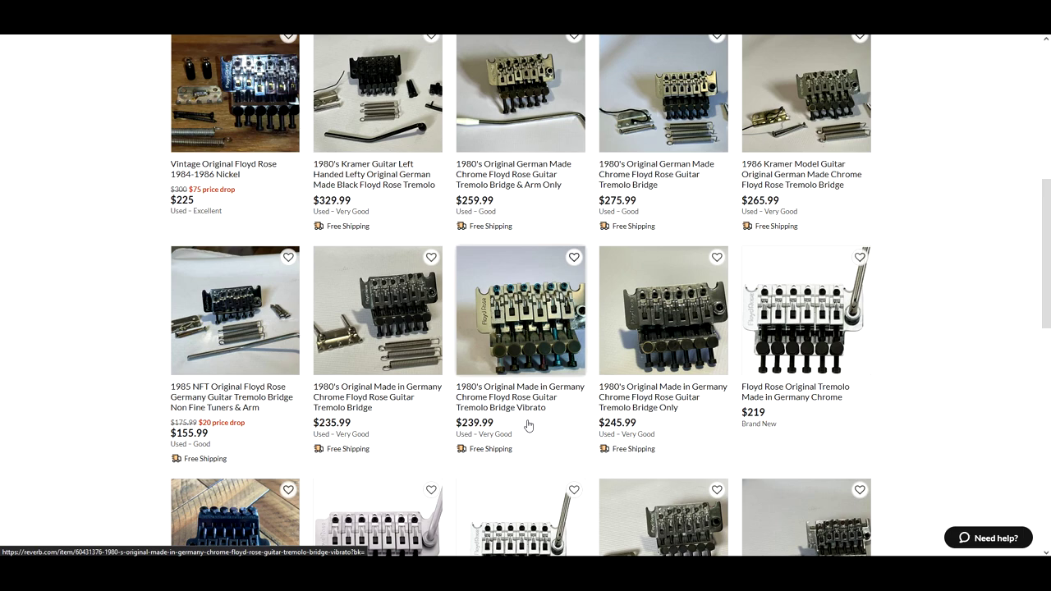
scroll(529, 424, "down", 3)
scroll(529, 424, "down", 1)
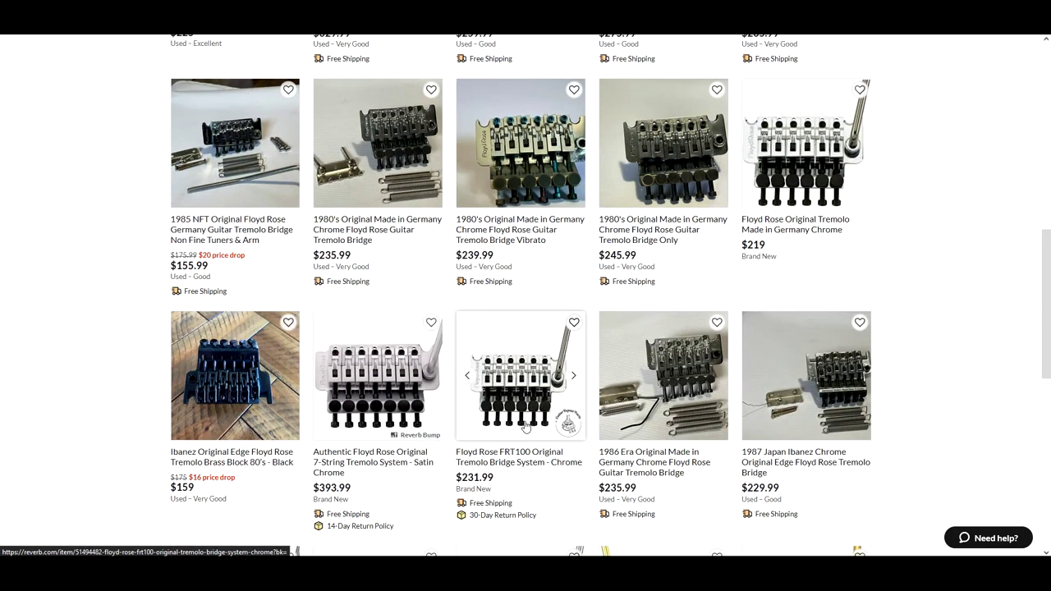
scroll(526, 427, "down", 1)
scroll(525, 427, "down", 2)
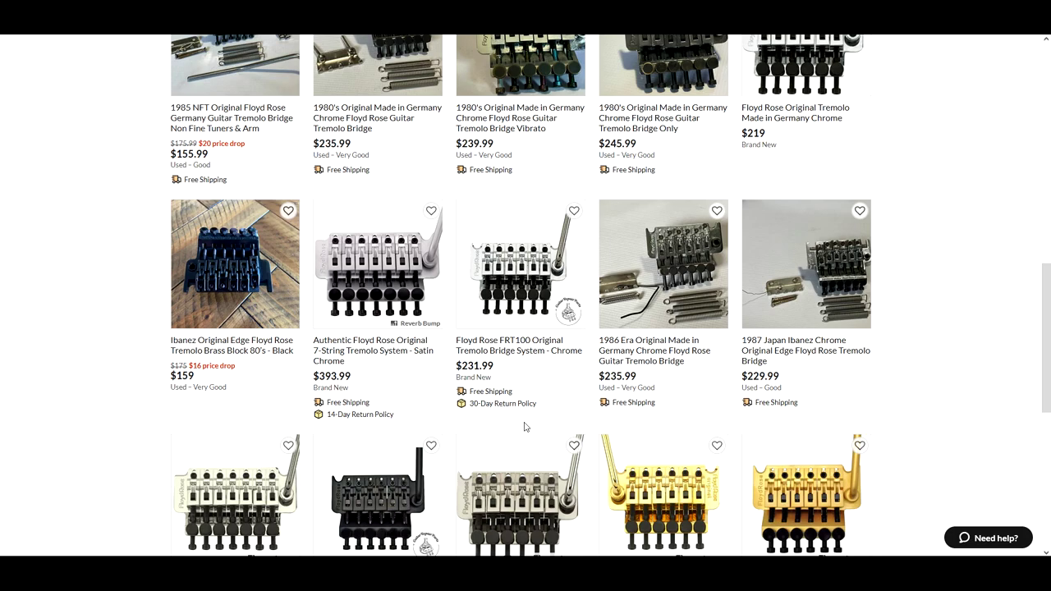
scroll(525, 427, "down", 3)
scroll(525, 427, "down", 1)
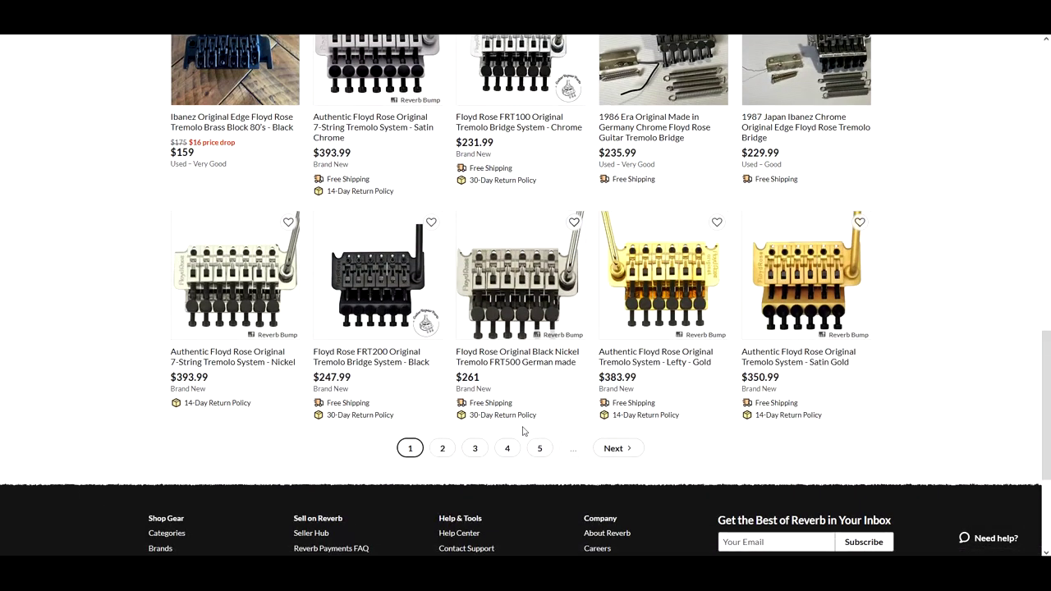
scroll(523, 431, "up", 5)
scroll(523, 430, "up", 5)
scroll(523, 430, "up", 5)
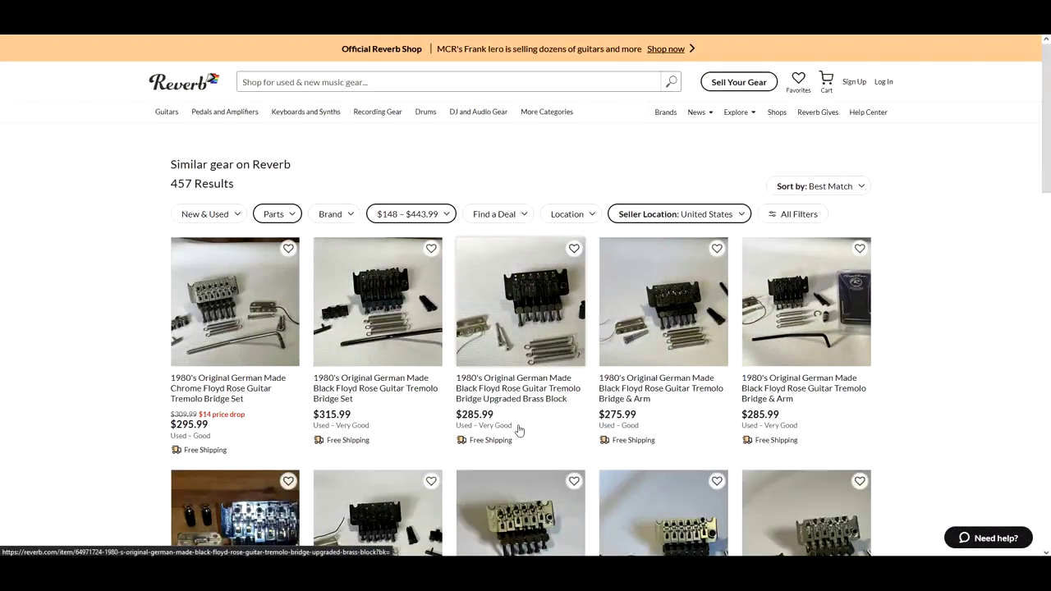
Bring up the editing menu on the Reverb search field.
right_click(295, 82)
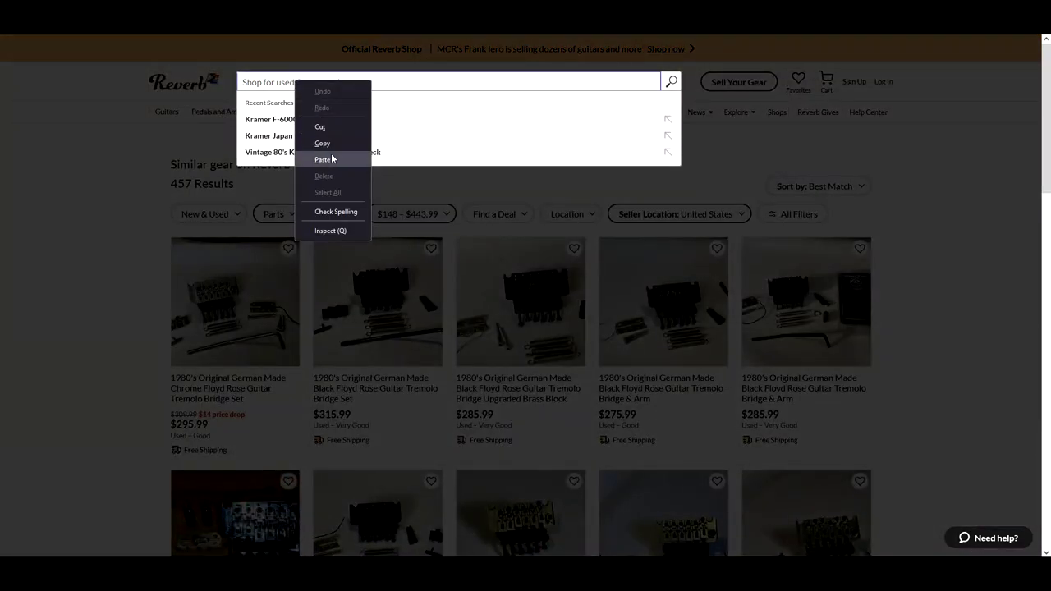
Search Reverb for 'Kramer F-6000 bridge' and open the suggested $265.99 1986 Kramer Floyd Rose.
left_click(435, 129)
type("Kramer F-6000 brid")
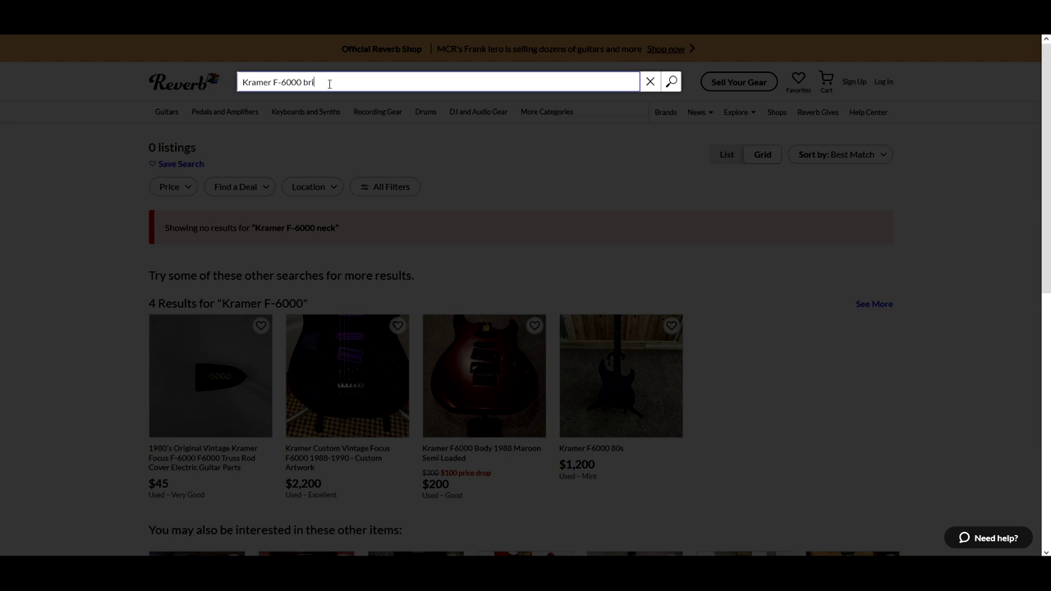
type("ge")
key("Return")
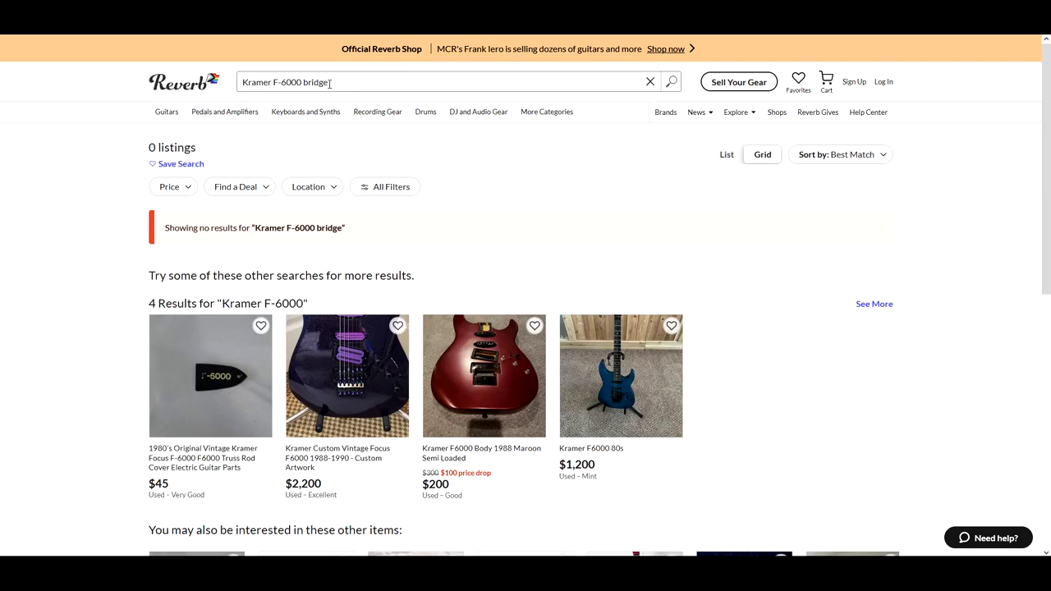
scroll(100, 381, "down", 3)
scroll(101, 381, "down", 3)
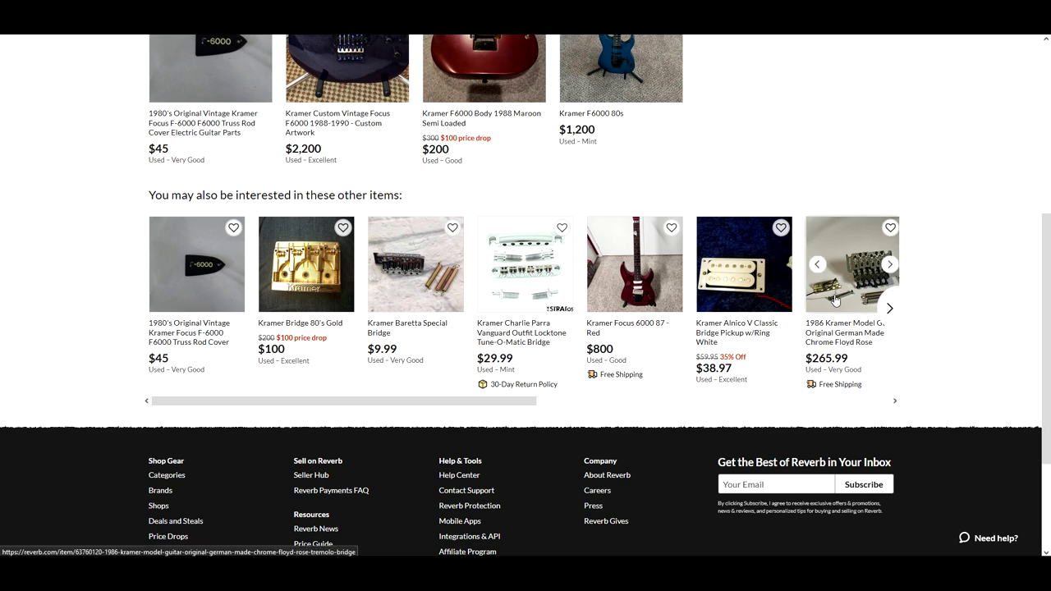
scroll(842, 305, "right", 5)
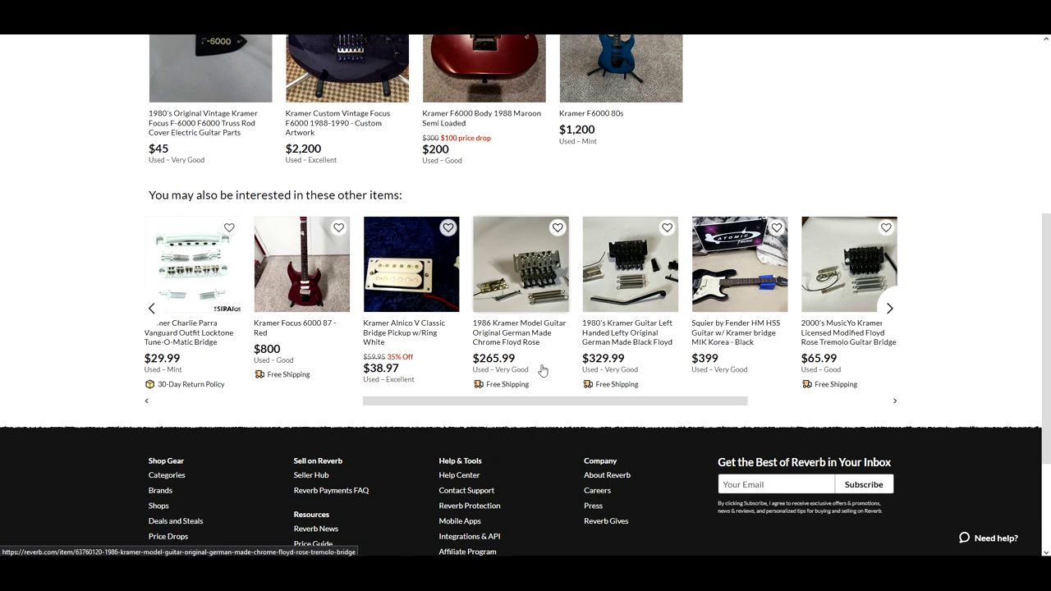
left_click(514, 332)
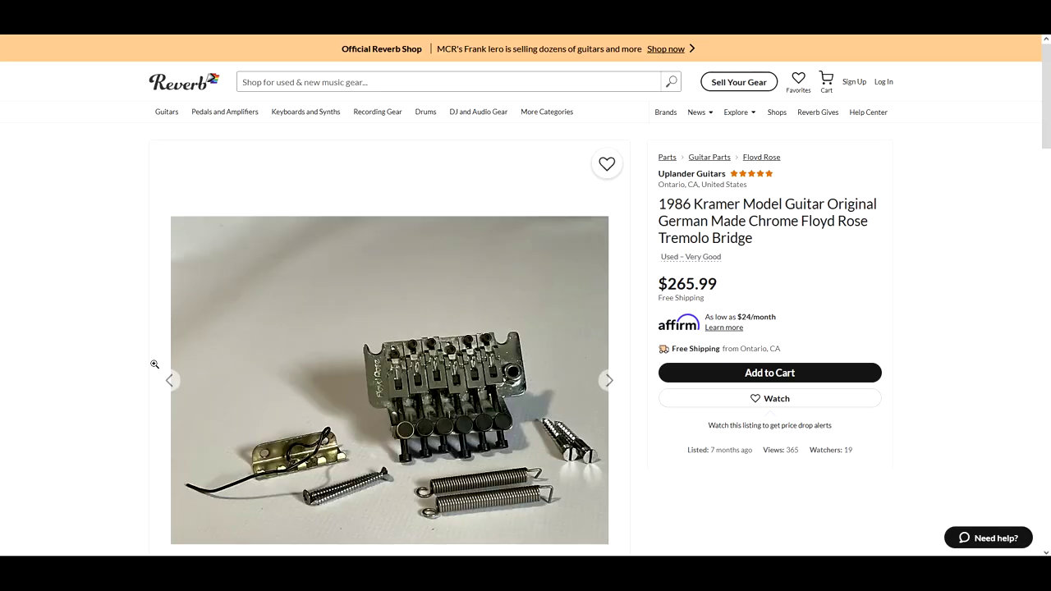
scroll(155, 364, "down", 1)
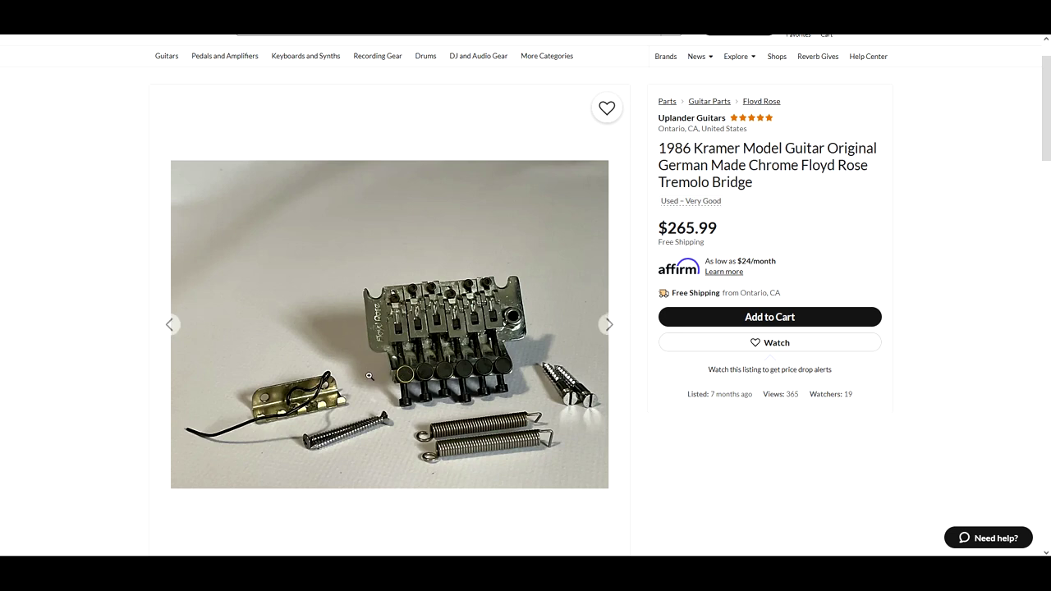
scroll(371, 373, "down", 3)
left_click(207, 364)
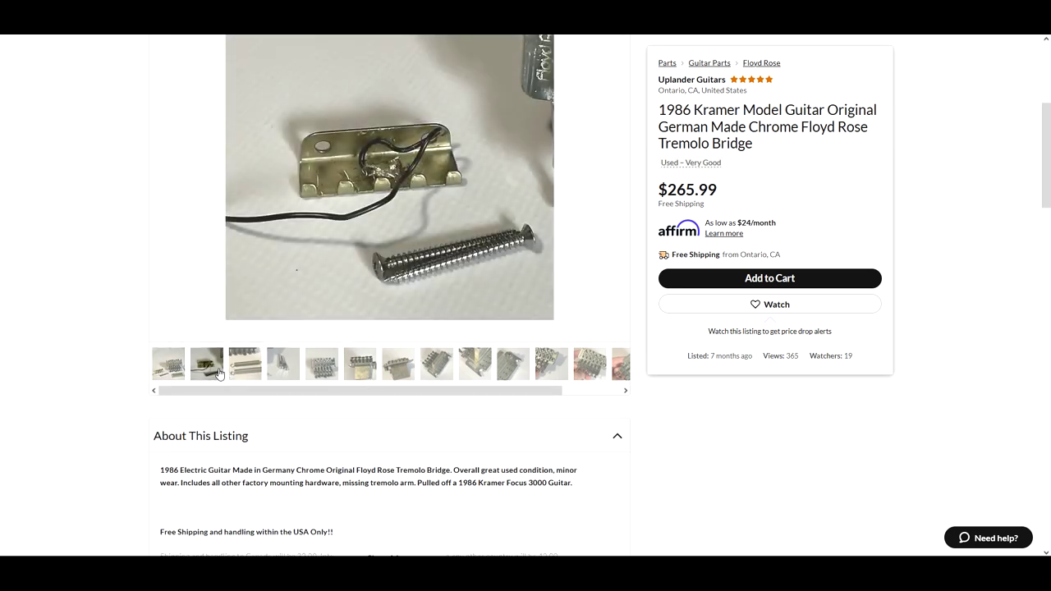
left_click(245, 363)
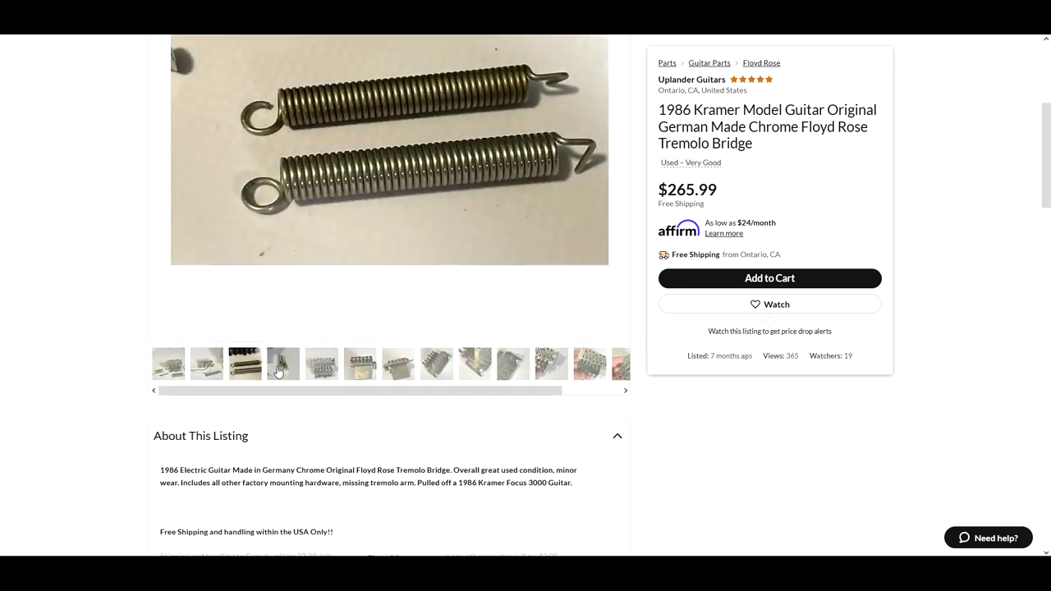
left_click(283, 364)
left_click(321, 364)
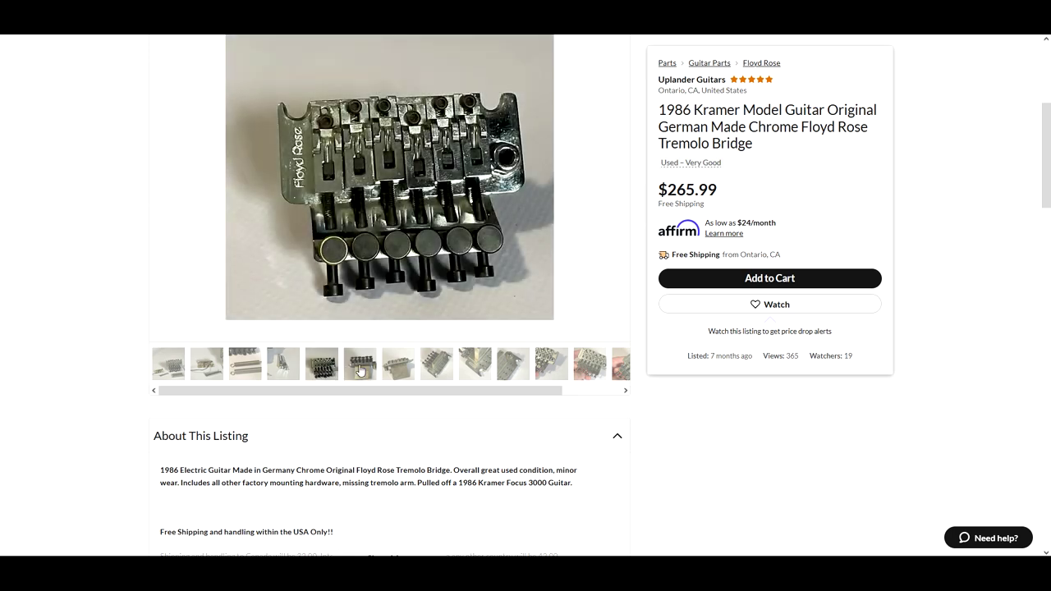
left_click(359, 367)
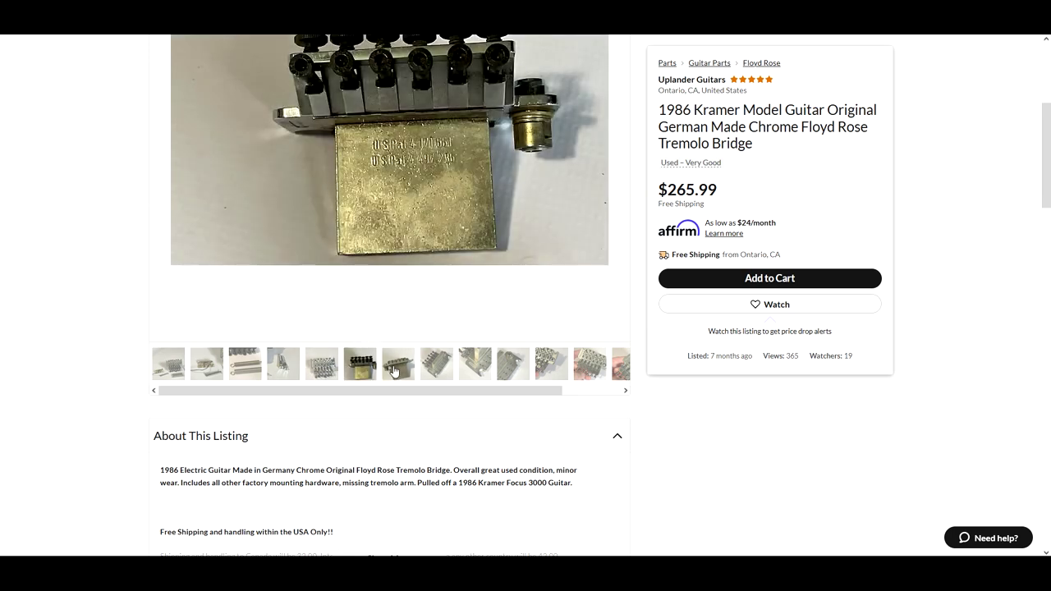
left_click(397, 367)
left_click(436, 366)
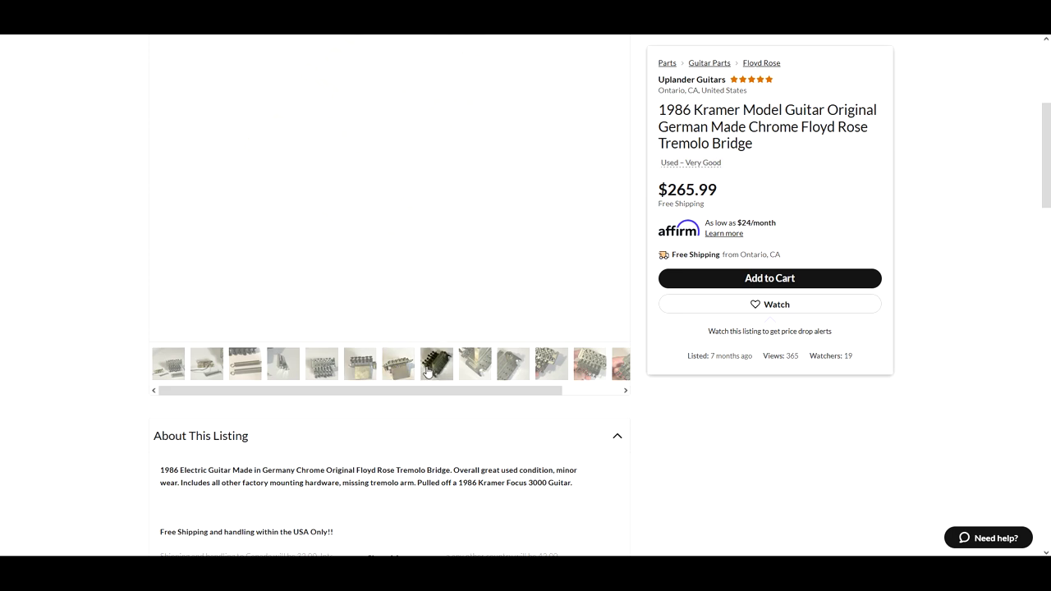
left_click(474, 366)
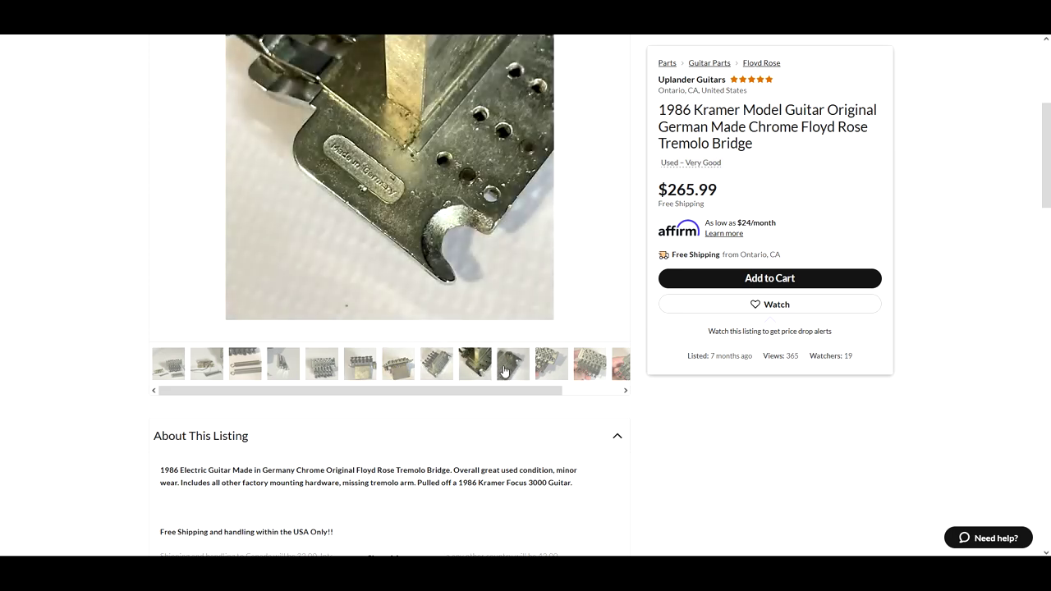
left_click(512, 365)
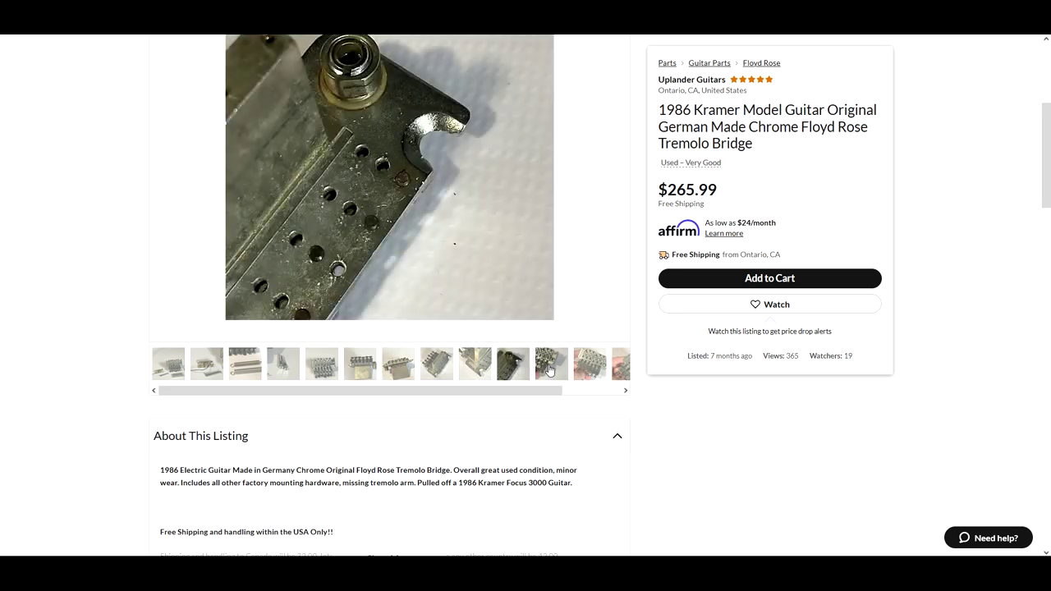
left_click(550, 369)
scroll(578, 363, "up", 1)
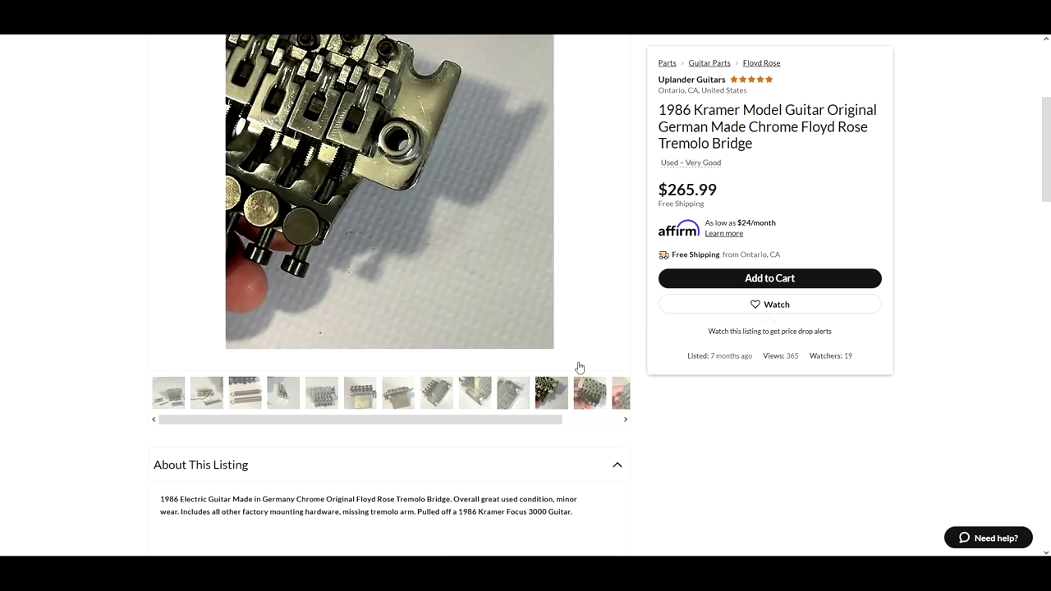
left_click(589, 420)
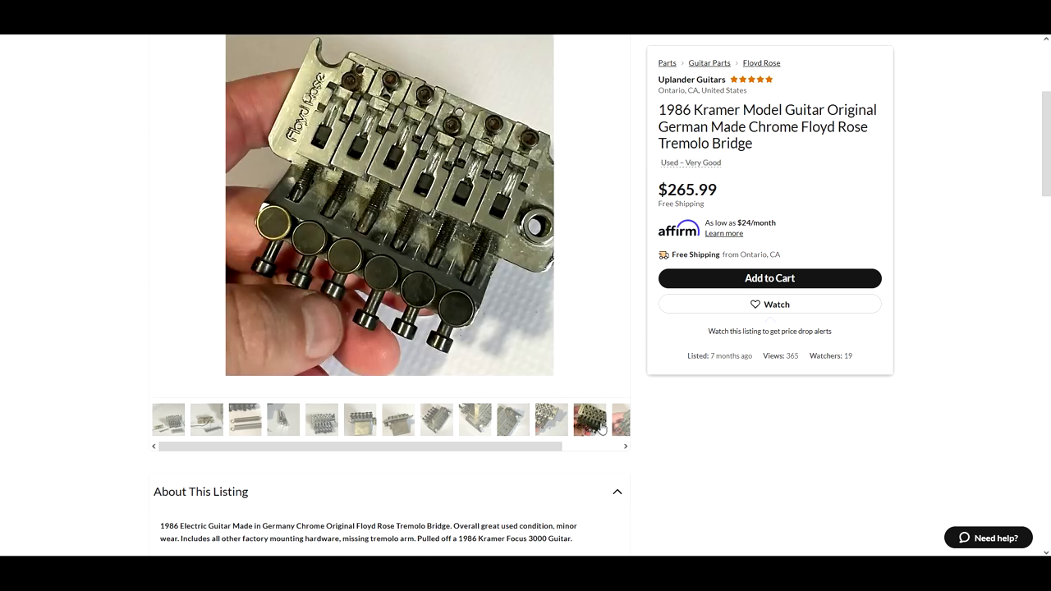
left_click(621, 420)
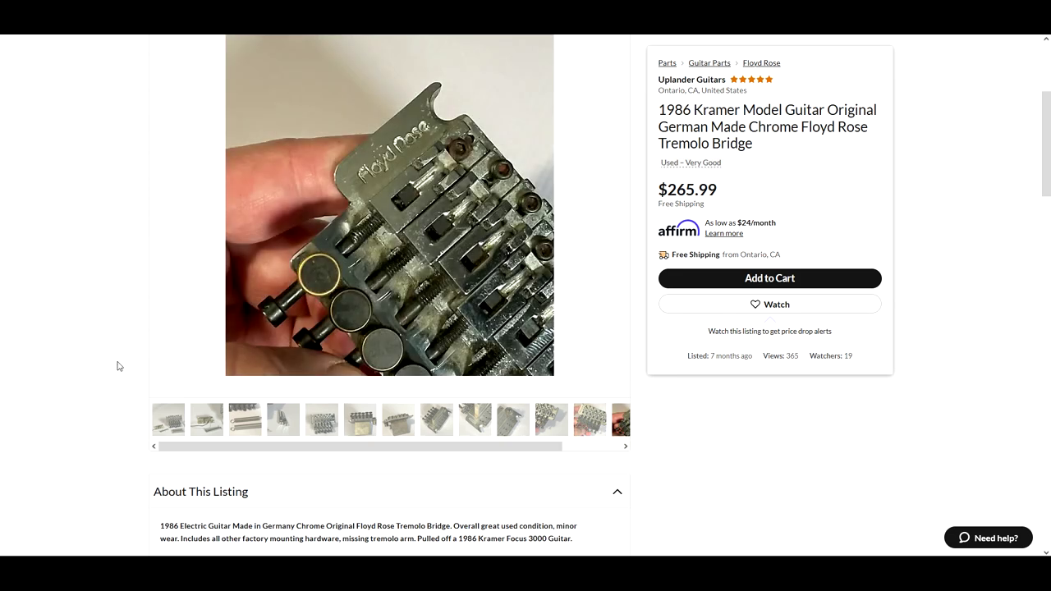
scroll(108, 373, "down", 3)
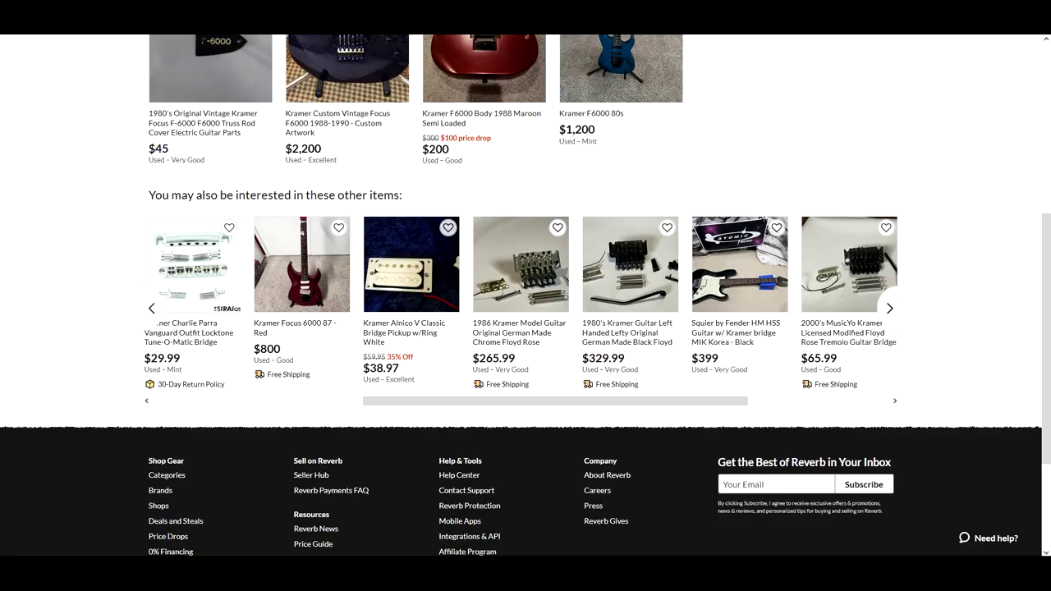
scroll(519, 338, "down", 2)
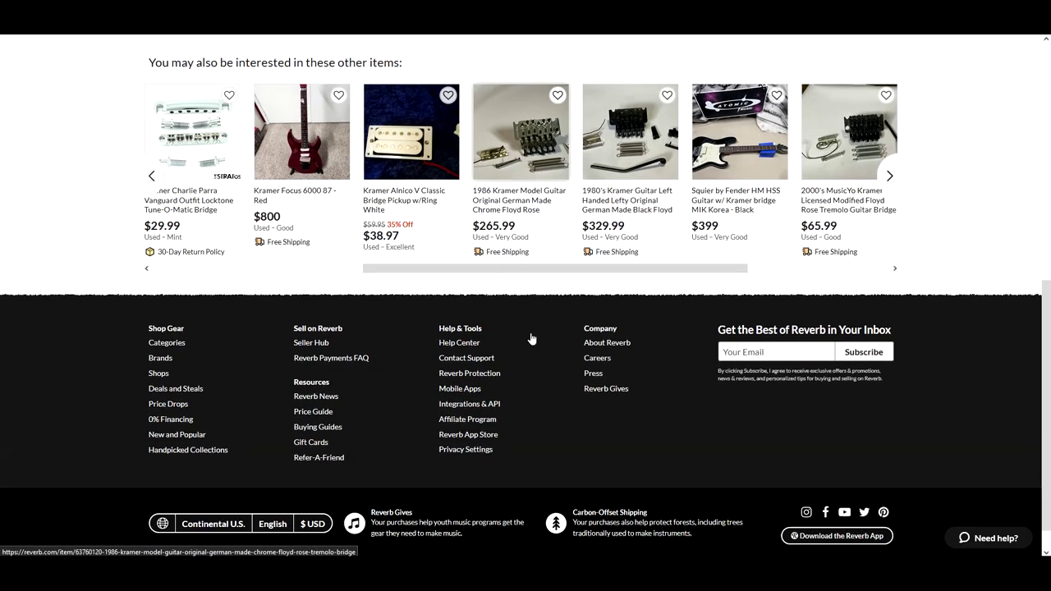
scroll(520, 338, "up", 5)
scroll(520, 338, "up", 5)
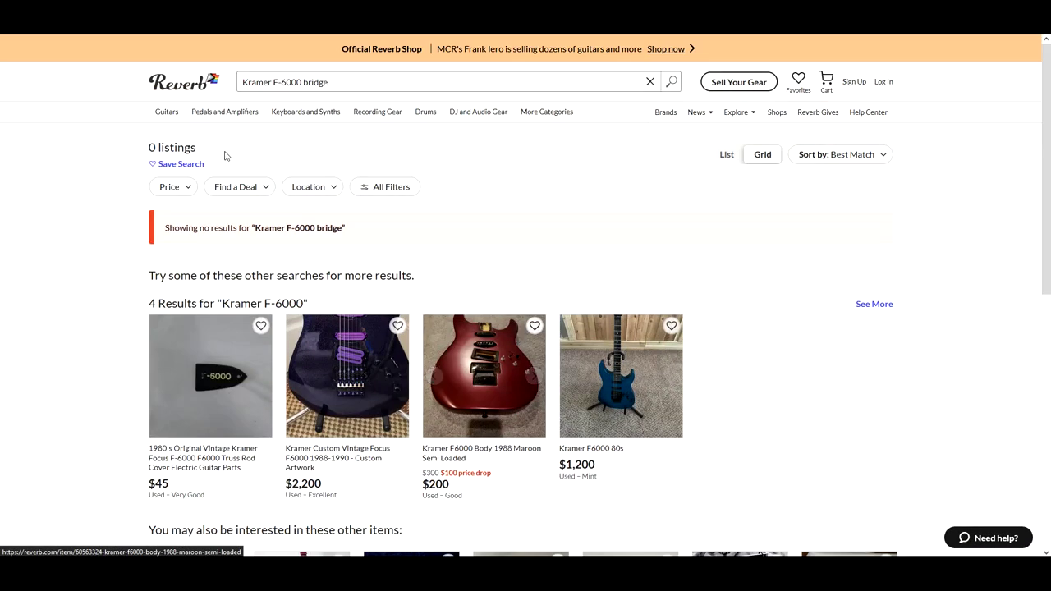
Revise the Reverb search to 'Kramer focuse 6000 bridge' and run it.
left_click(281, 81)
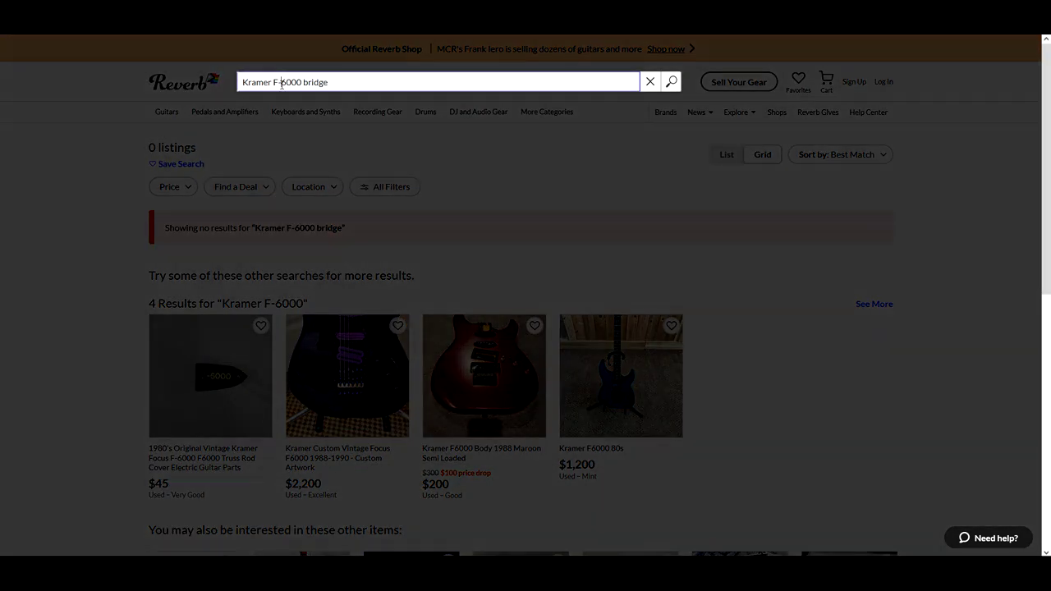
key("BackSpace")
key("BackSpace")
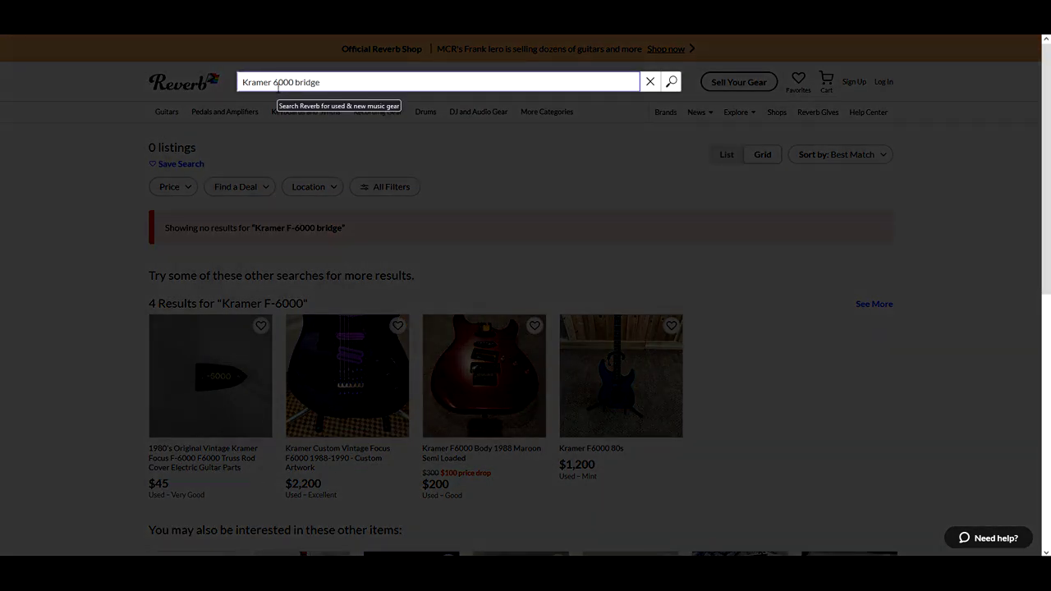
type("fo")
type("cuse")
key("Return")
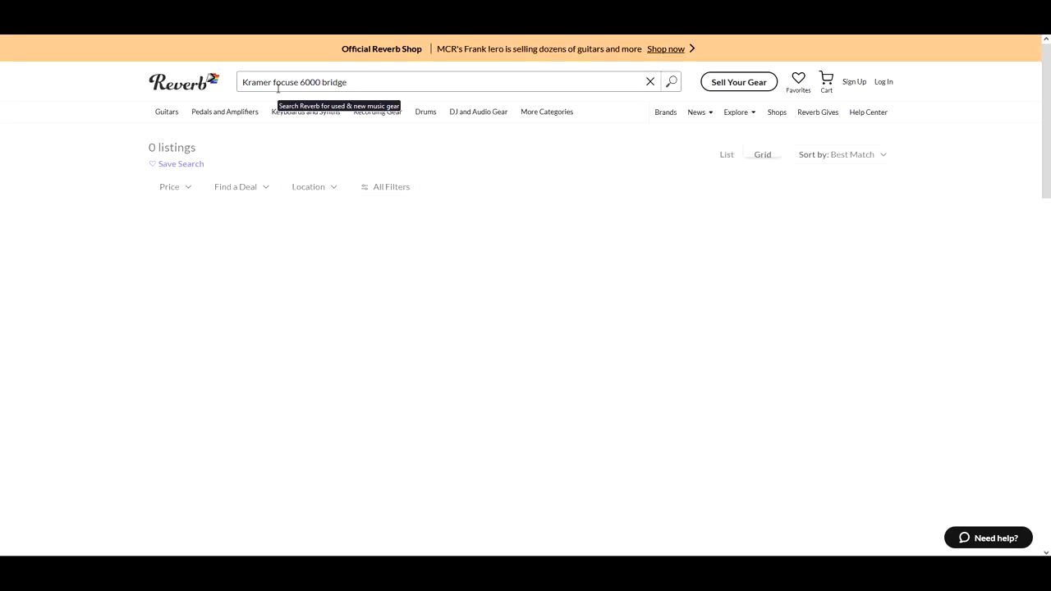
scroll(101, 351, "down", 5)
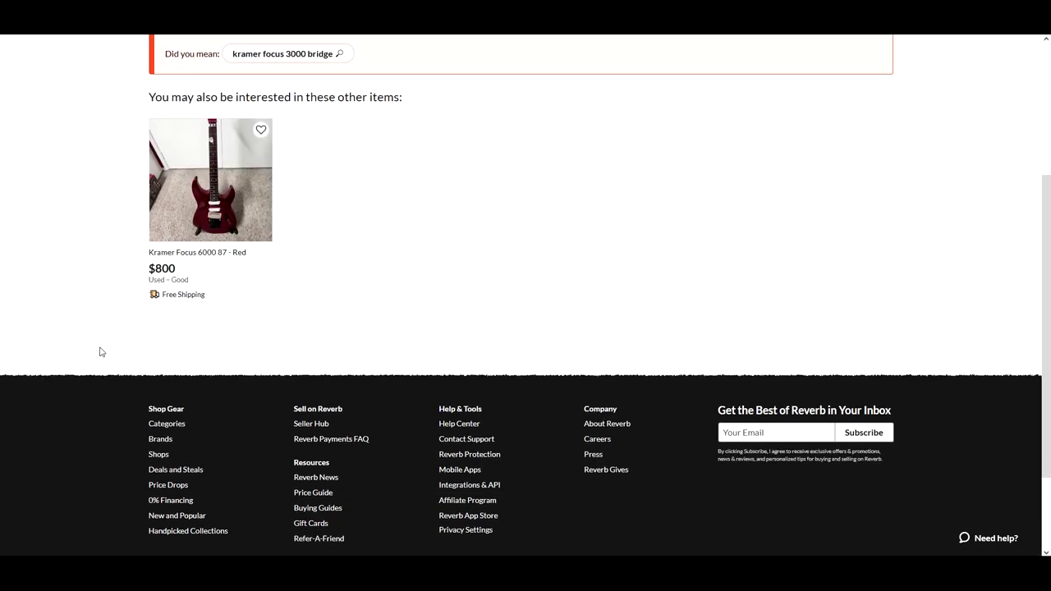
scroll(101, 352, "down", 3)
scroll(97, 340, "up", 5)
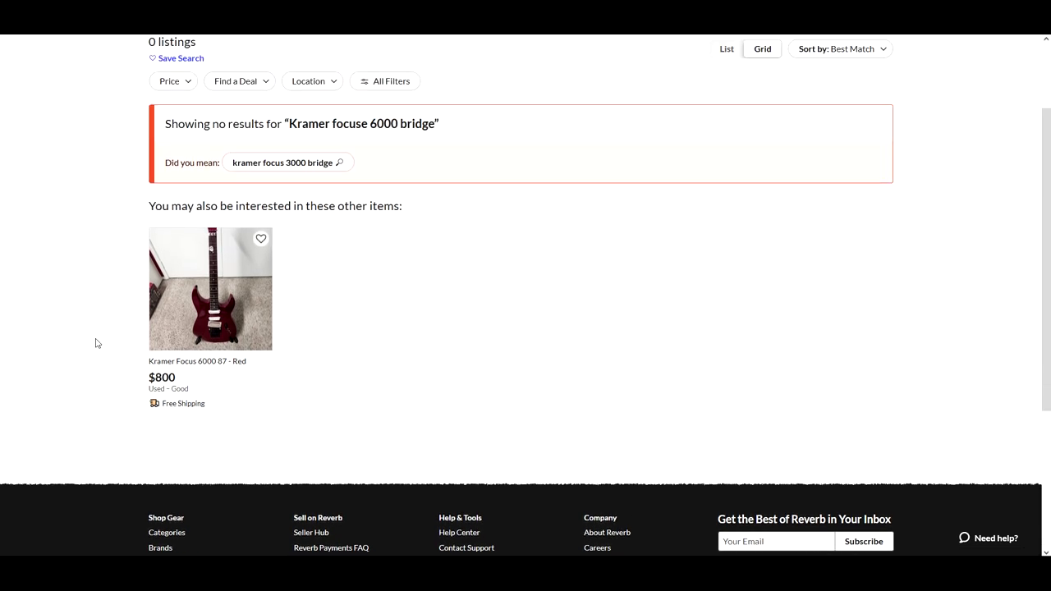
scroll(97, 342, "up", 4)
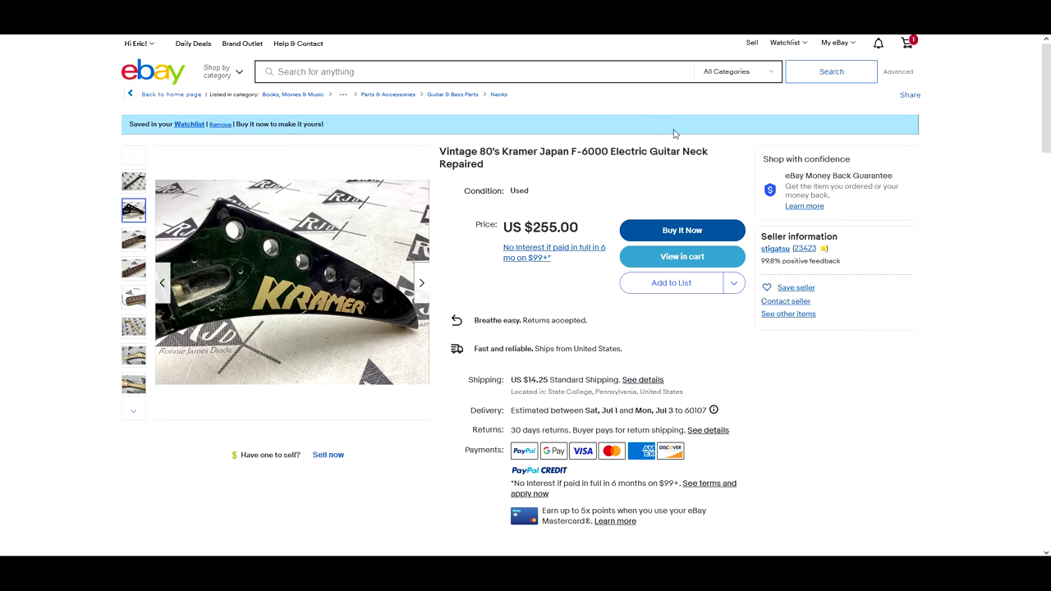
Open the watched Kramer Logo Floyd Rose bridge listing and view its photos full screen.
left_click(788, 43)
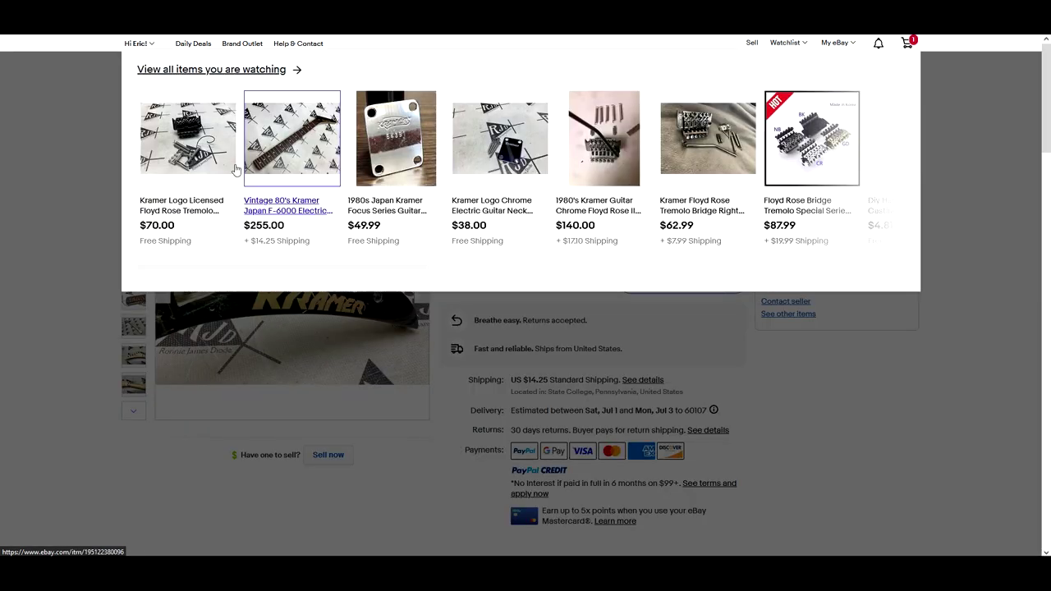
left_click(174, 141)
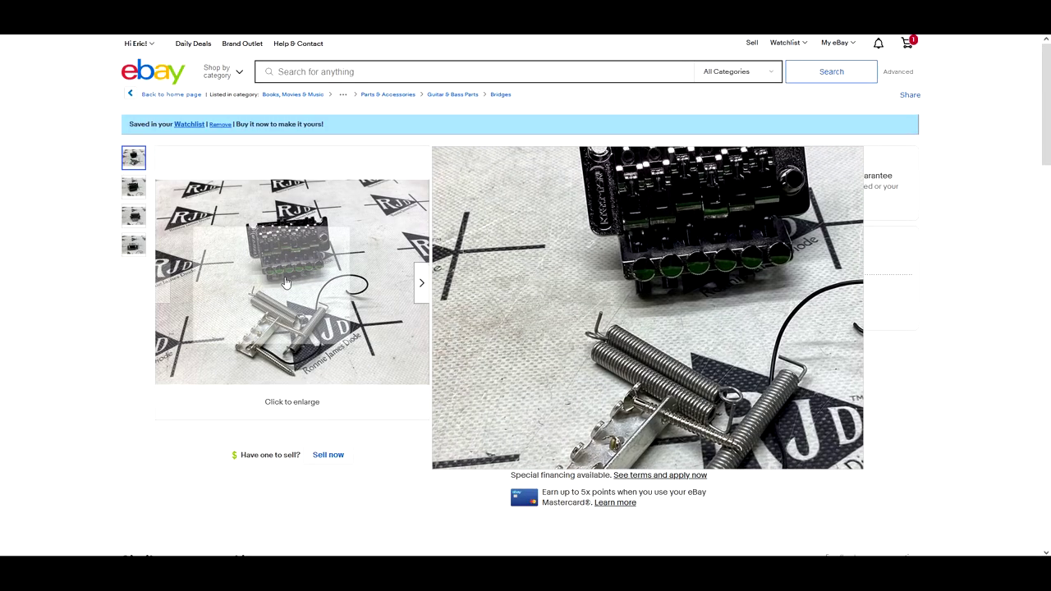
mouse_move(288, 326)
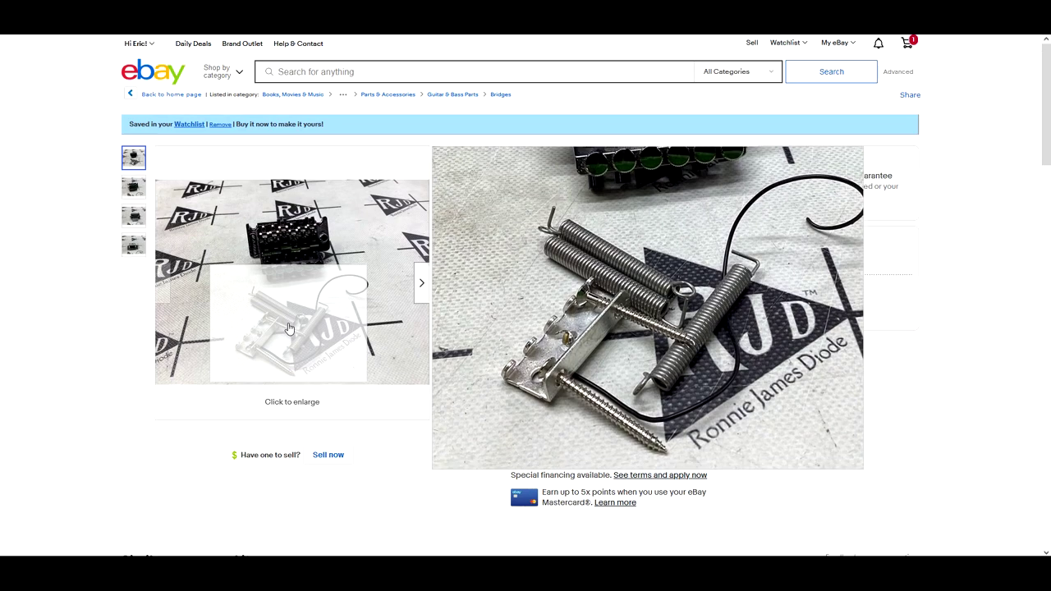
left_click(289, 328)
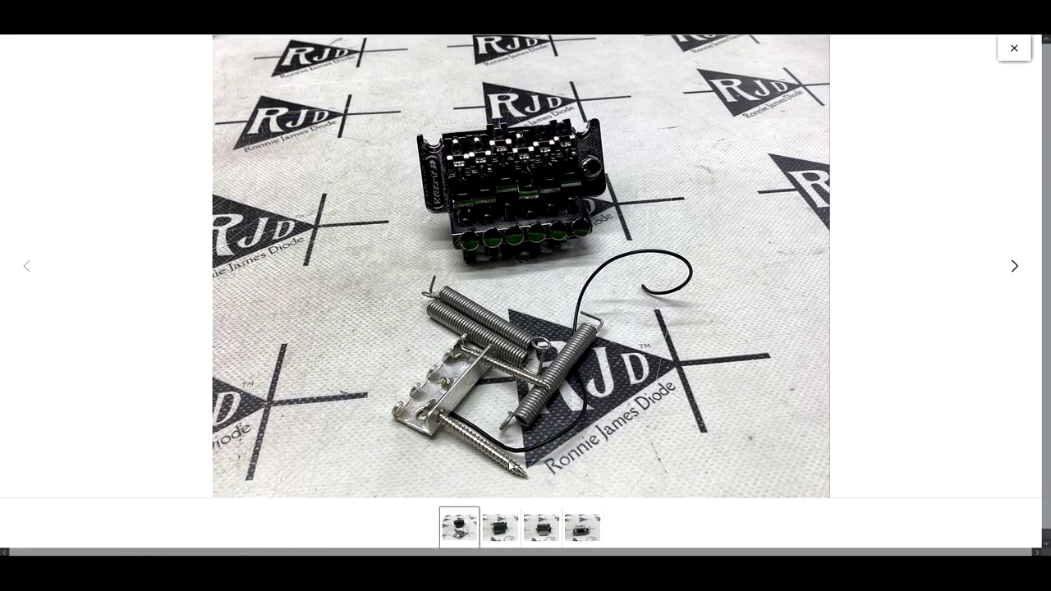
left_click(507, 536)
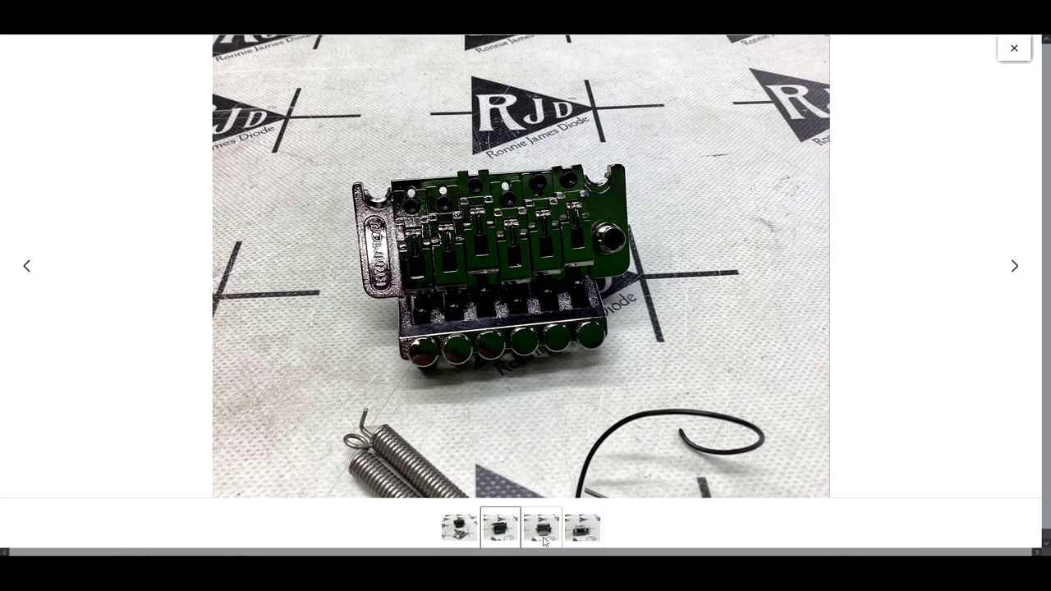
left_click(542, 529)
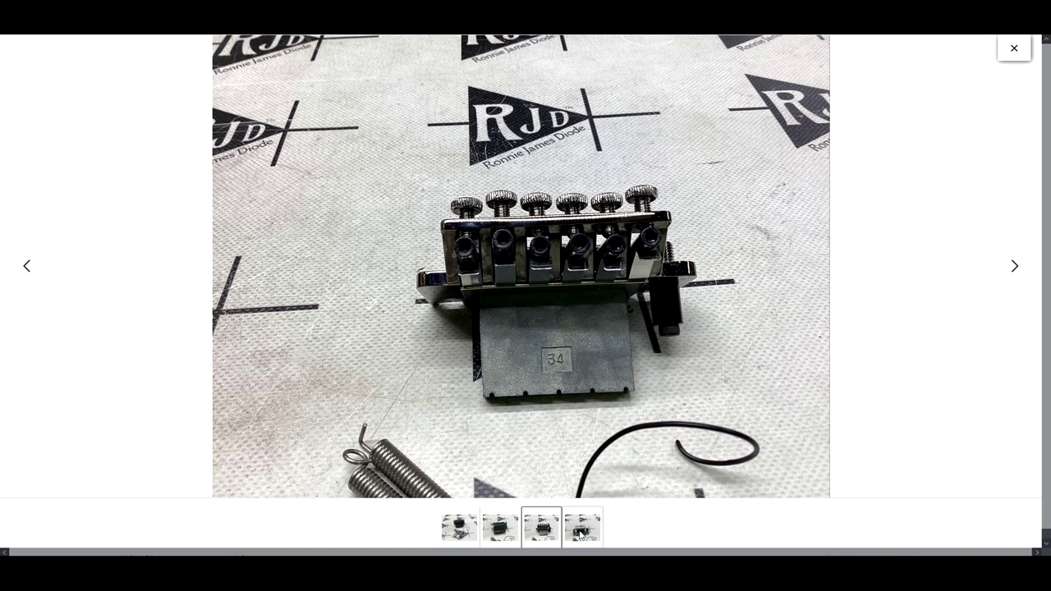
left_click(583, 530)
left_click(449, 529)
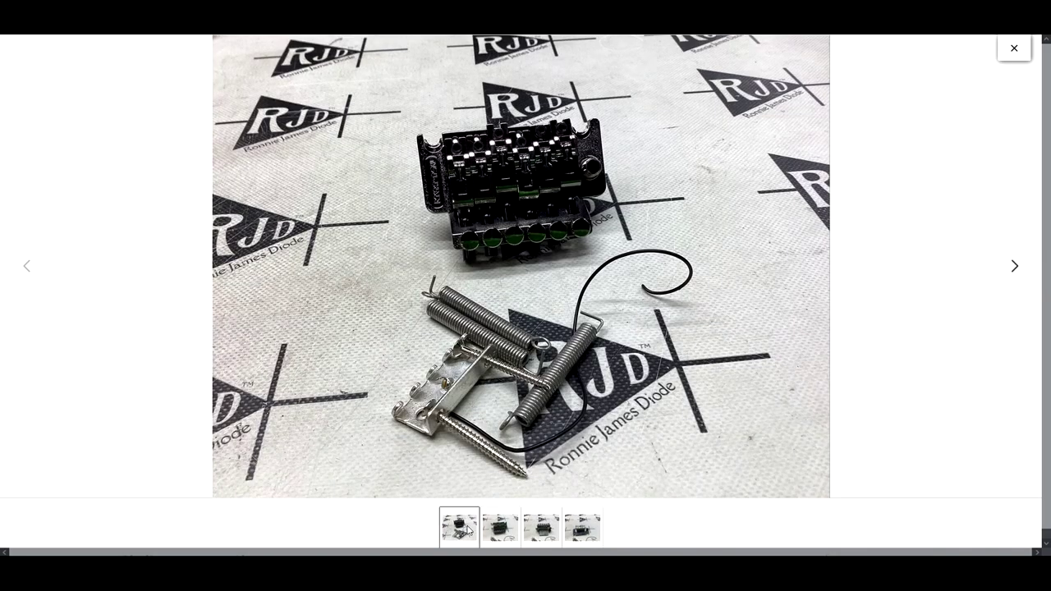
left_click(501, 529)
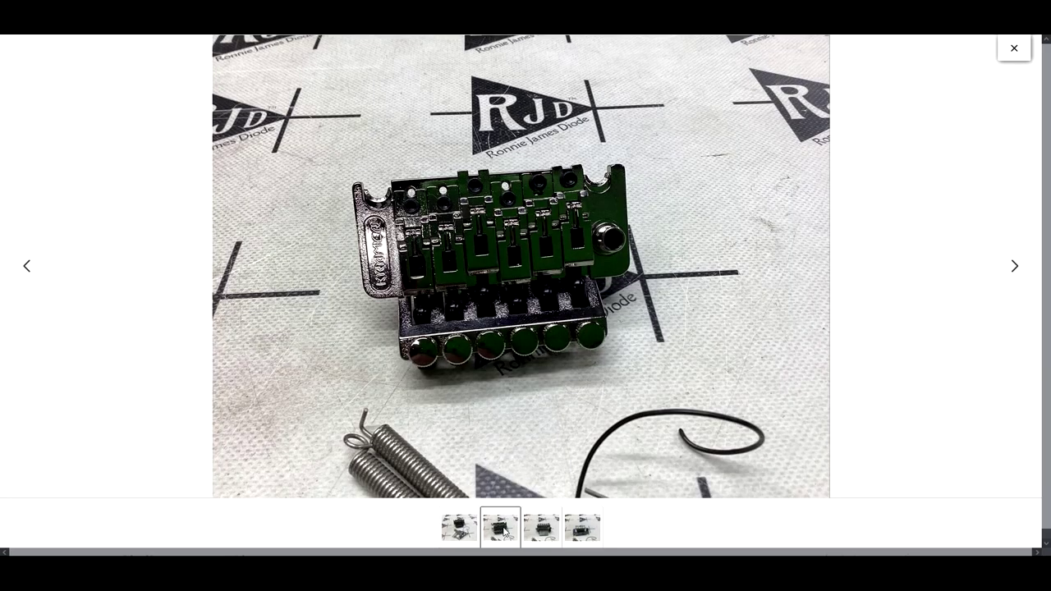
left_click(1014, 48)
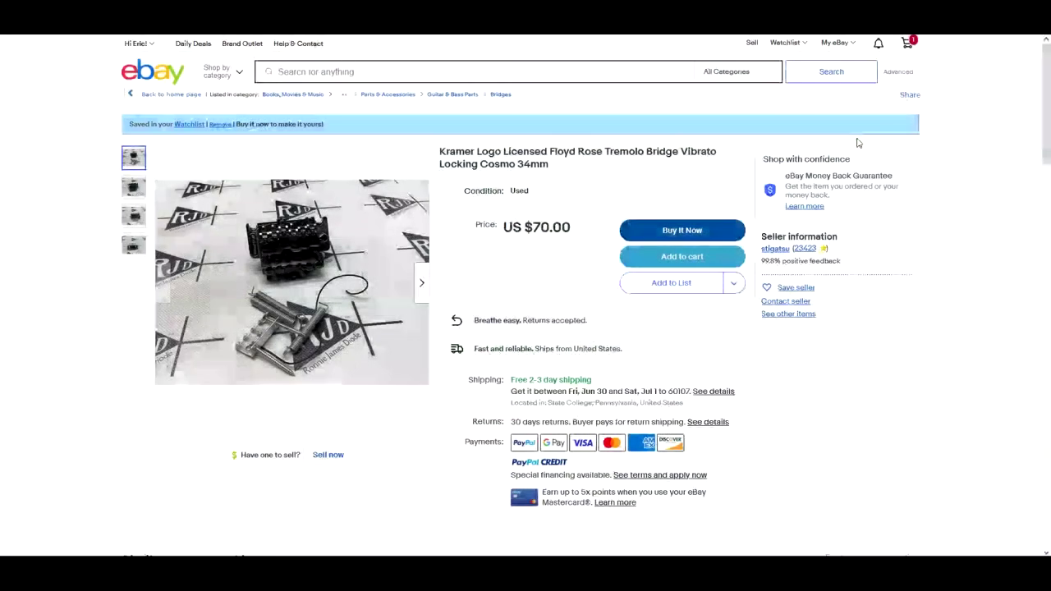
scroll(82, 312, "down", 5)
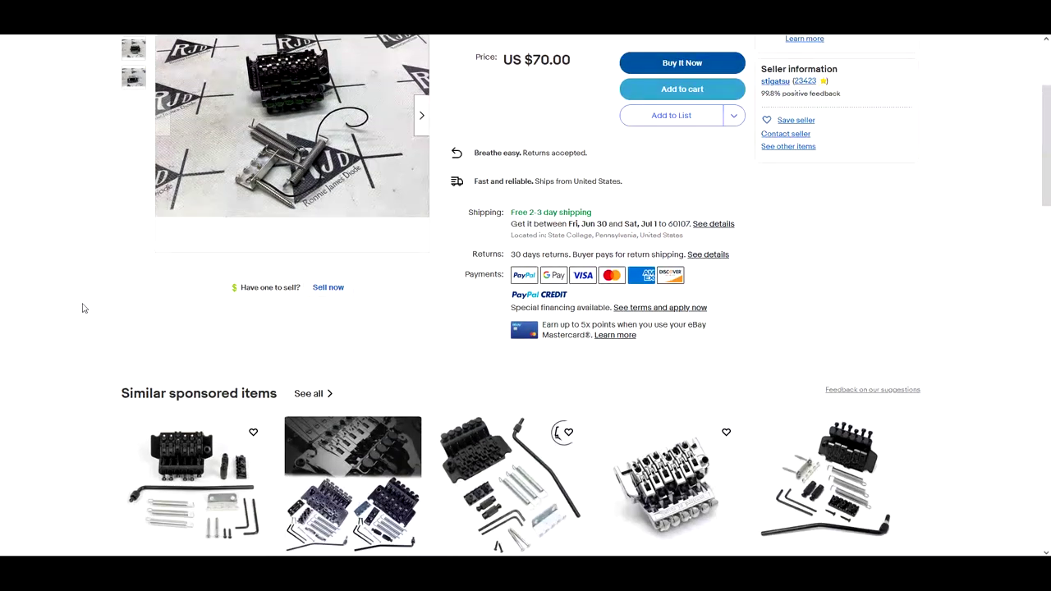
scroll(82, 312, "down", 5)
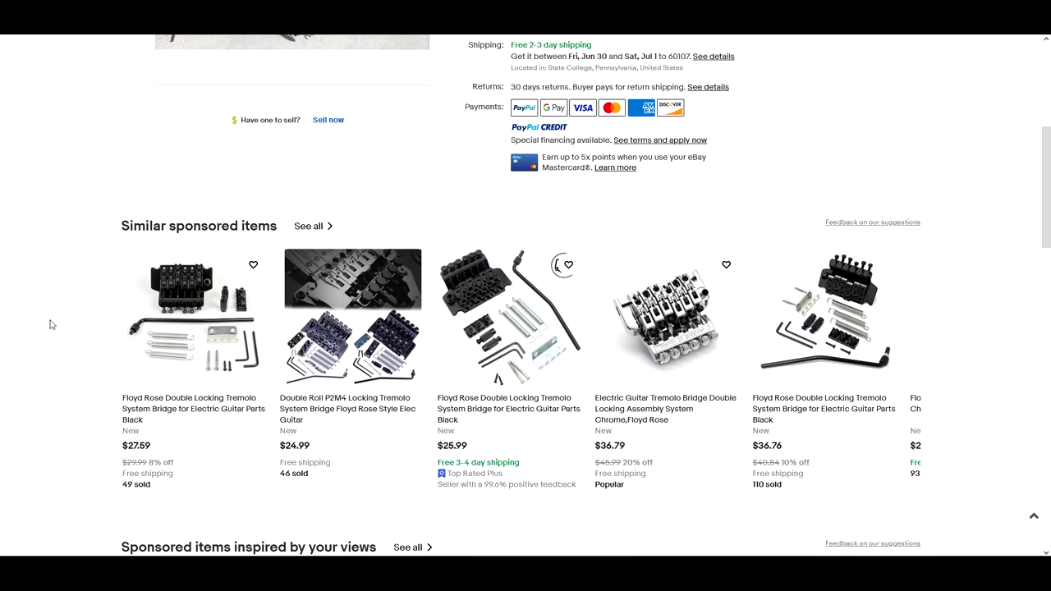
scroll(52, 322, "up", 10)
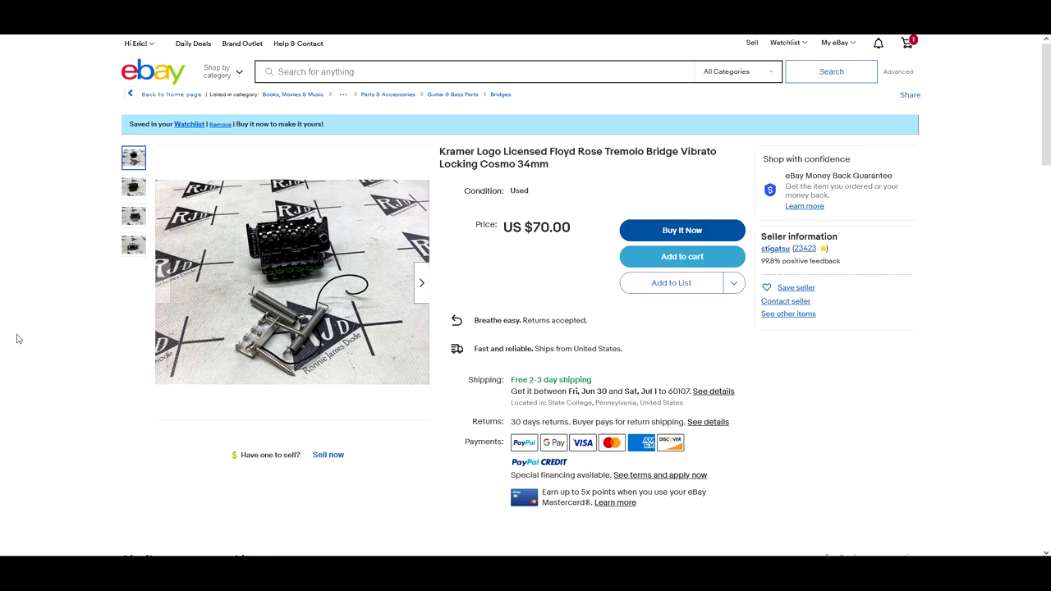
scroll(18, 338, "down", 15)
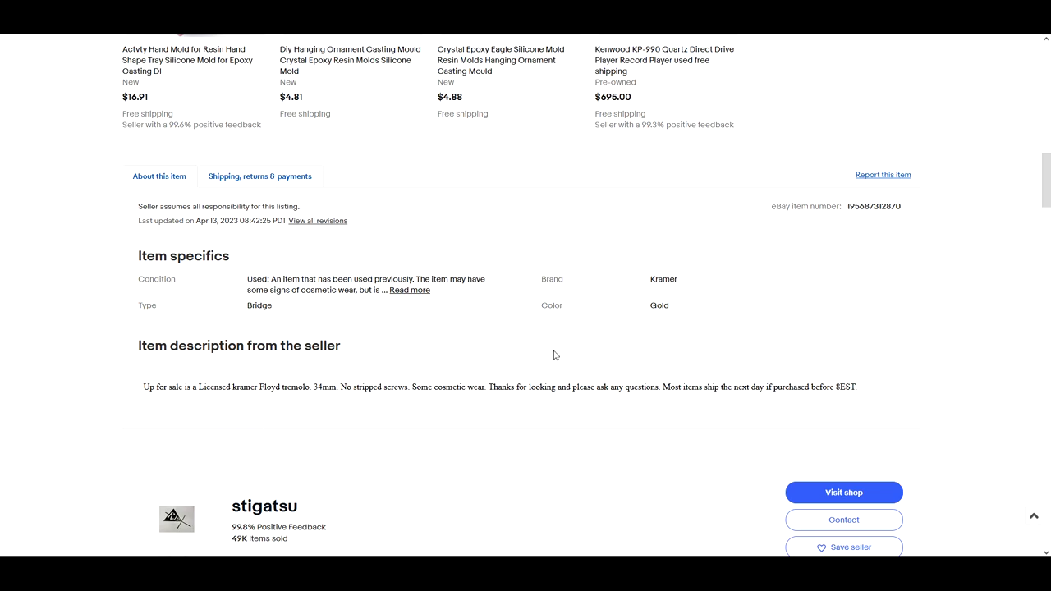
scroll(554, 355, "up", 8)
scroll(427, 340, "up", 8)
scroll(411, 343, "up", 5)
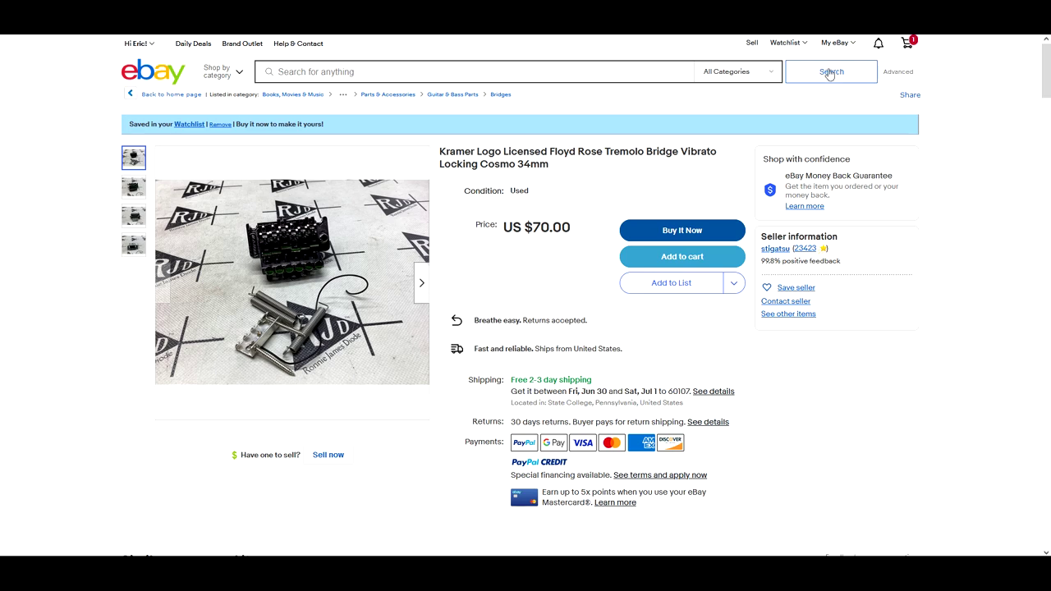
left_click(795, 42)
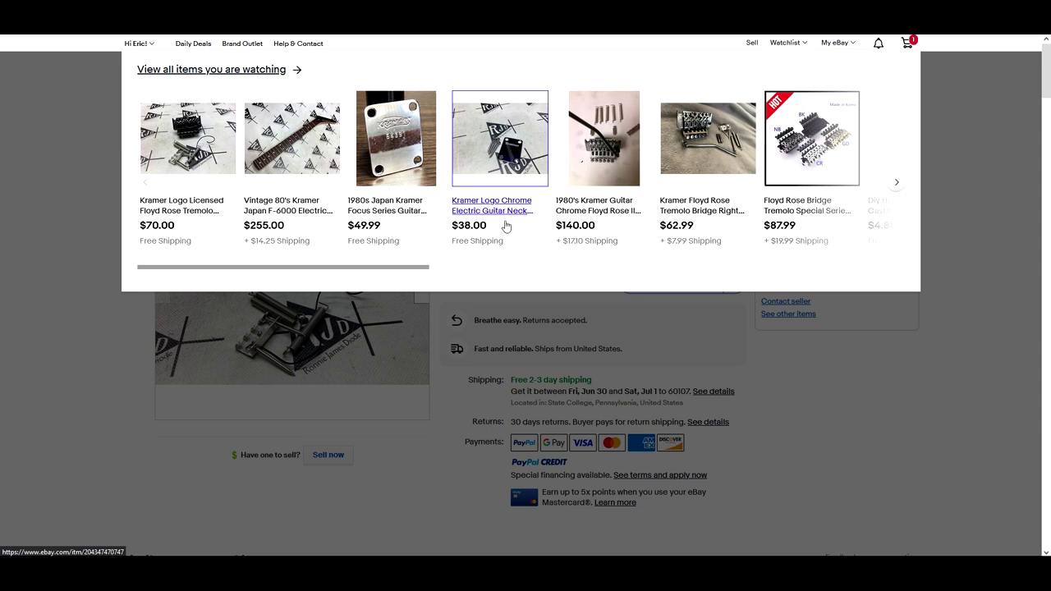
Open the watched $140 1980's Kramer Floyd Rose II listing and enlarge its photos.
left_click(591, 170)
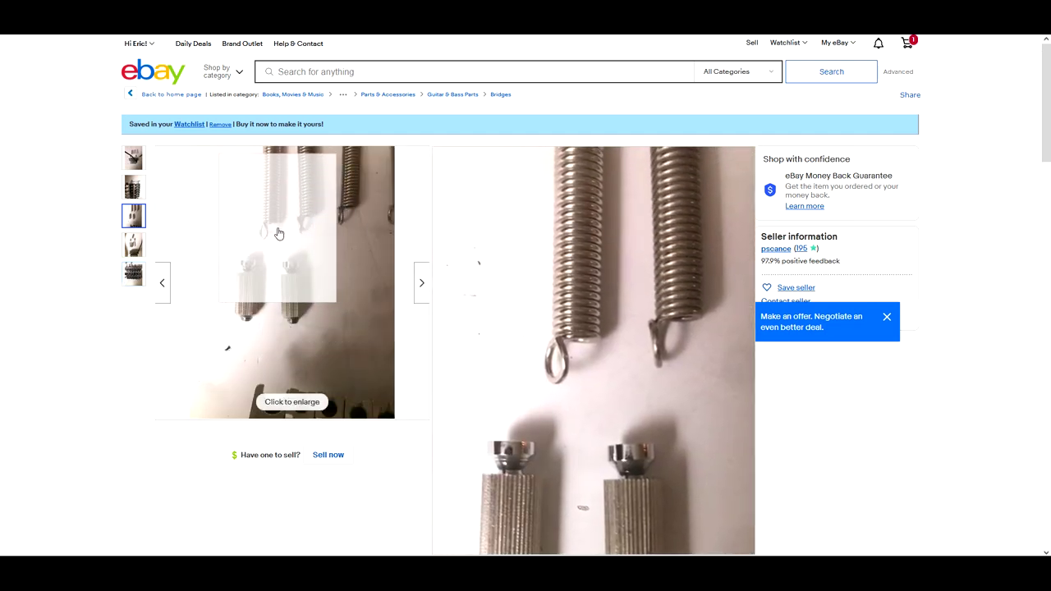
mouse_move(134, 273)
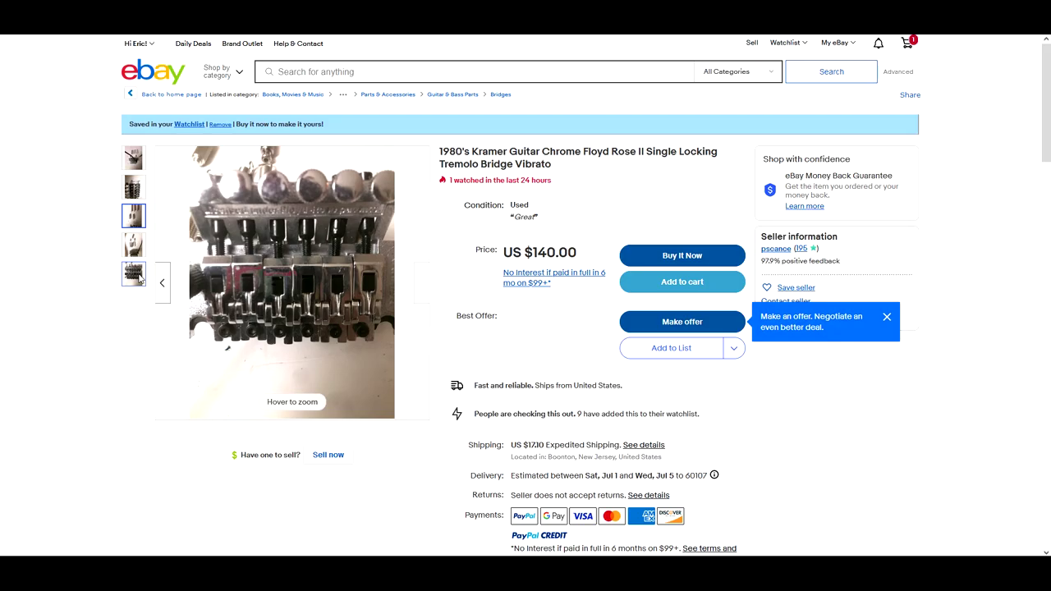
left_click(265, 291)
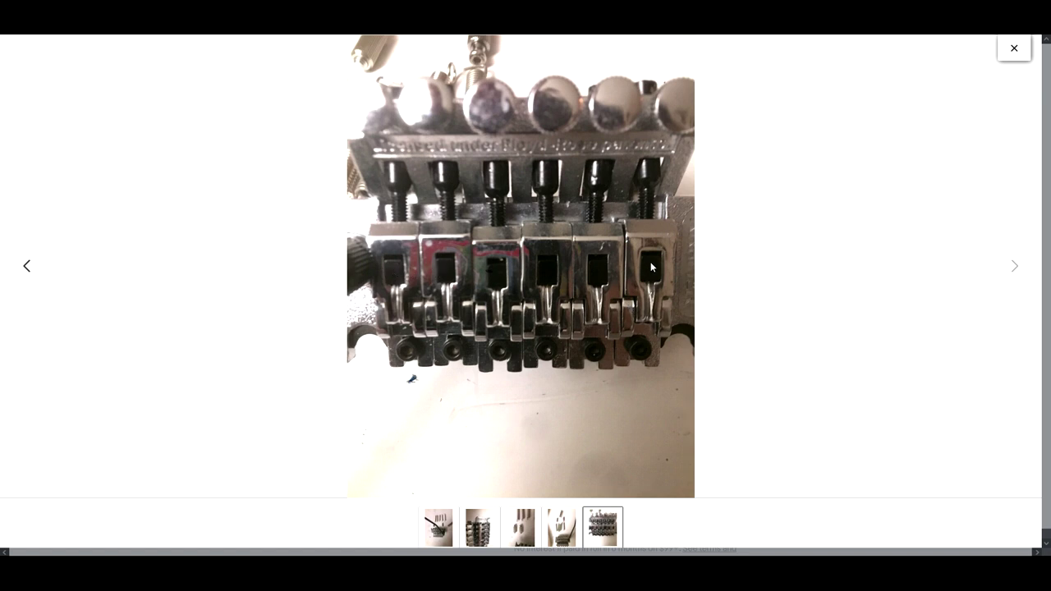
View the Floyd Rose II bridge's second through fifth photos, then close the enlarged view.
left_click(478, 527)
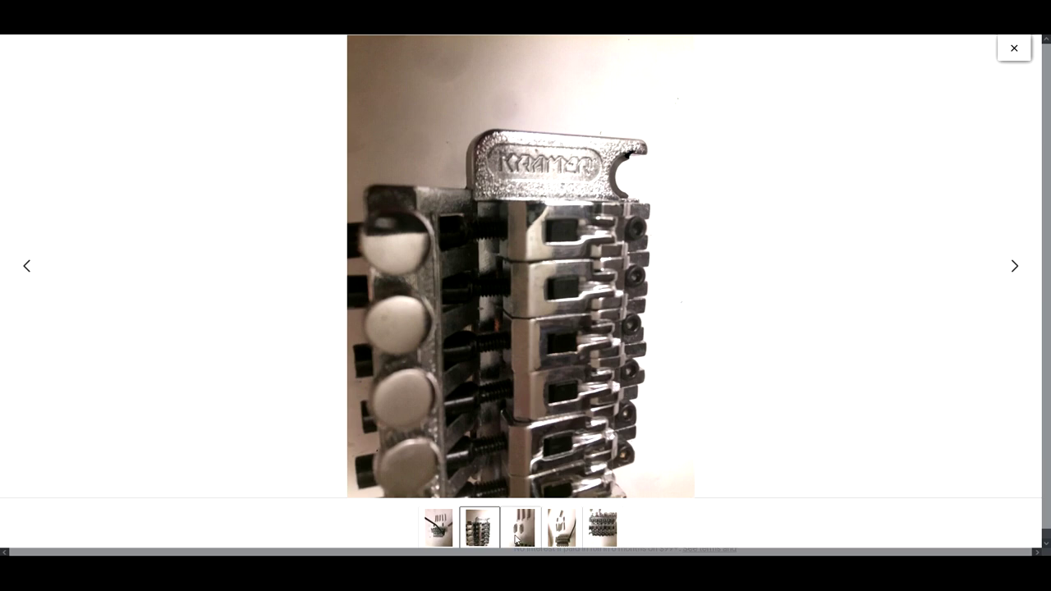
left_click(519, 536)
left_click(563, 536)
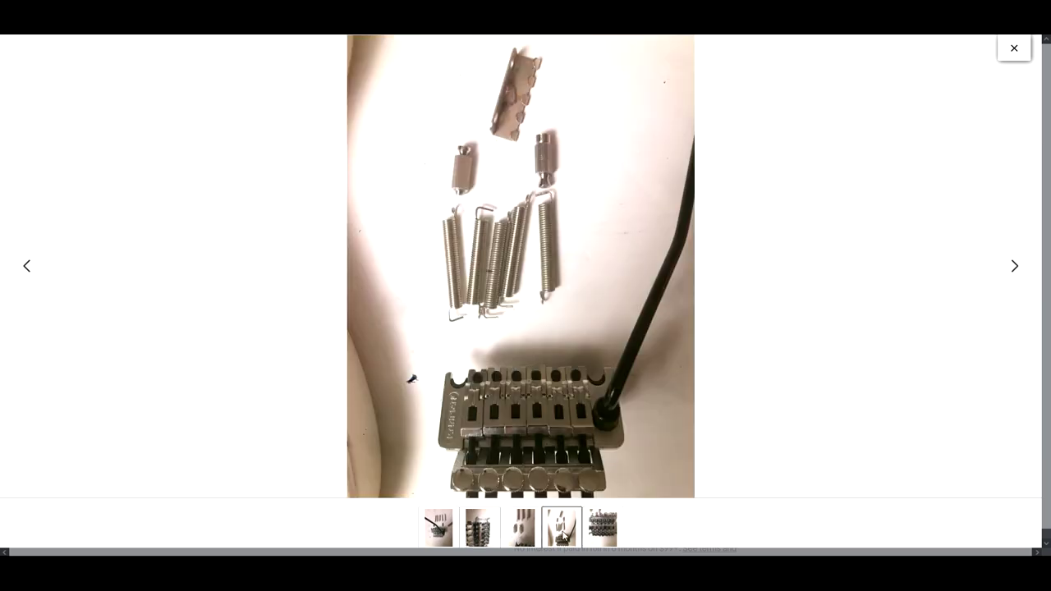
left_click(602, 529)
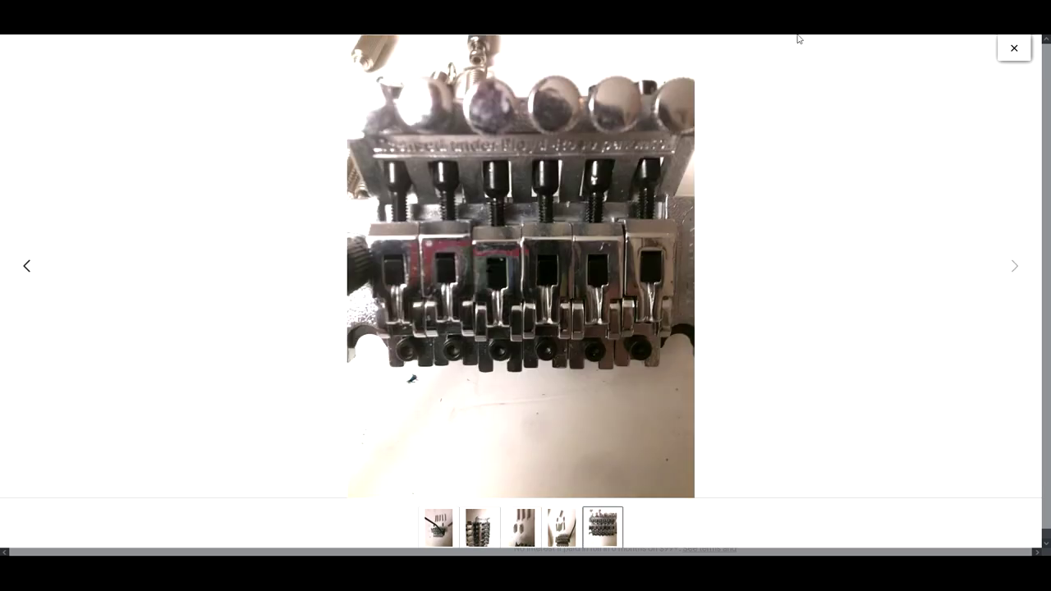
left_click(1014, 49)
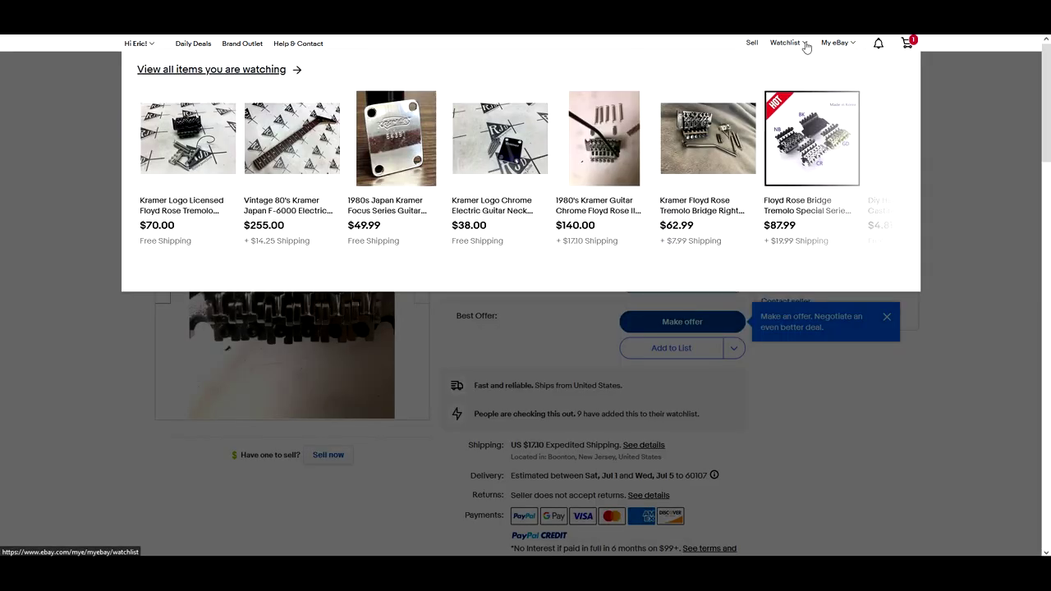
mouse_move(784, 43)
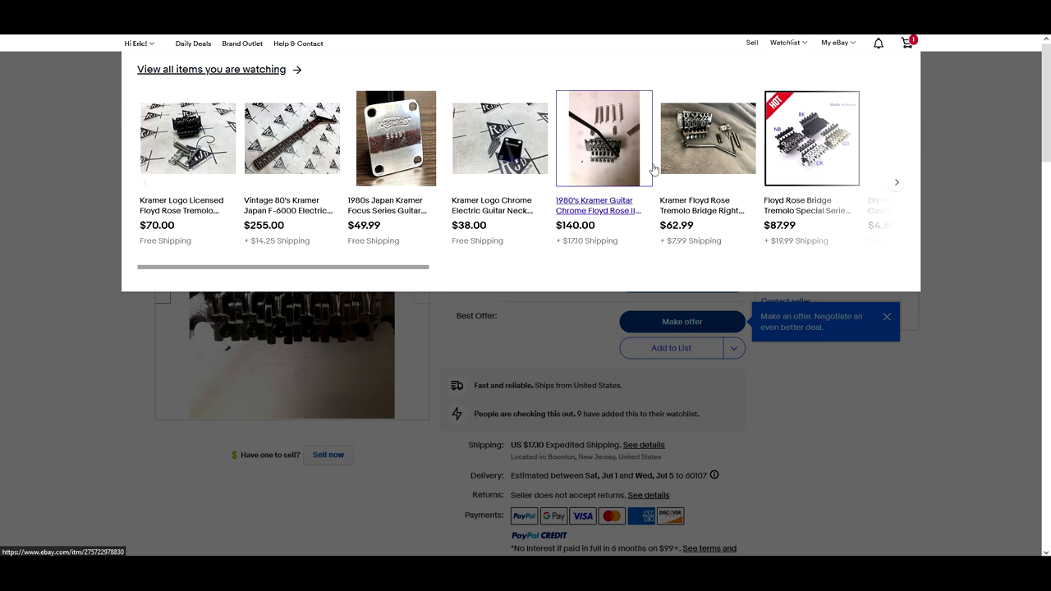
Open the Kramer Right Handed Floyd Rose bridge listing and advance the watched-items preview to its end.
left_click(706, 156)
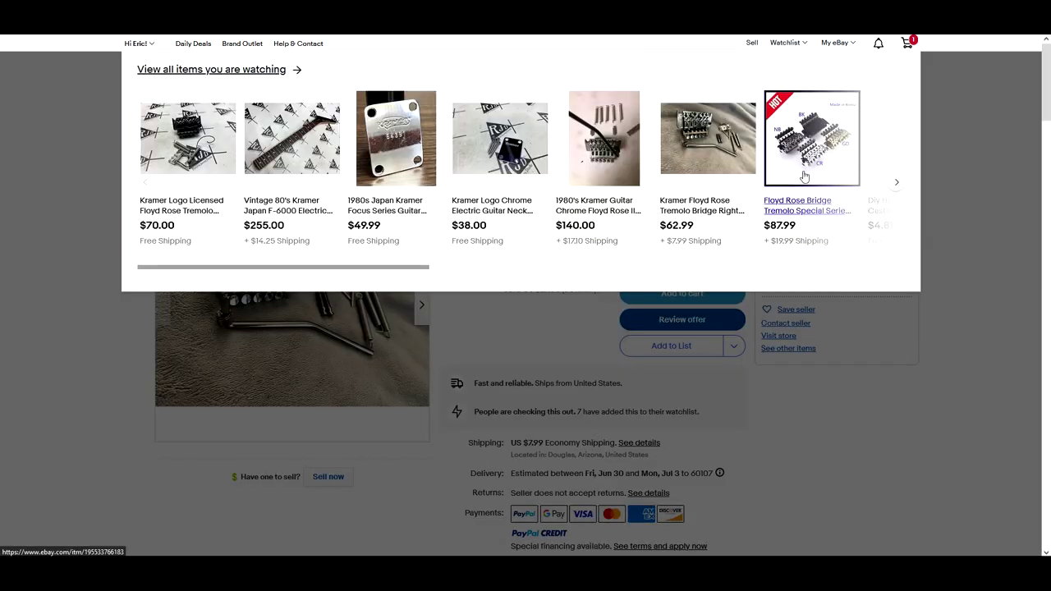
left_click(897, 182)
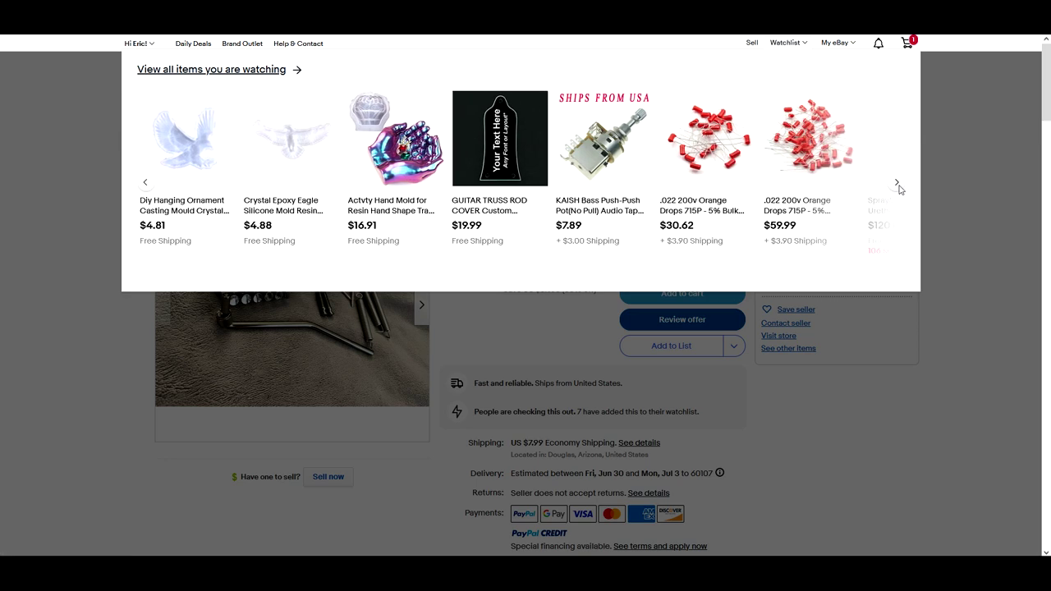
left_click(897, 182)
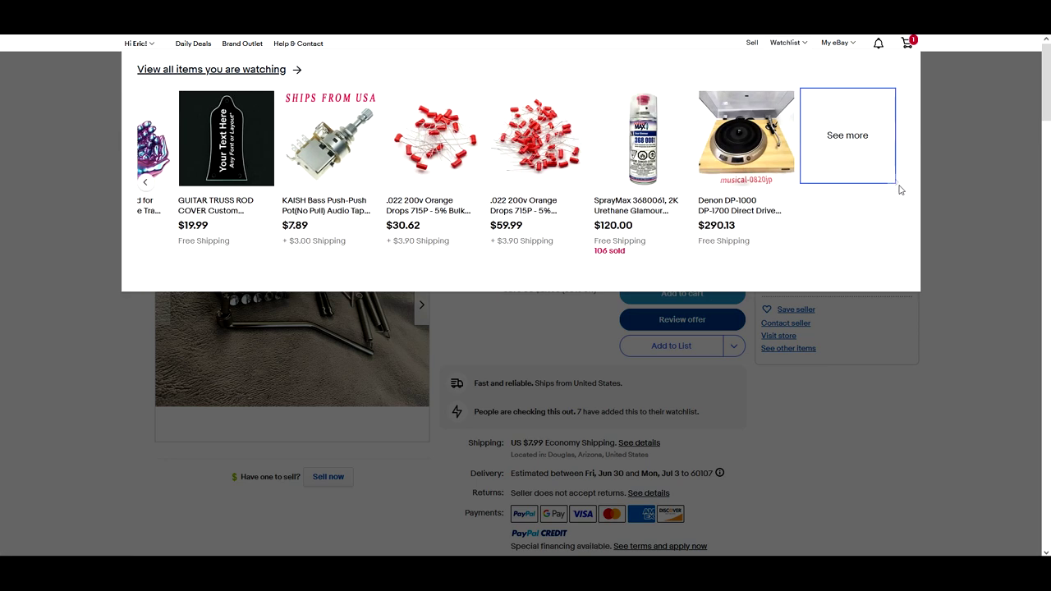
left_click(854, 160)
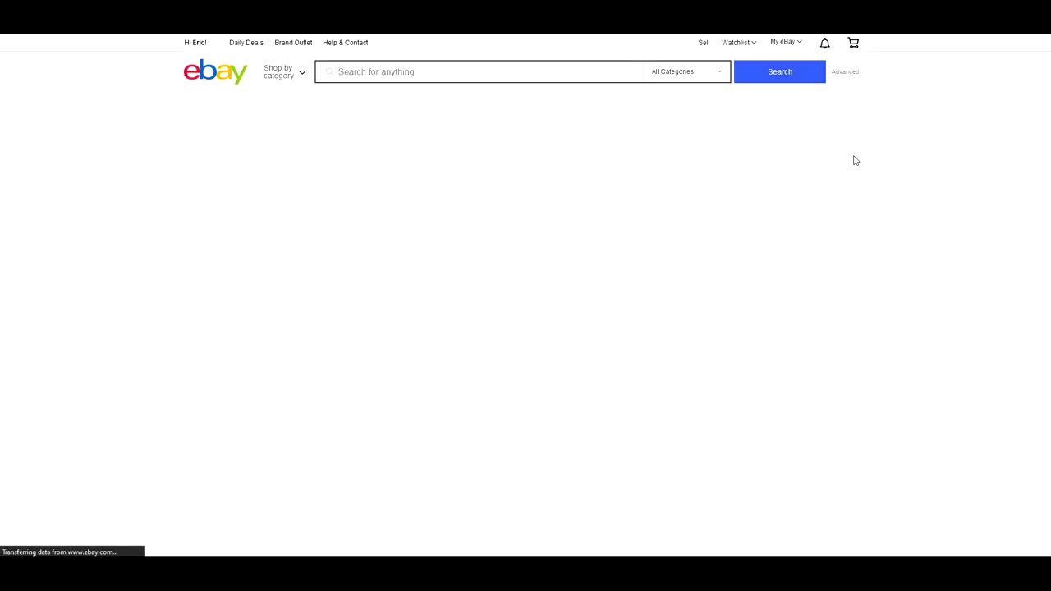
scroll(526, 328, "down", 5)
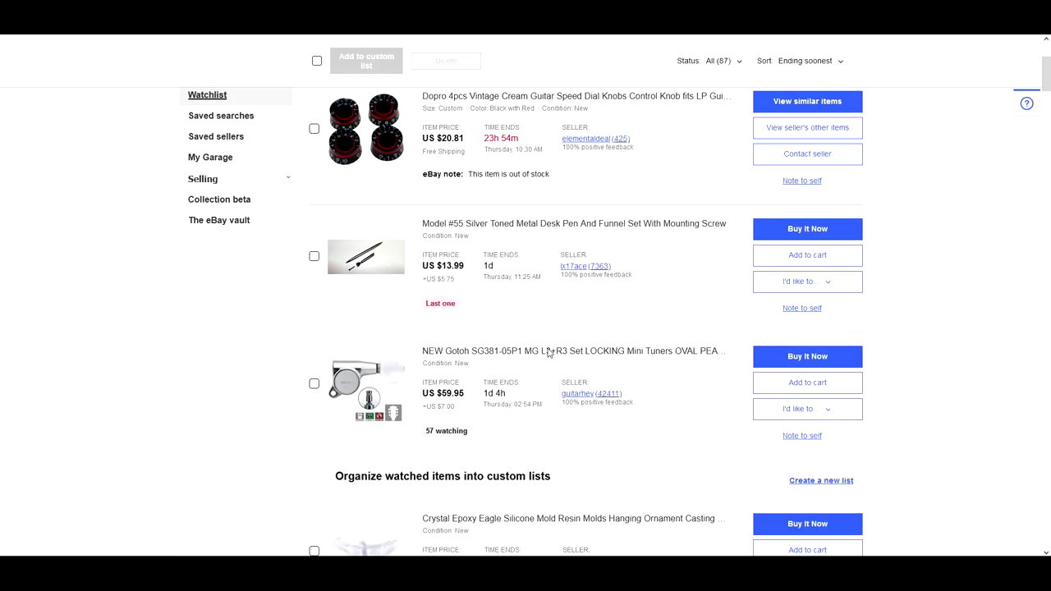
scroll(549, 352, "down", 5)
scroll(549, 352, "down", 3)
scroll(549, 353, "down", 2)
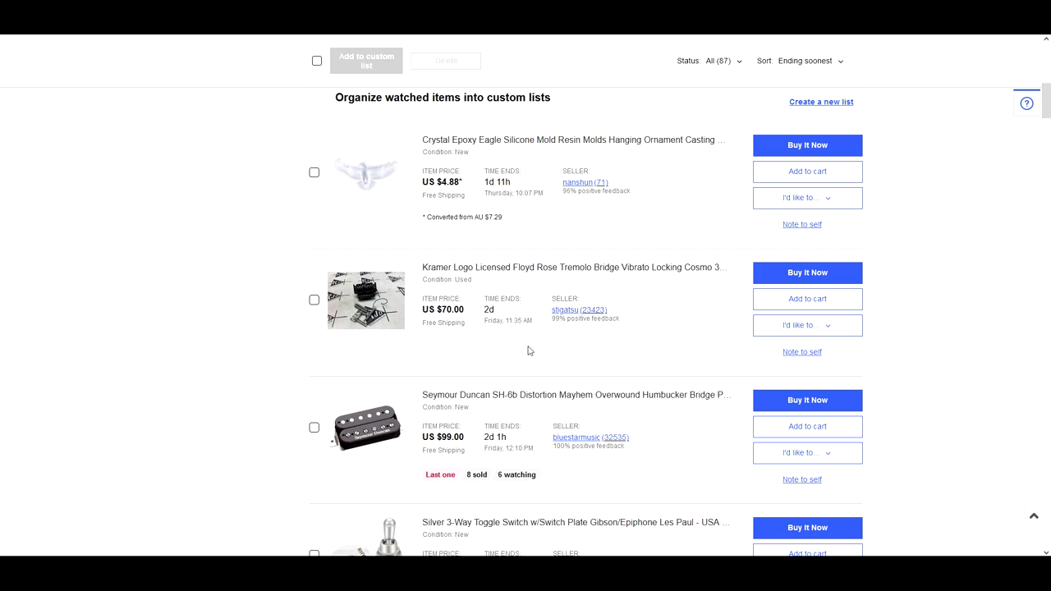
scroll(528, 352, "down", 3)
scroll(528, 351, "down", 2)
scroll(528, 351, "down", 4)
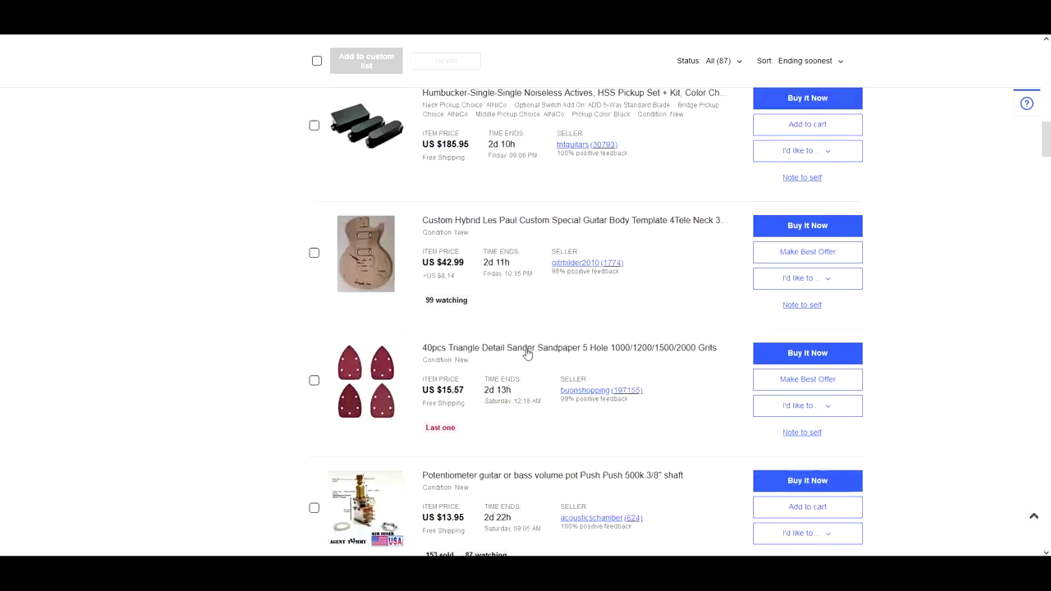
scroll(530, 357, "down", 3)
scroll(530, 358, "down", 3)
scroll(530, 359, "down", 3)
scroll(530, 359, "down", 3)
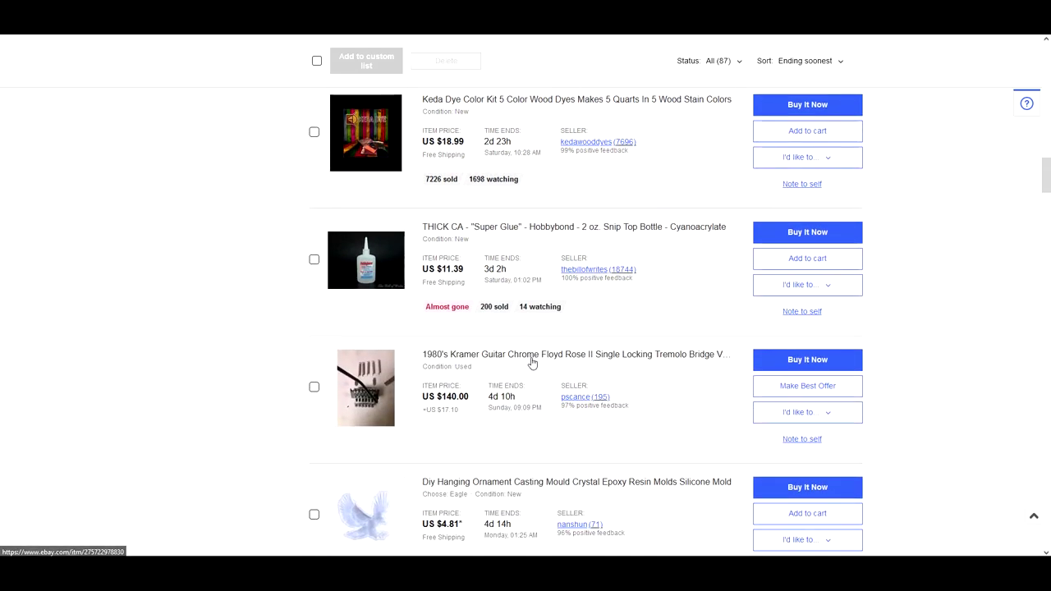
scroll(531, 359, "down", 3)
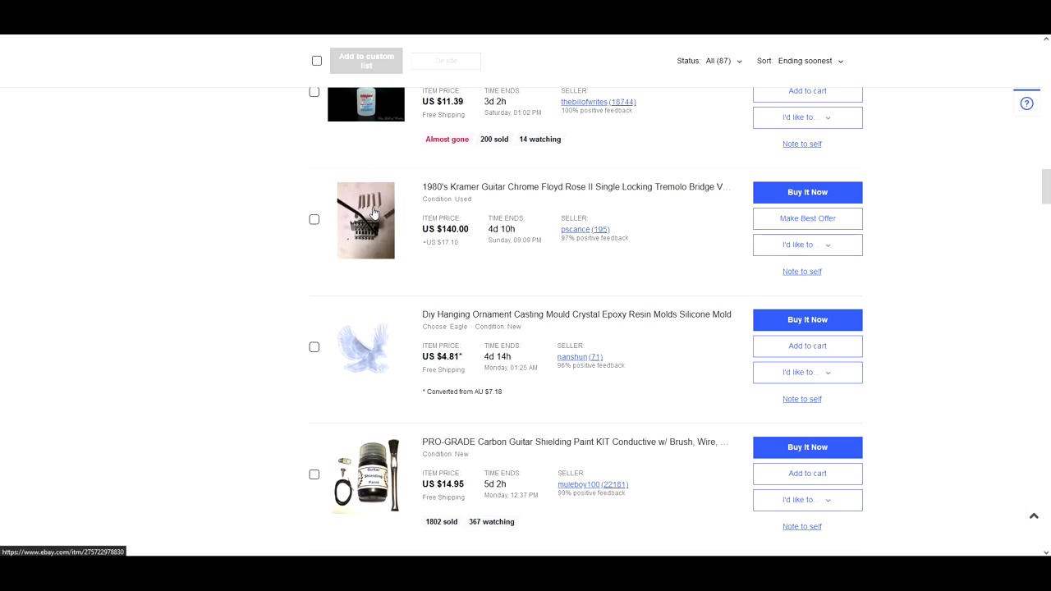
scroll(524, 255, "down", 5)
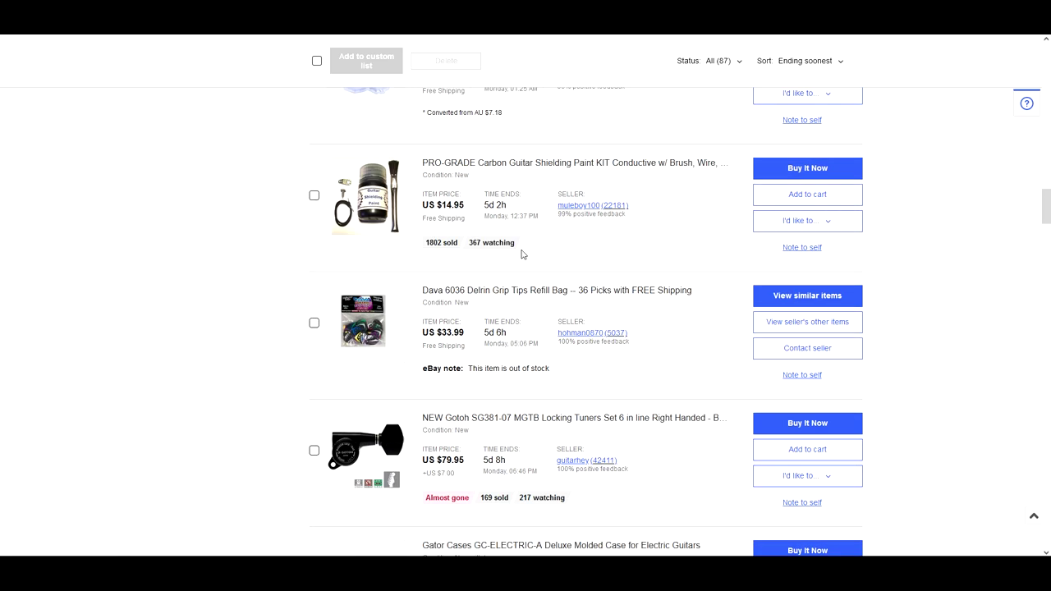
scroll(525, 256, "down", 5)
scroll(524, 255, "down", 5)
scroll(525, 255, "down", 4)
scroll(522, 255, "down", 4)
scroll(522, 255, "down", 5)
scroll(522, 256, "down", 4)
scroll(524, 273, "down", 5)
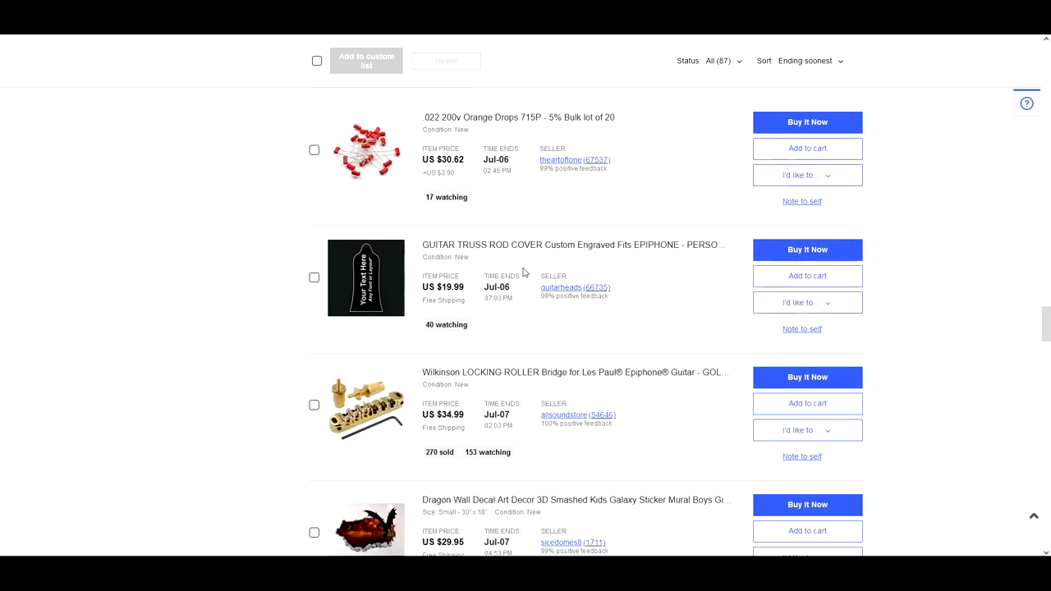
scroll(525, 273, "down", 4)
scroll(525, 273, "down", 4)
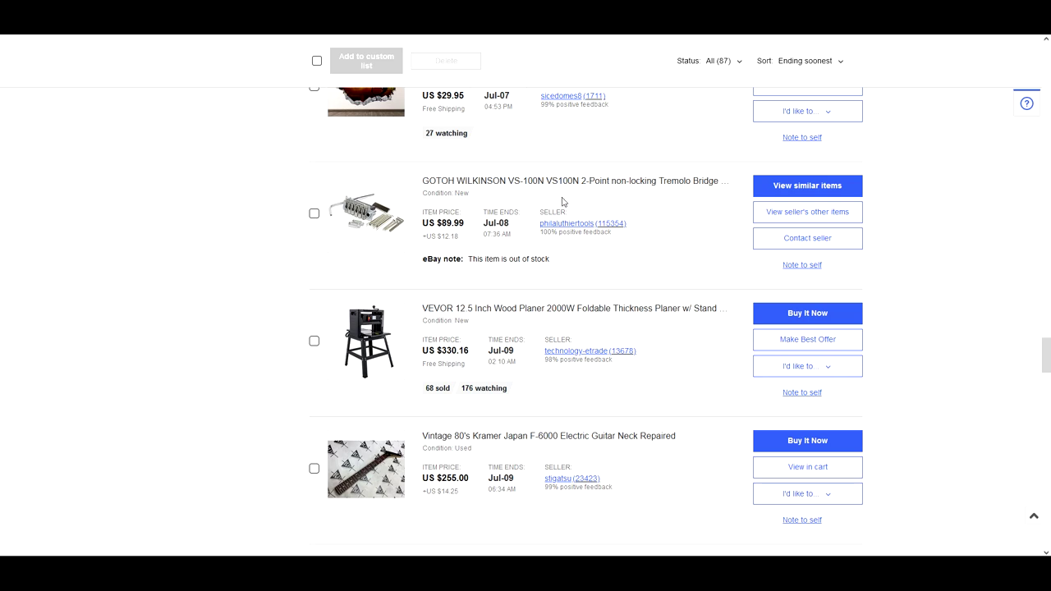
scroll(490, 246, "down", 2)
scroll(491, 247, "down", 3)
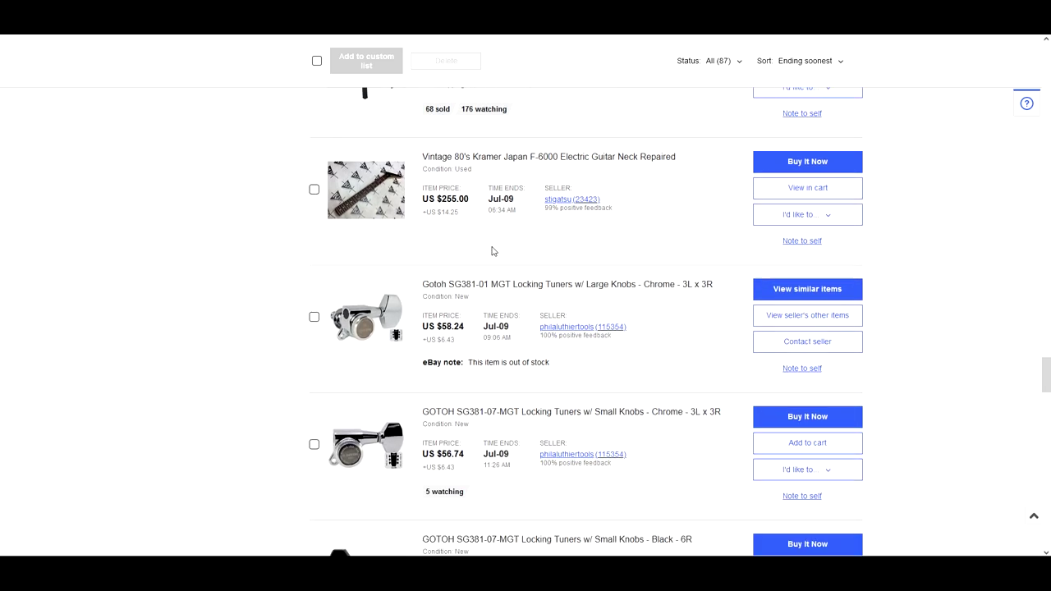
scroll(492, 248, "down", 1)
scroll(492, 248, "down", 3)
scroll(507, 256, "down", 3)
scroll(507, 256, "down", 3)
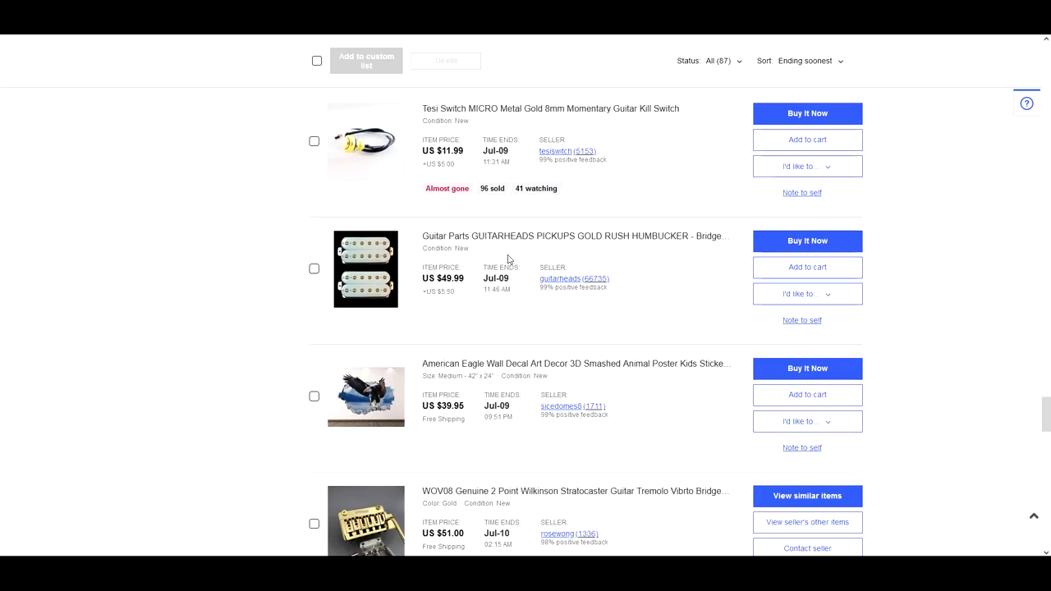
scroll(506, 256, "down", 3)
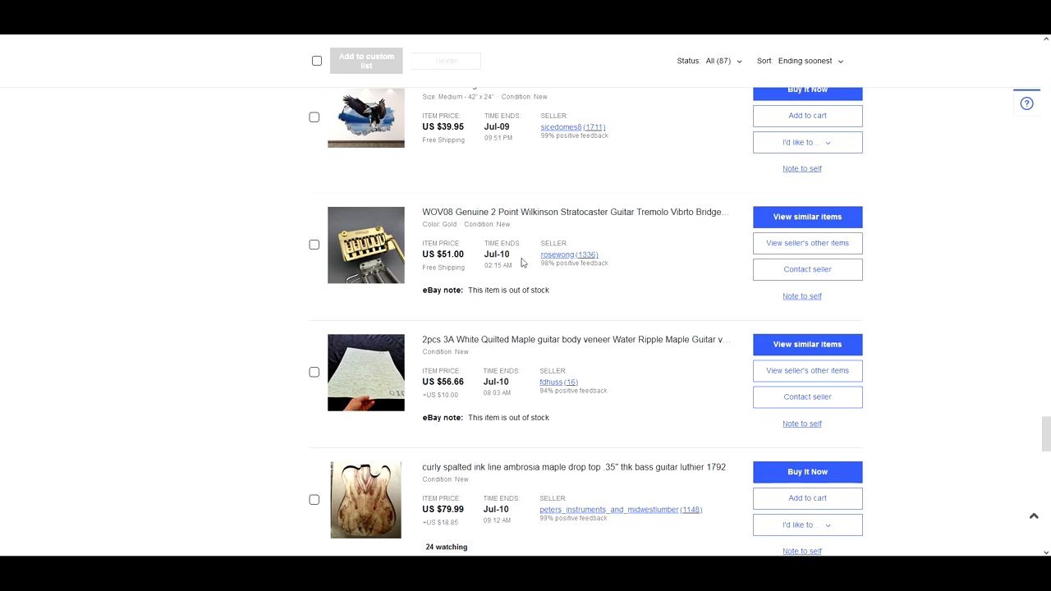
scroll(506, 256, "down", 3)
scroll(526, 262, "down", 2)
scroll(542, 276, "down", 3)
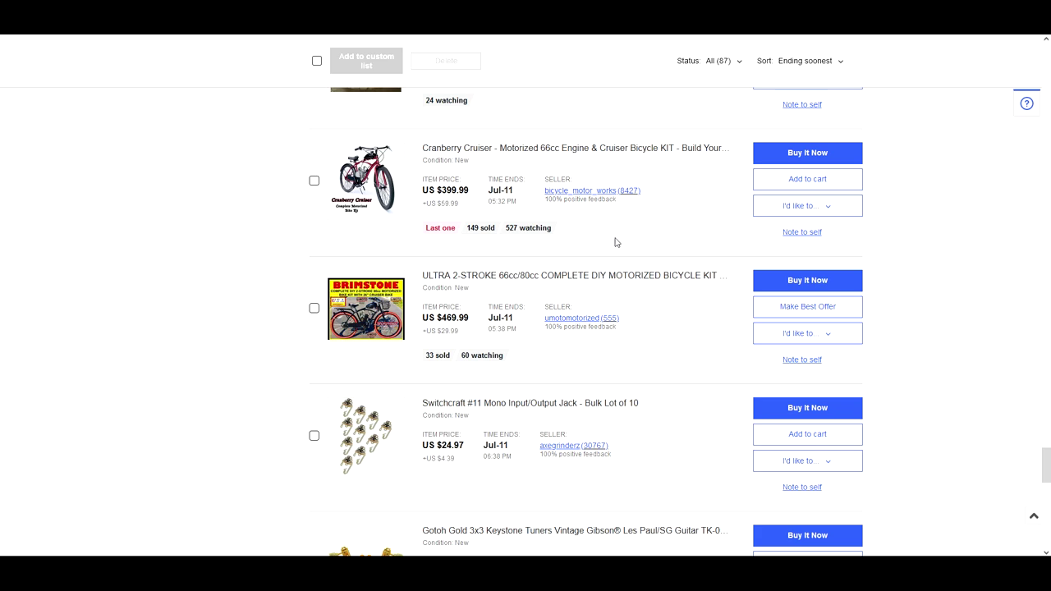
scroll(616, 242, "down", 3)
scroll(617, 243, "down", 3)
scroll(617, 243, "down", 2)
scroll(616, 242, "down", 2)
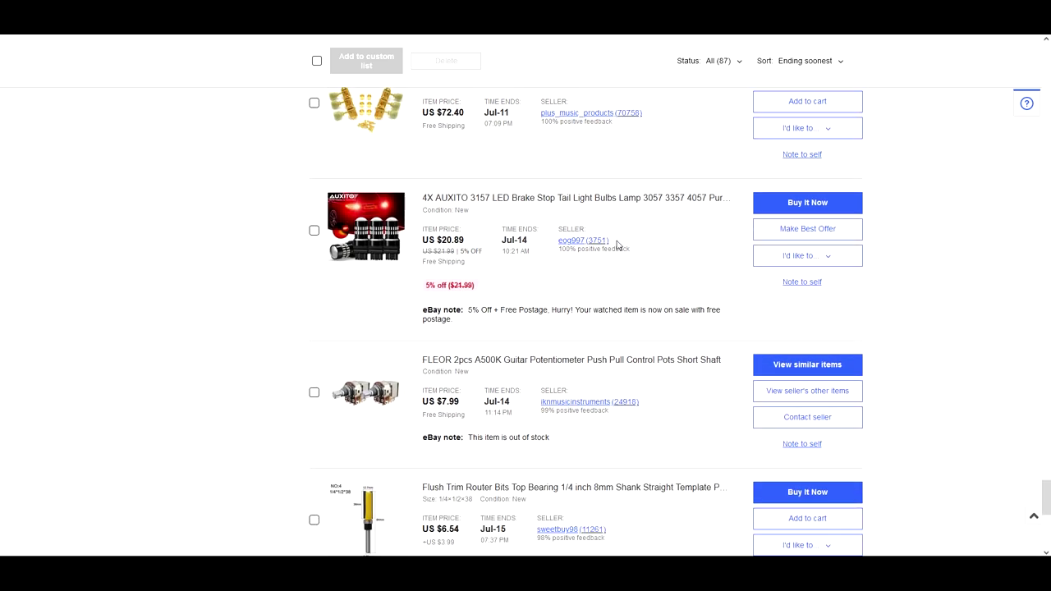
scroll(616, 242, "down", 2)
scroll(617, 242, "down", 3)
scroll(618, 245, "down", 2)
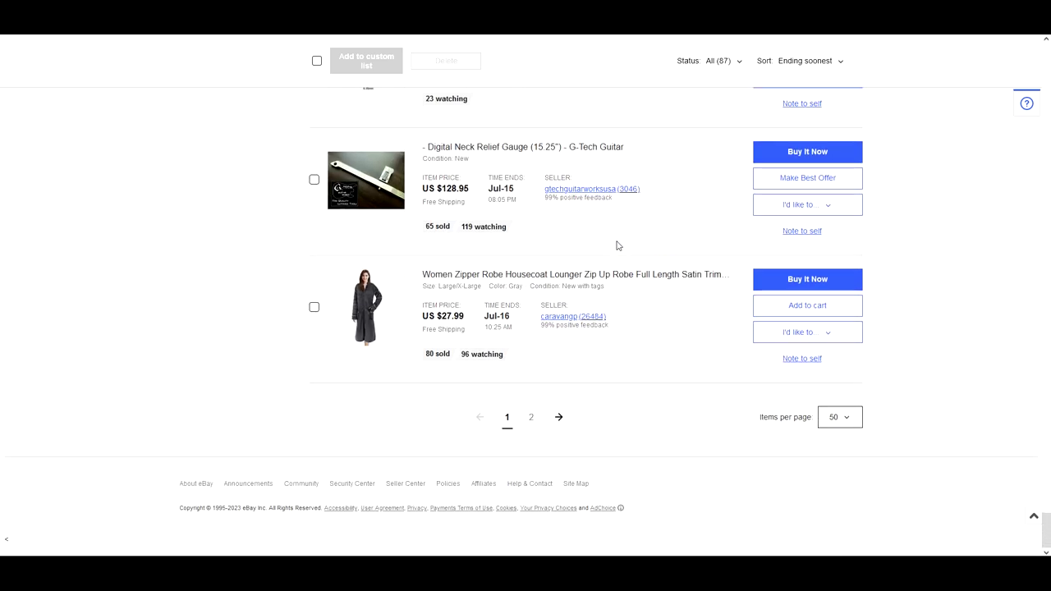
scroll(620, 247, "up", 2)
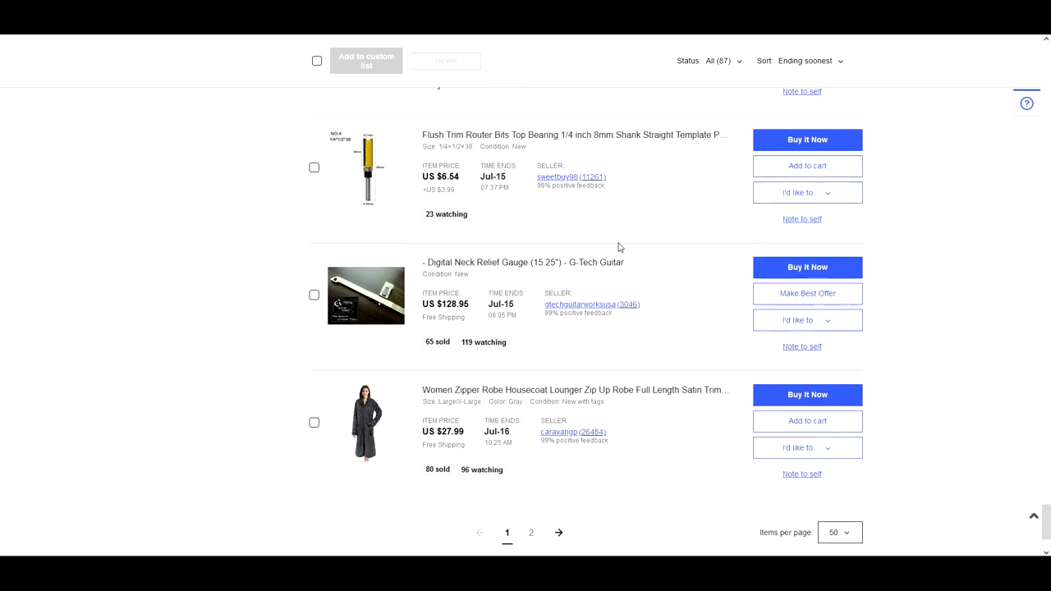
scroll(620, 247, "up", 1)
scroll(620, 247, "up", 2)
scroll(620, 247, "down", 2)
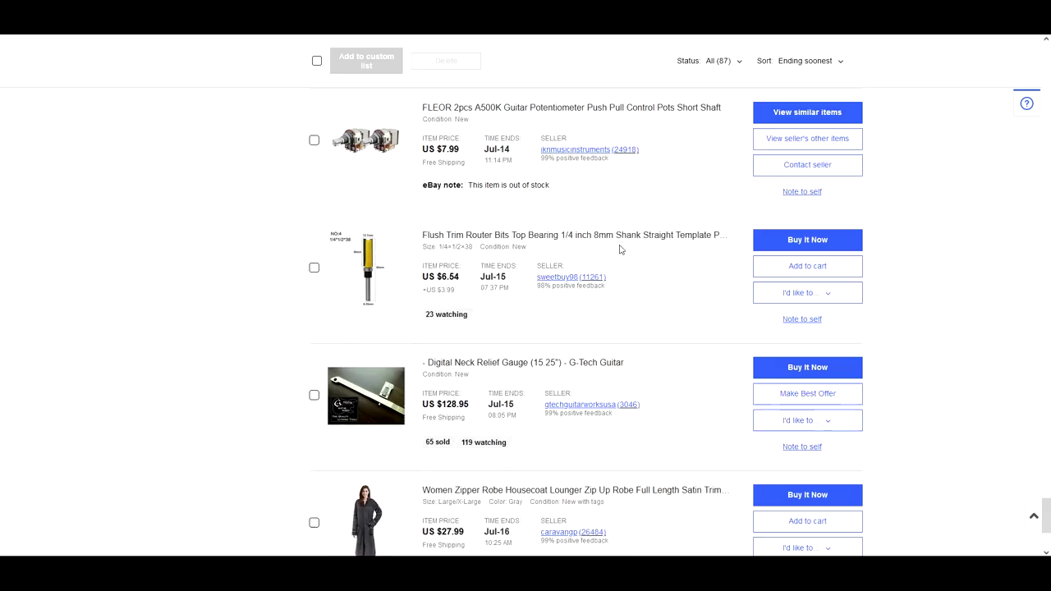
scroll(620, 247, "down", 2)
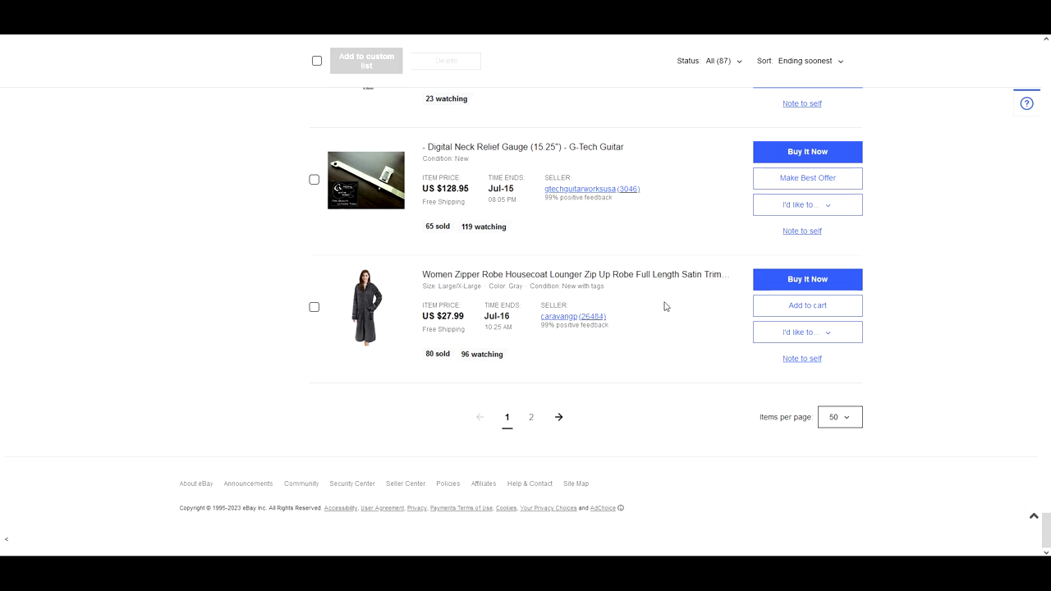
scroll(648, 307, "up", 4)
scroll(648, 307, "up", 4)
scroll(649, 307, "up", 3)
scroll(648, 307, "up", 4)
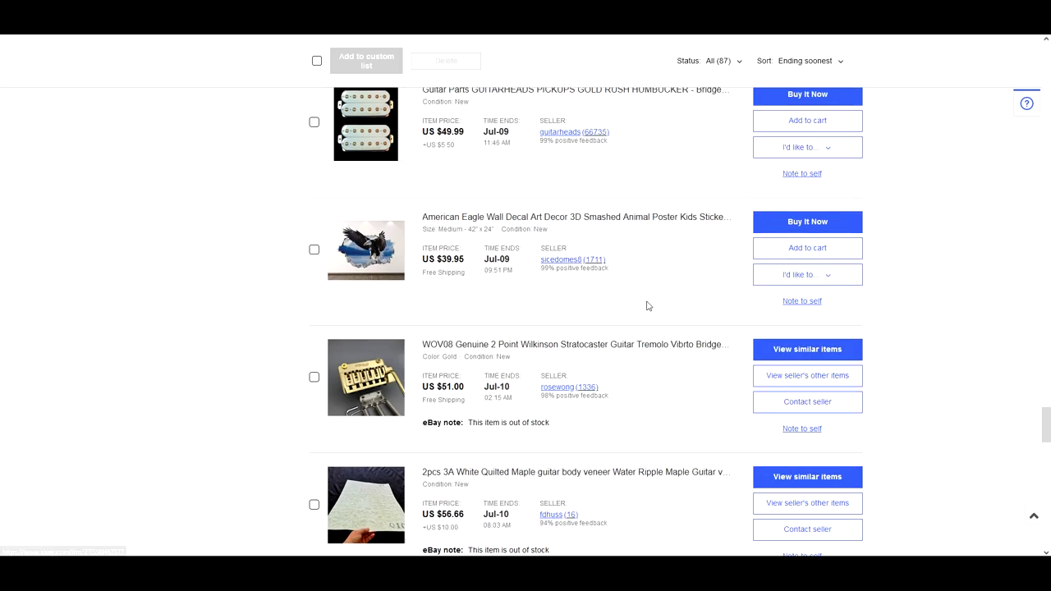
scroll(649, 307, "up", 4)
scroll(648, 307, "up", 4)
scroll(646, 302, "up", 3)
scroll(645, 302, "up", 3)
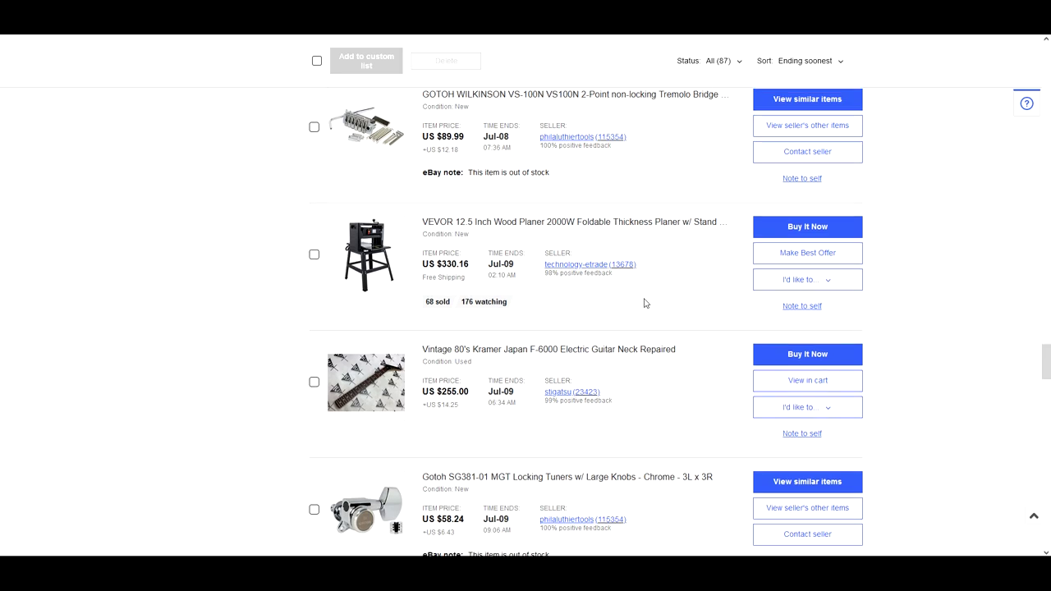
scroll(645, 302, "up", 3)
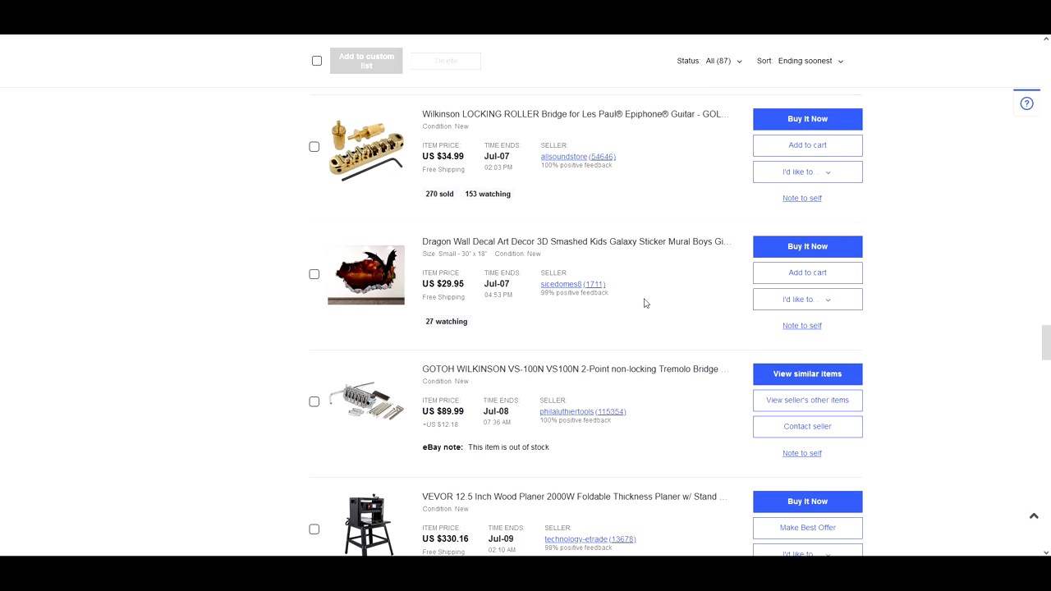
scroll(645, 302, "up", 4)
scroll(646, 302, "up", 4)
scroll(645, 302, "up", 4)
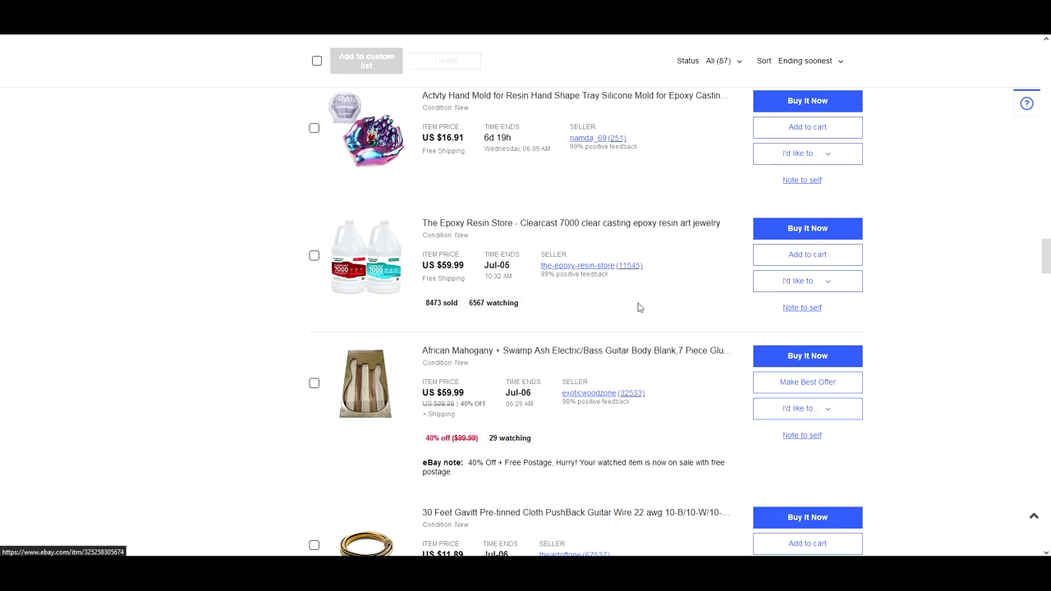
scroll(640, 307, "up", 3)
scroll(640, 307, "up", 4)
scroll(640, 307, "up", 4)
scroll(639, 307, "up", 4)
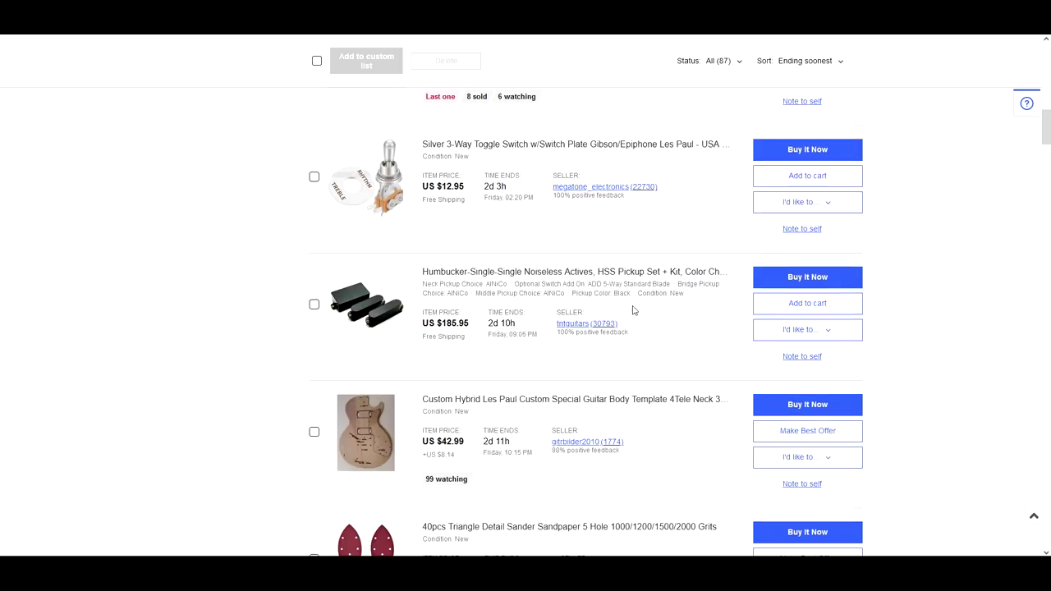
scroll(633, 310, "up", 3)
scroll(633, 310, "up", 4)
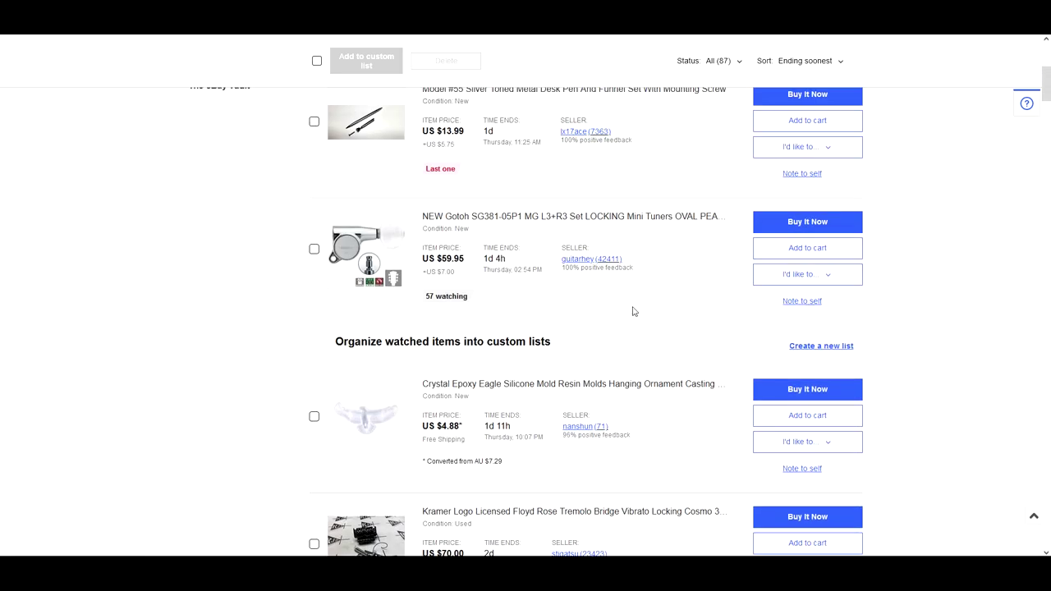
scroll(632, 311, "up", 4)
scroll(633, 311, "up", 2)
scroll(633, 307, "down", 3)
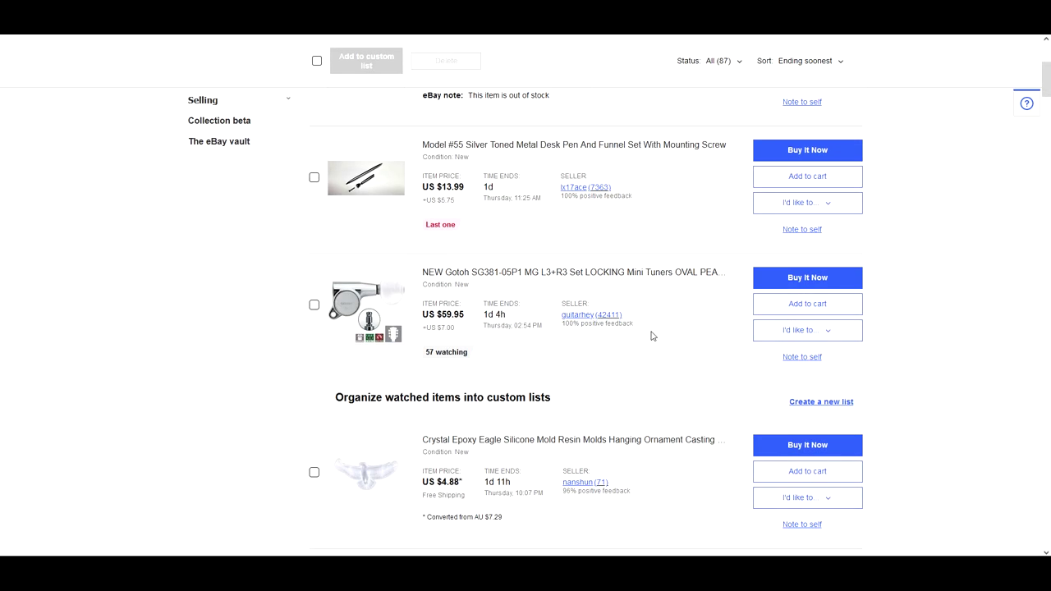
scroll(644, 334, "down", 2)
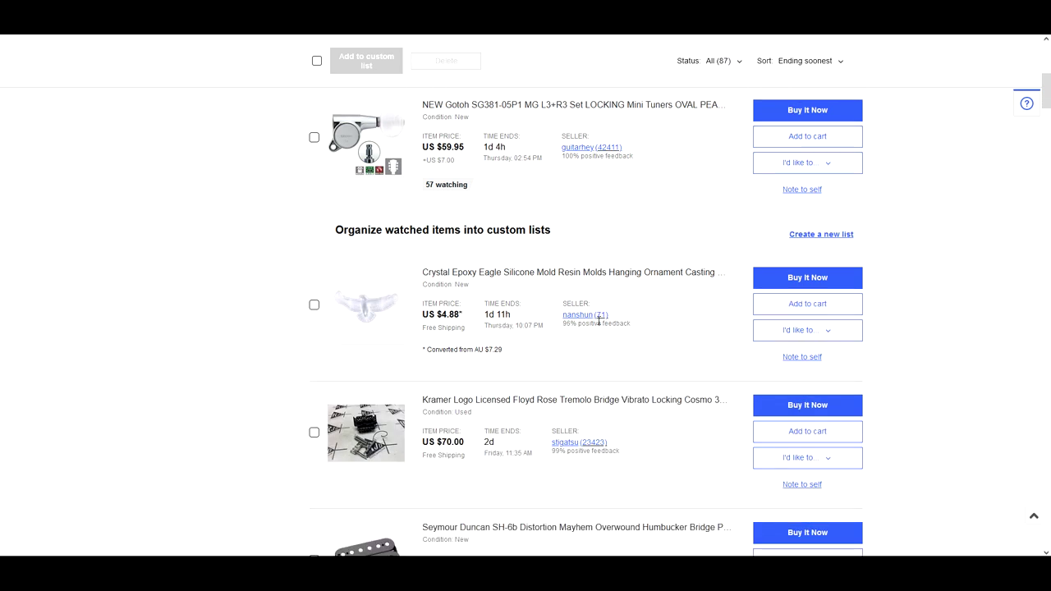
scroll(599, 320, "down", 2)
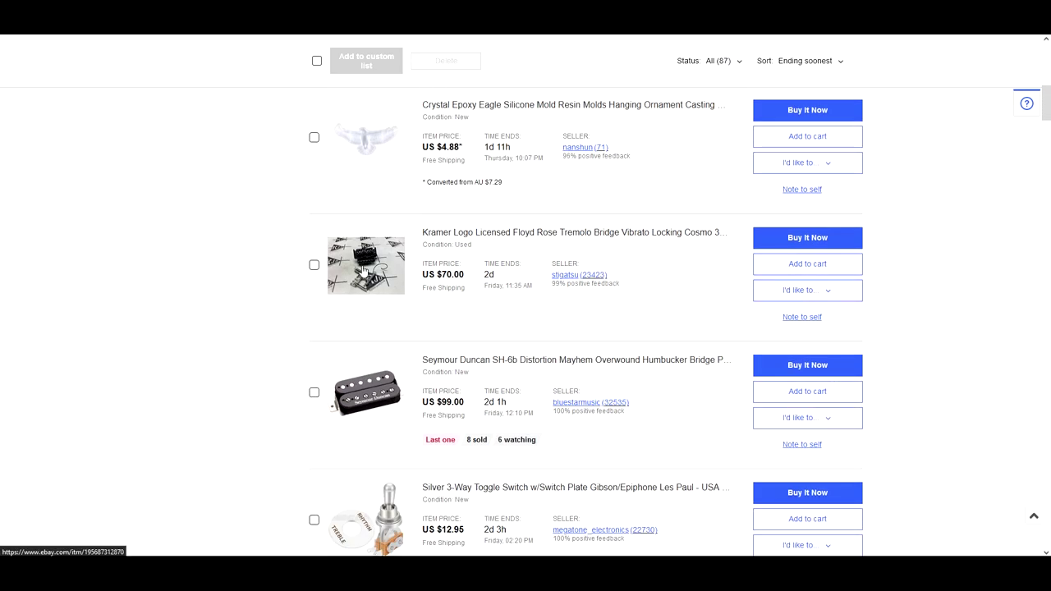
left_click(363, 268)
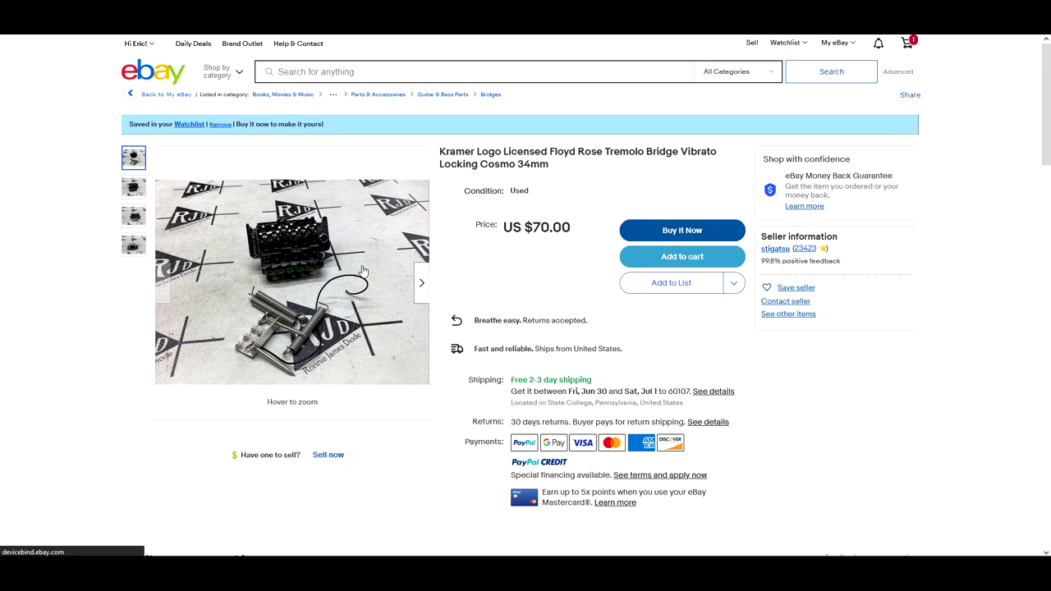
left_click(287, 263)
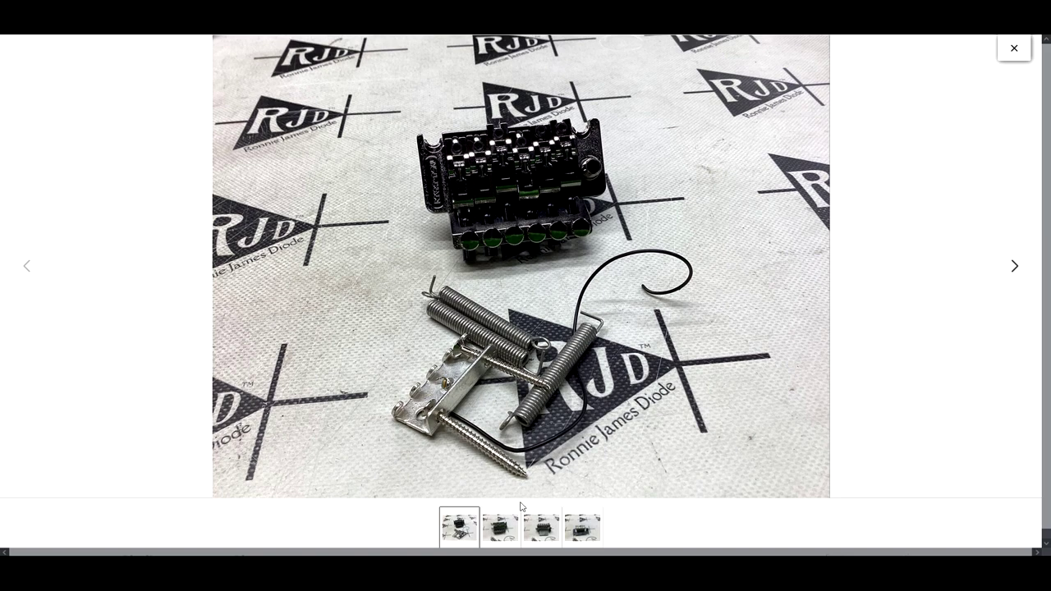
left_click(500, 526)
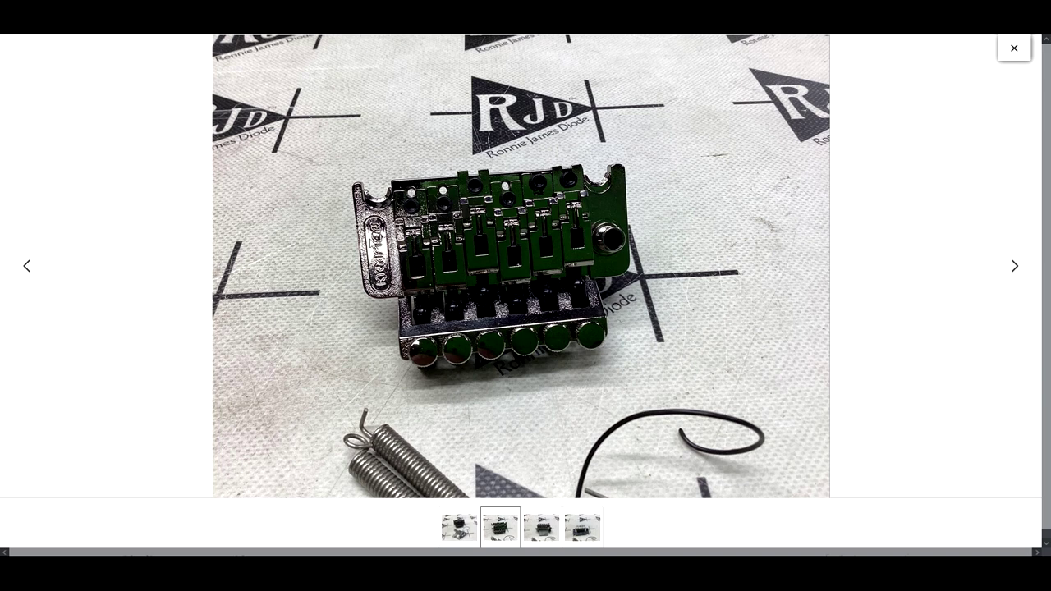
left_click(538, 530)
left_click(581, 534)
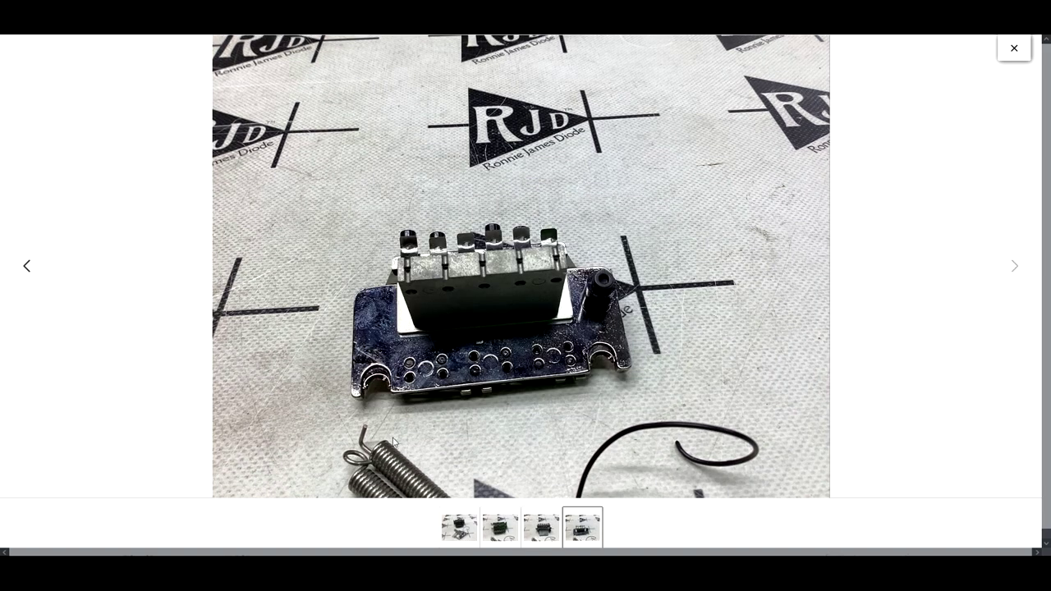
left_click(1013, 48)
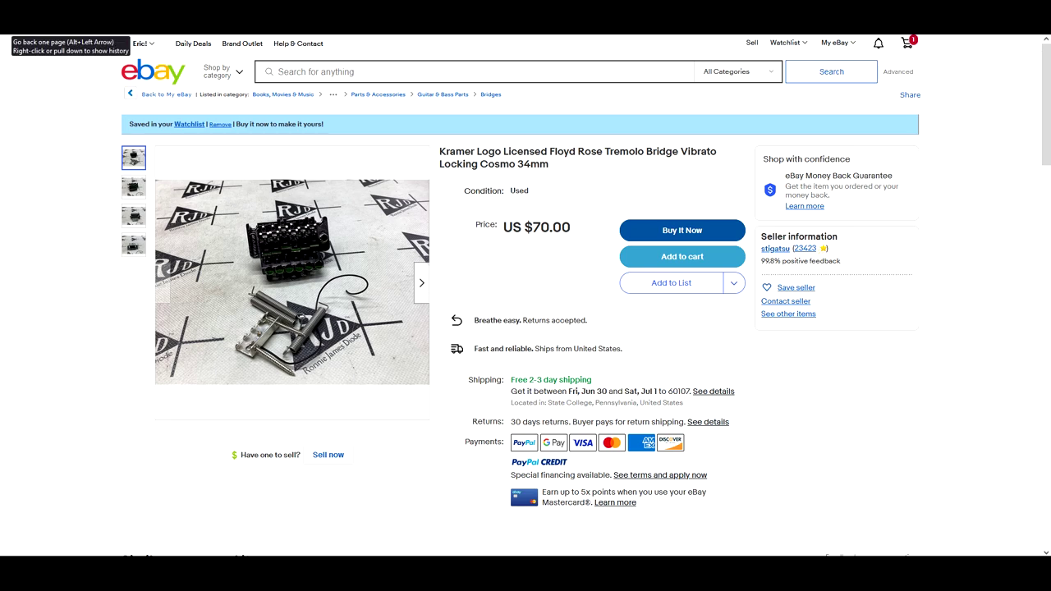
key("alt+Left")
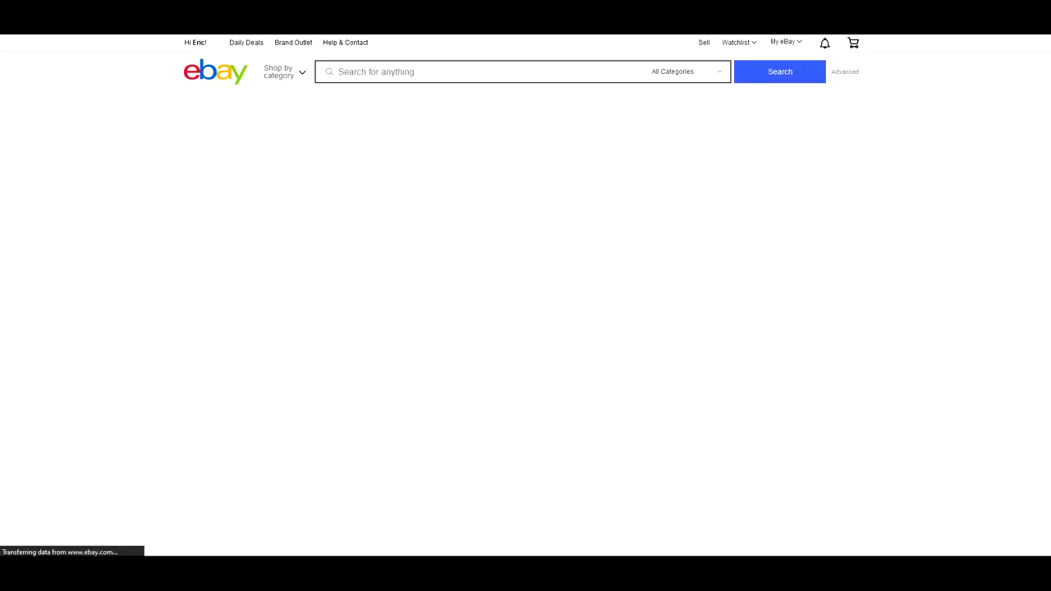
scroll(295, 334, "down", 3)
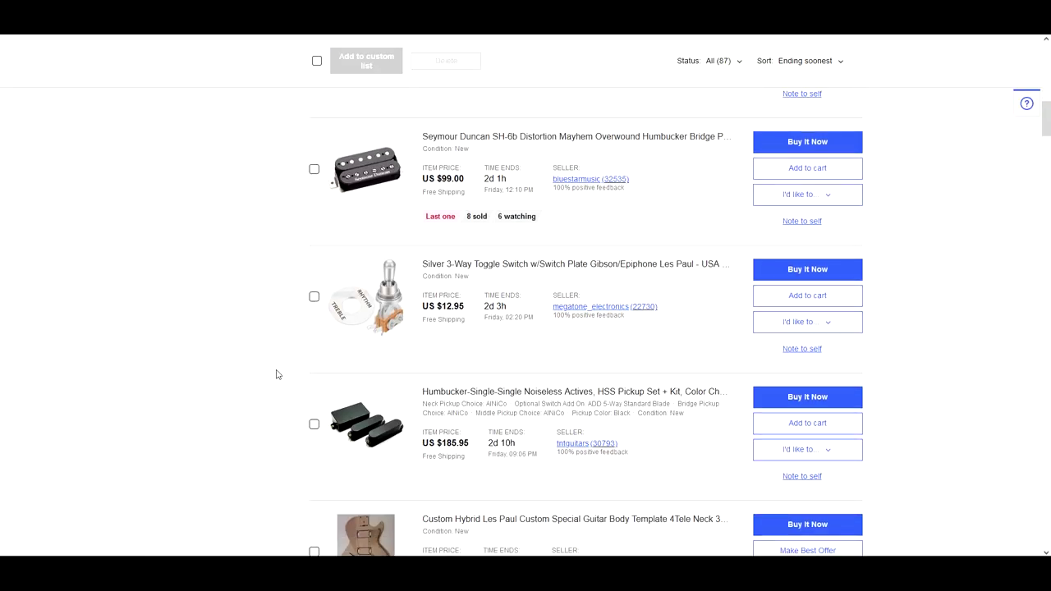
scroll(290, 377, "down", 3)
scroll(289, 399, "down", 4)
scroll(292, 407, "down", 3)
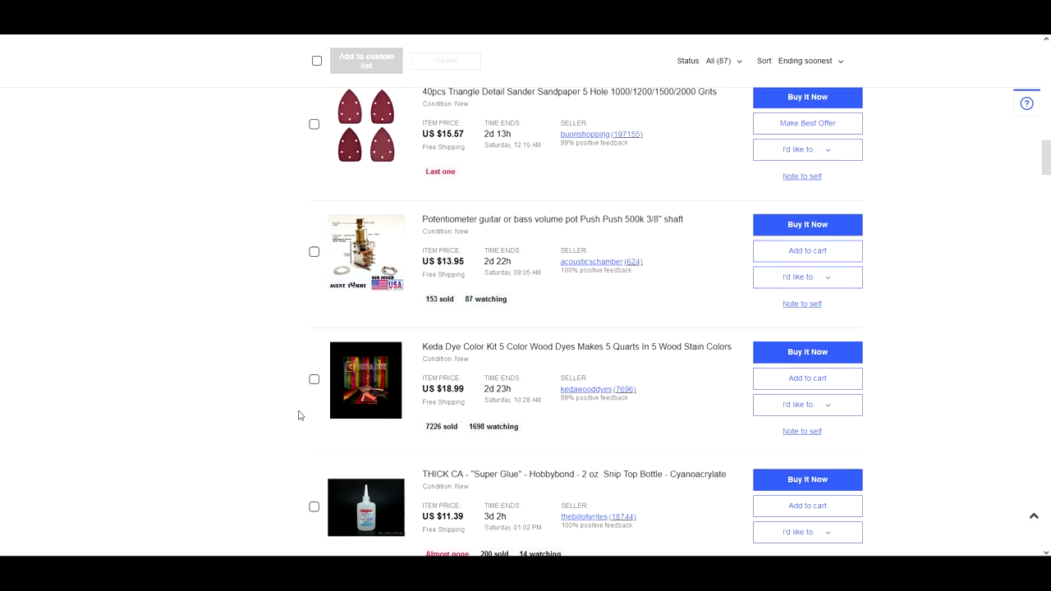
scroll(294, 410, "down", 2)
scroll(298, 416, "down", 3)
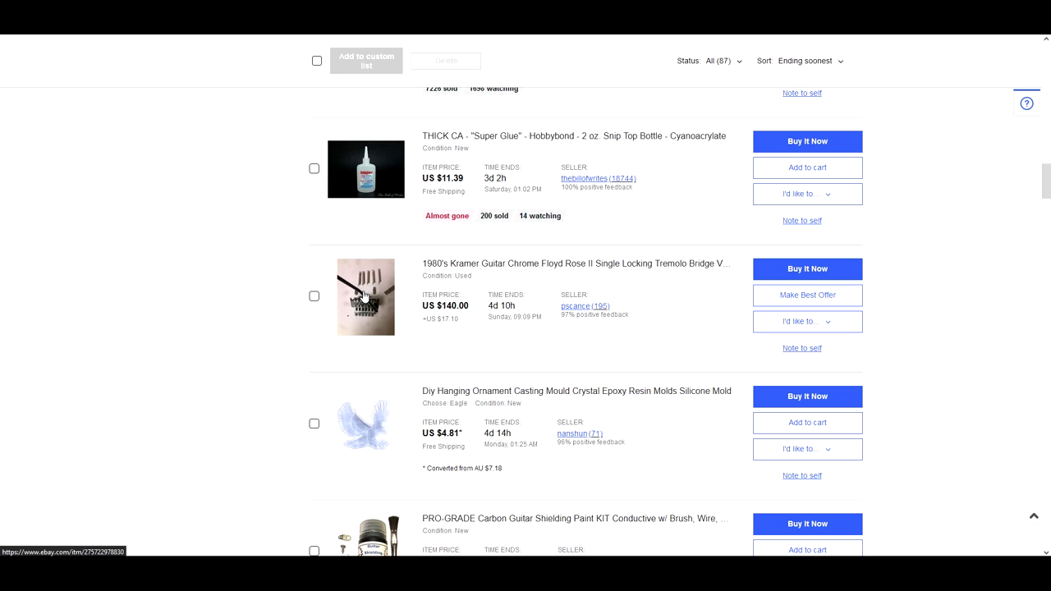
Reopen the $140 1980's Kramer chrome Floyd Rose II bridge listing from the watchlist.
left_click(364, 296)
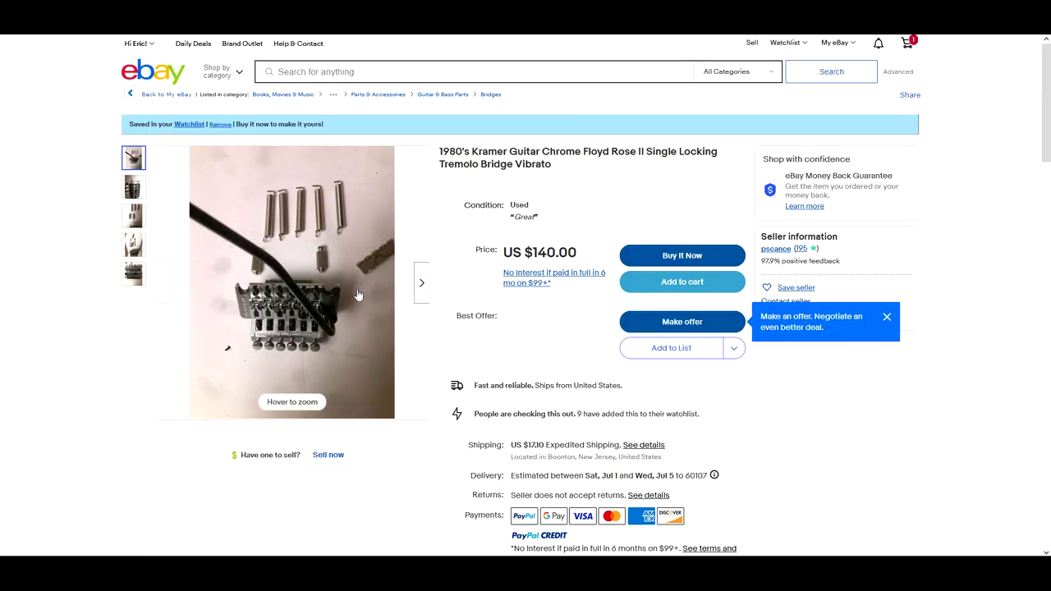
Inspect the bridge's photos full screen, including the saddle close-up.
left_click(292, 308)
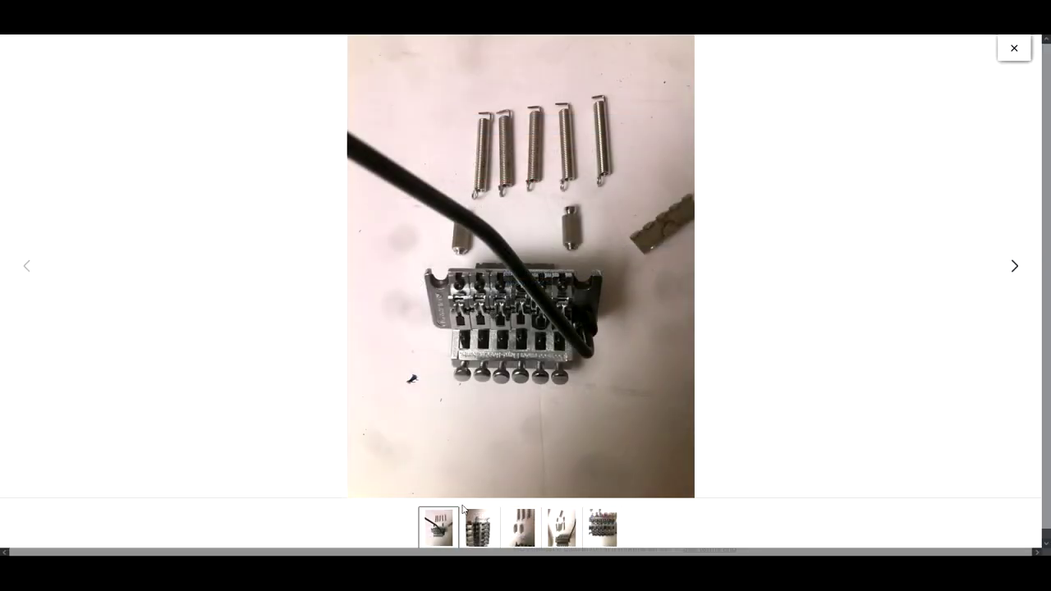
left_click(476, 527)
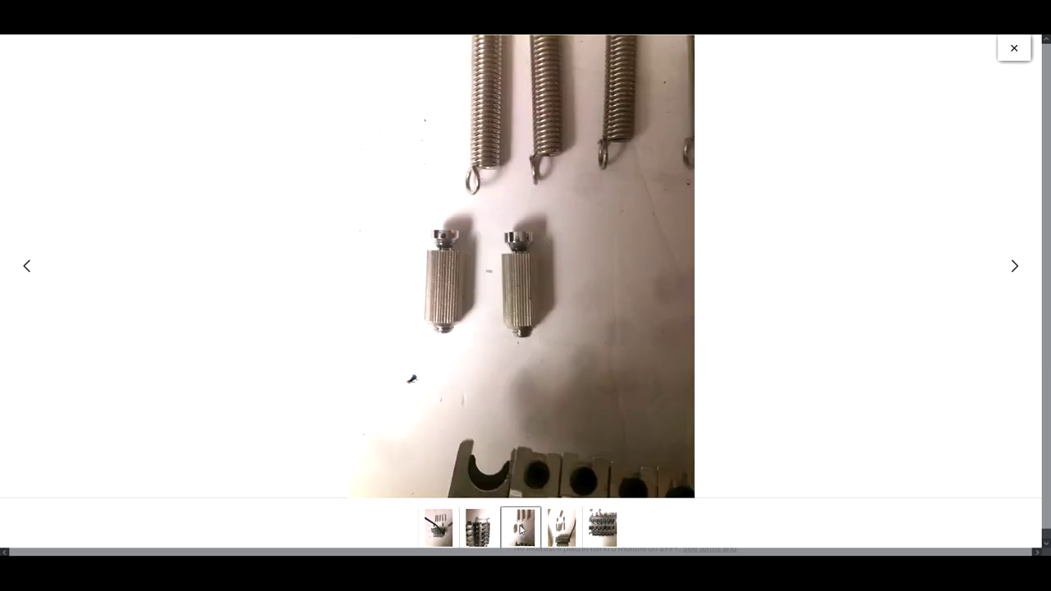
left_click(558, 527)
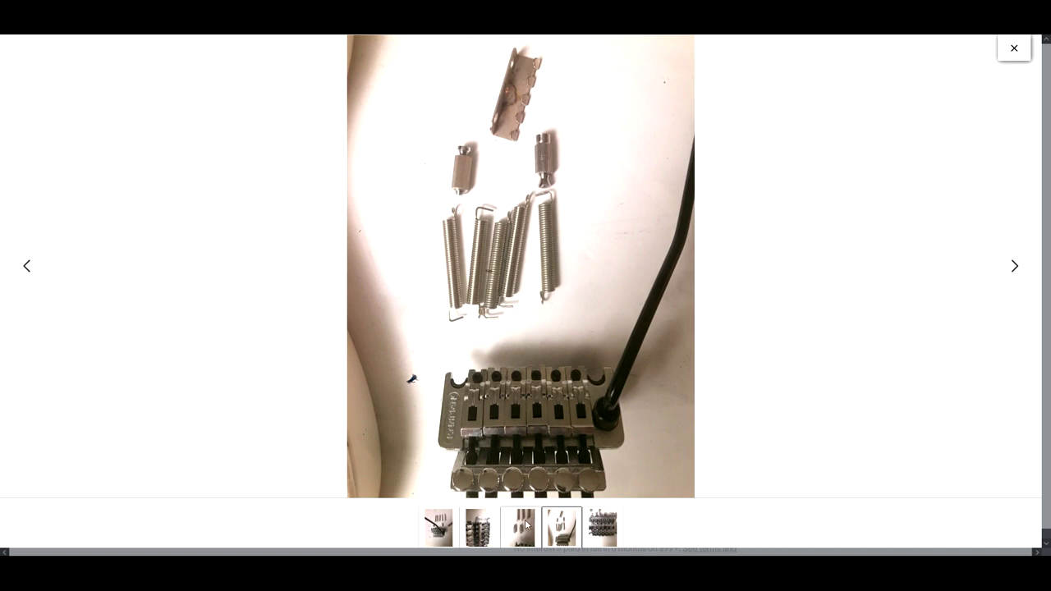
left_click(601, 530)
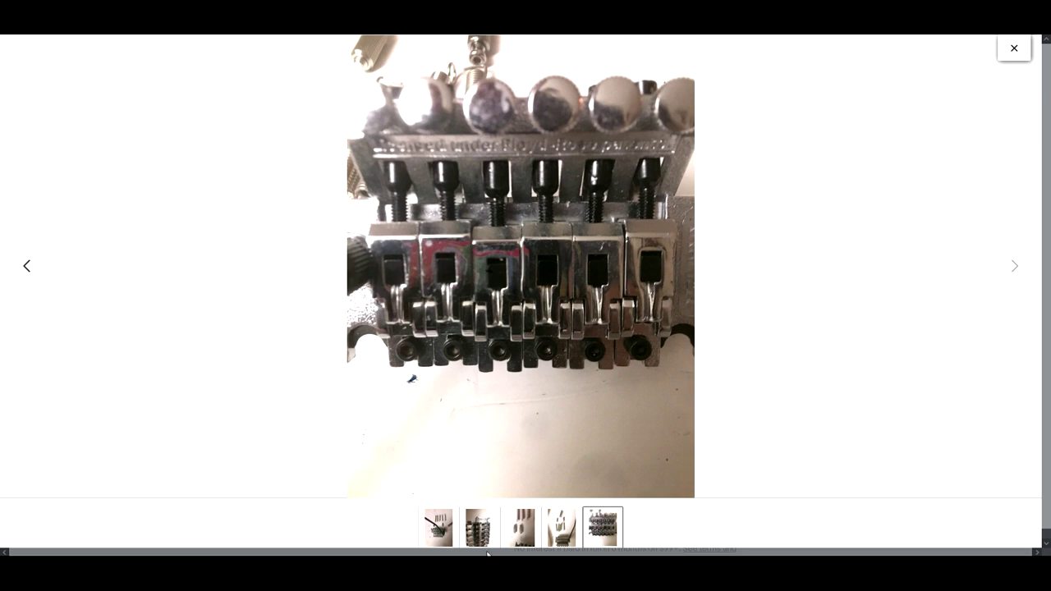
left_click(438, 526)
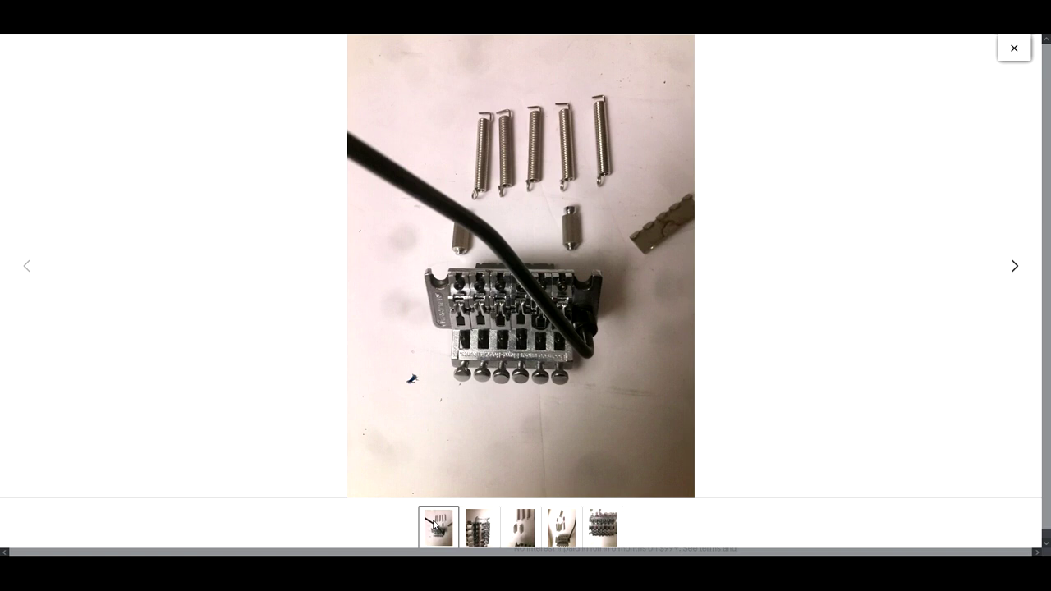
left_click(479, 530)
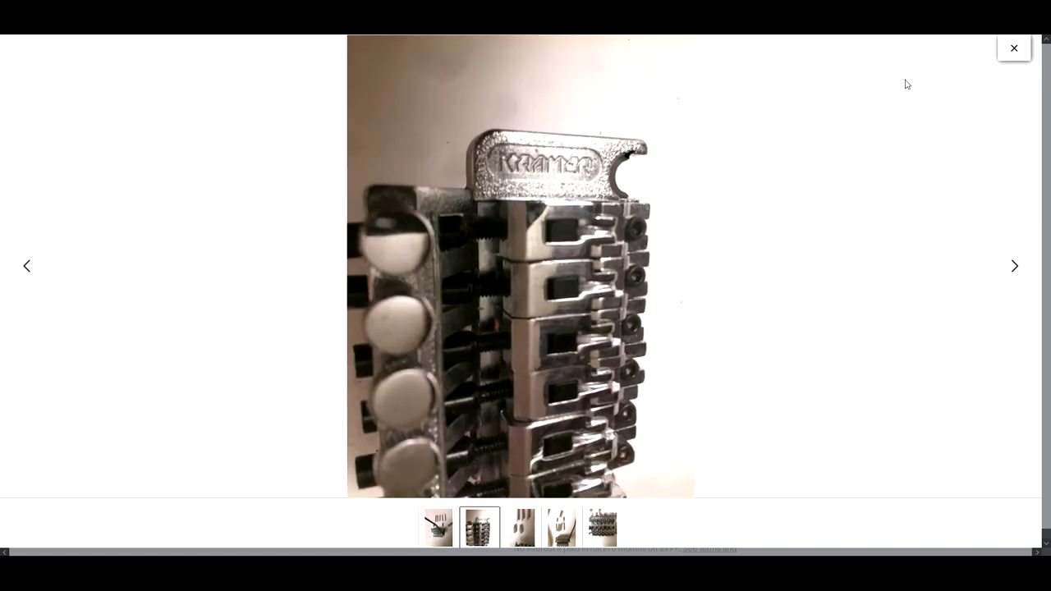
Add the $140 Floyd Rose II bridge to the cart and dismiss the confirmation.
left_click(1013, 48)
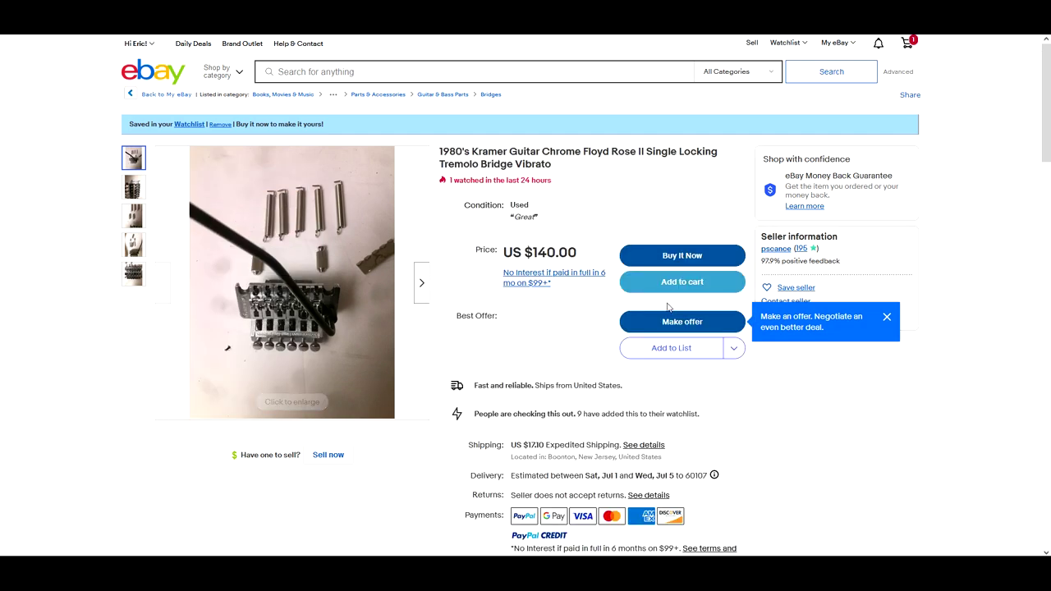
left_click(682, 282)
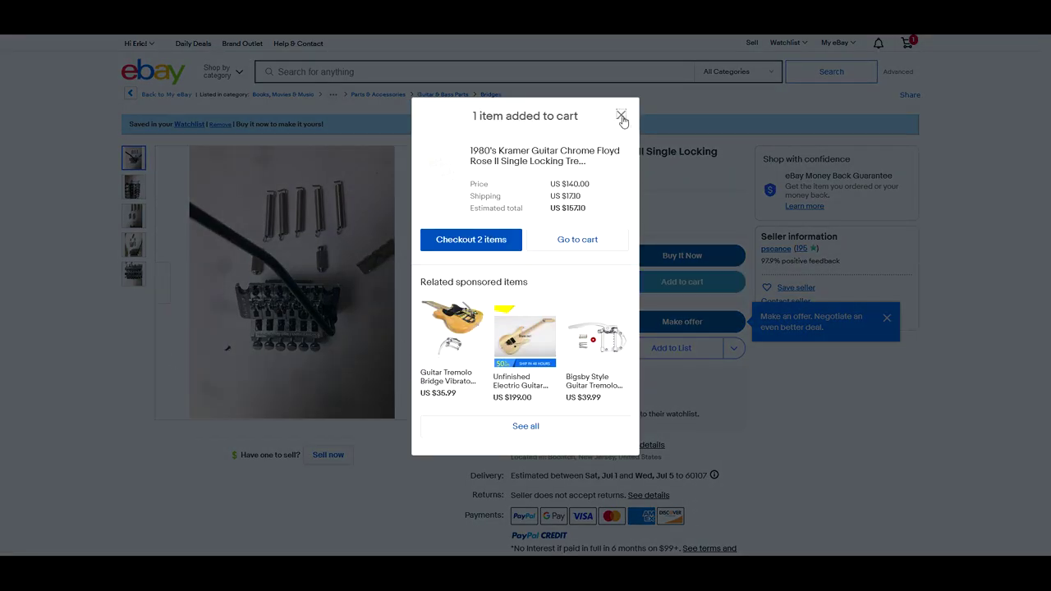
left_click(621, 115)
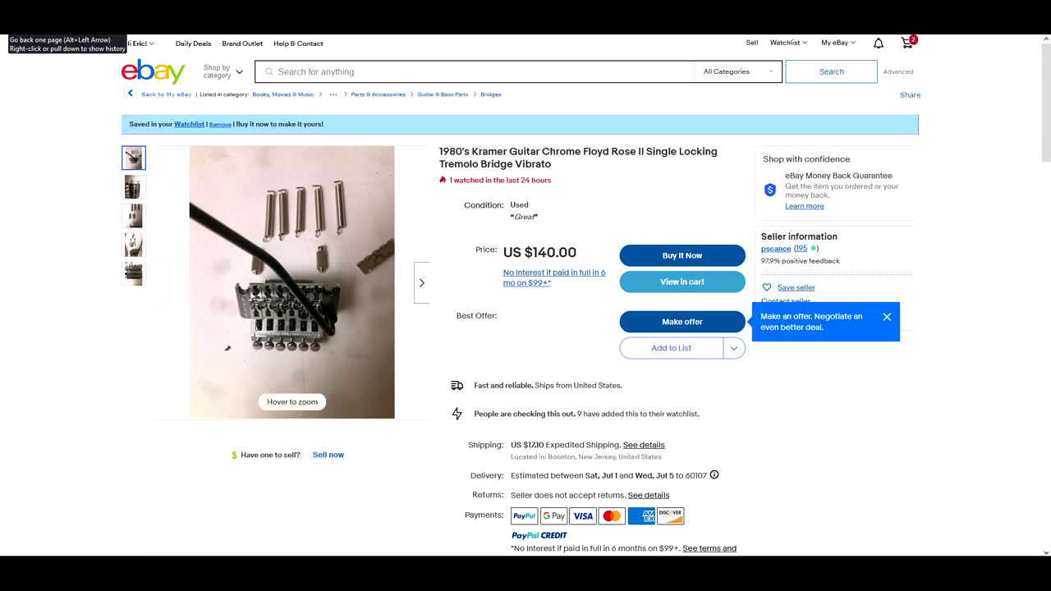
Go back from the bridge listing to the 87-item watchlist.
key("alt+Left")
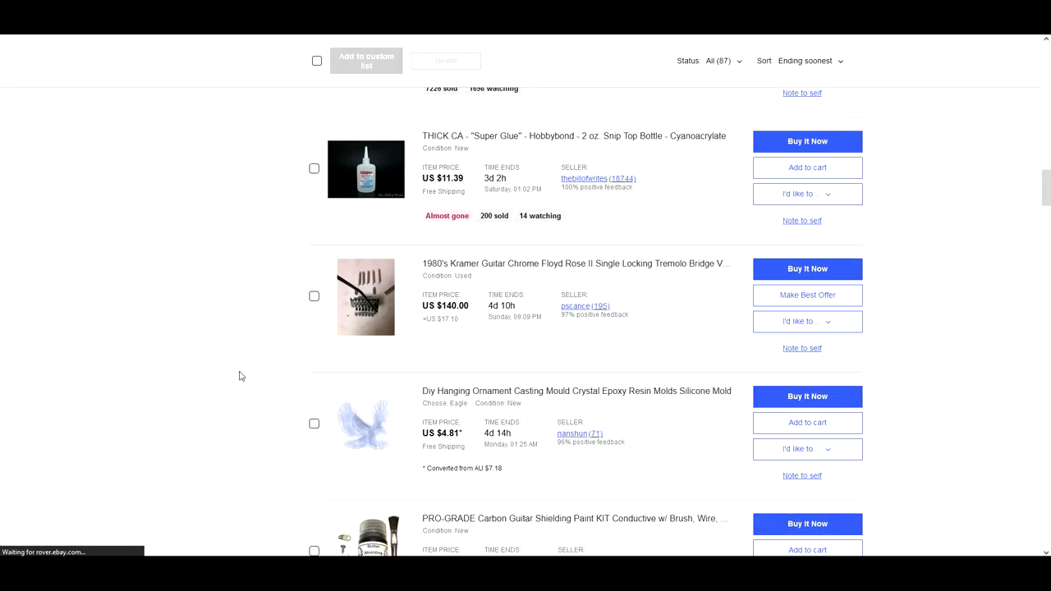
scroll(265, 424, "down", 3)
scroll(265, 425, "down", 3)
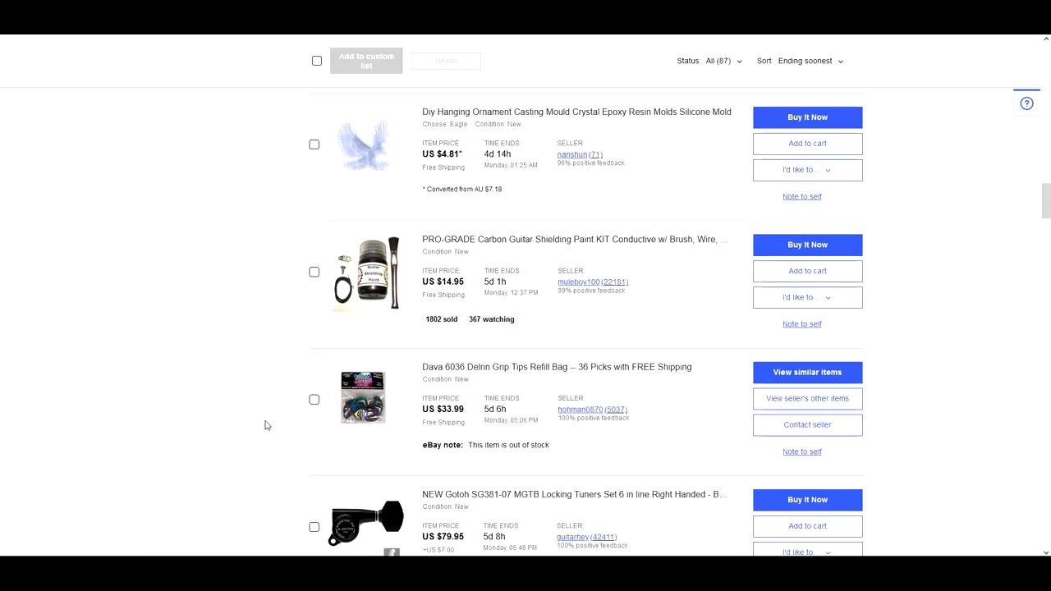
scroll(265, 425, "down", 3)
scroll(265, 424, "down", 3)
scroll(265, 425, "down", 3)
scroll(265, 425, "down", 3)
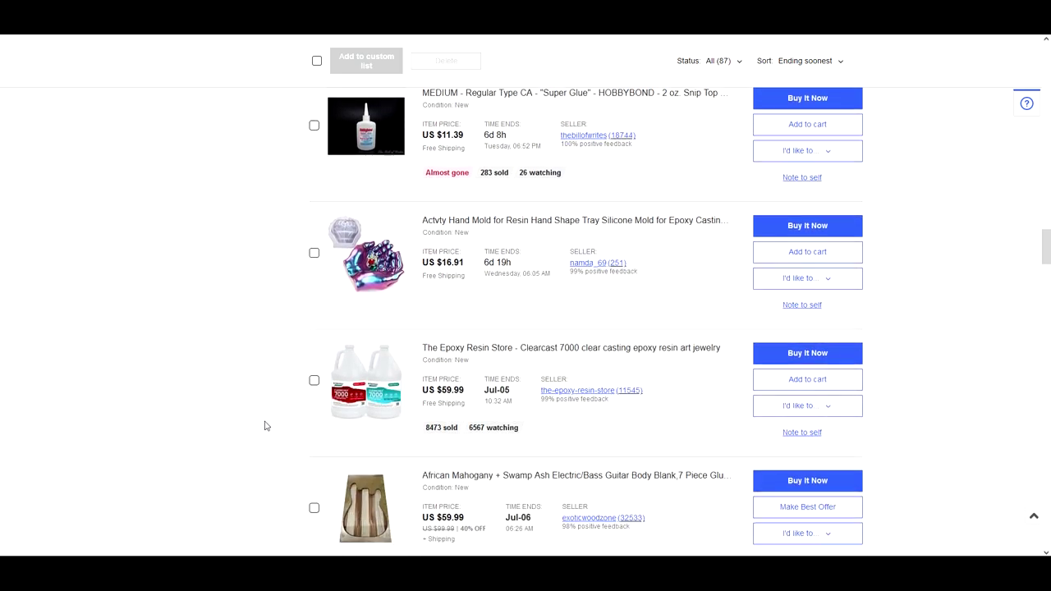
scroll(265, 424, "down", 3)
scroll(265, 424, "down", 3)
scroll(265, 424, "down", 3)
scroll(265, 427, "down", 3)
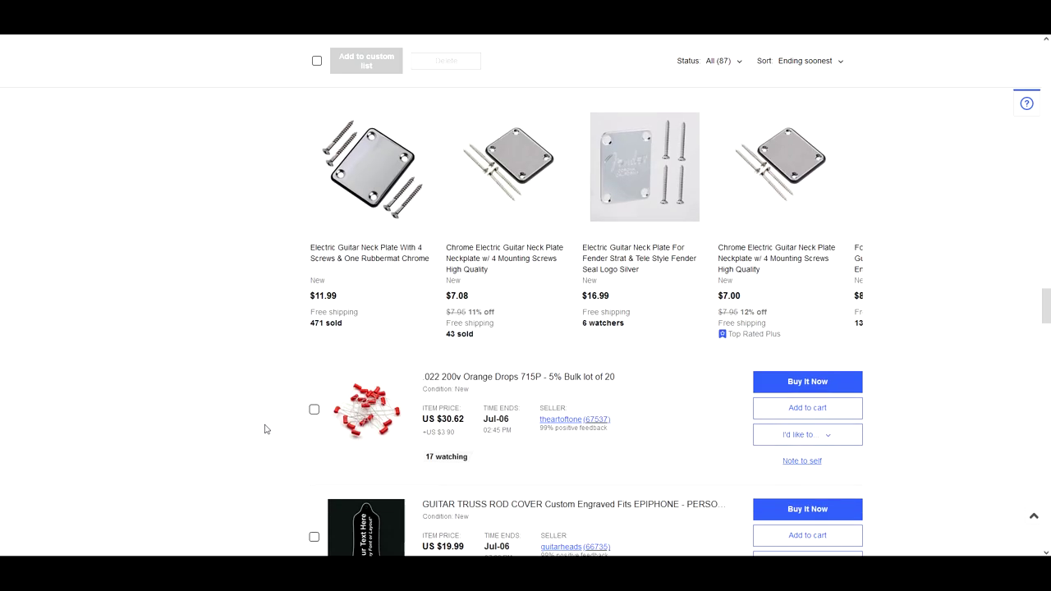
scroll(265, 427, "down", 3)
scroll(265, 427, "down", 3)
scroll(275, 436, "down", 3)
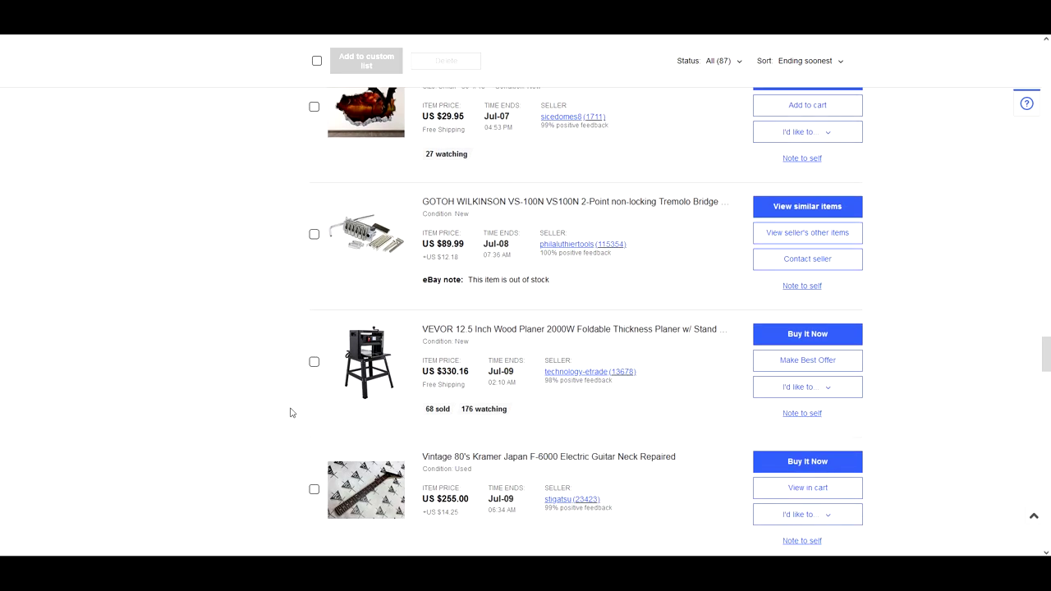
scroll(275, 436, "down", 3)
scroll(277, 437, "down", 2)
scroll(278, 437, "up", 3)
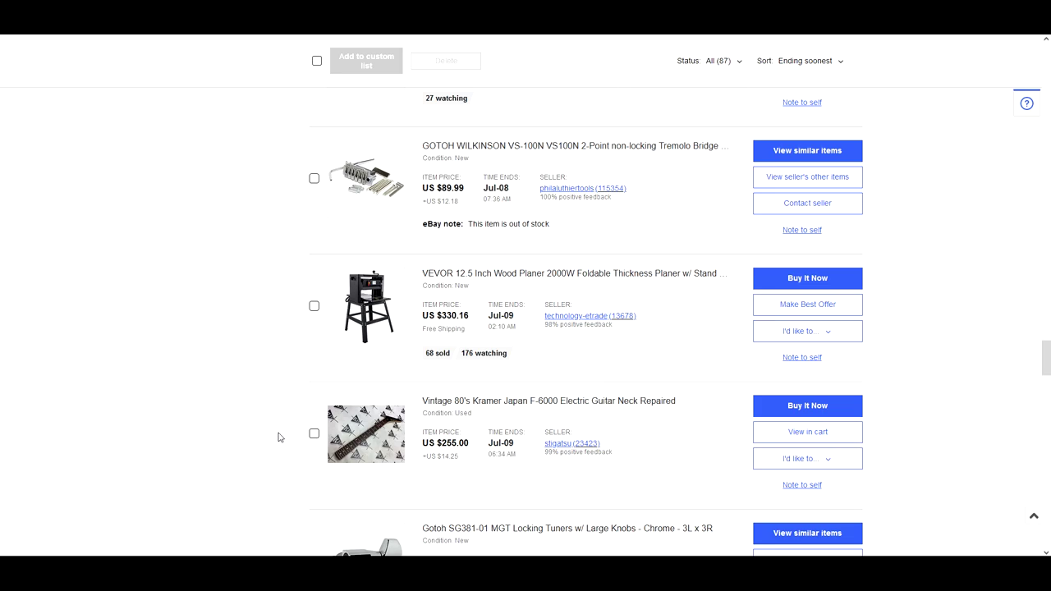
scroll(279, 437, "up", 4)
scroll(278, 437, "up", 4)
scroll(279, 437, "up", 3)
scroll(278, 437, "down", 4)
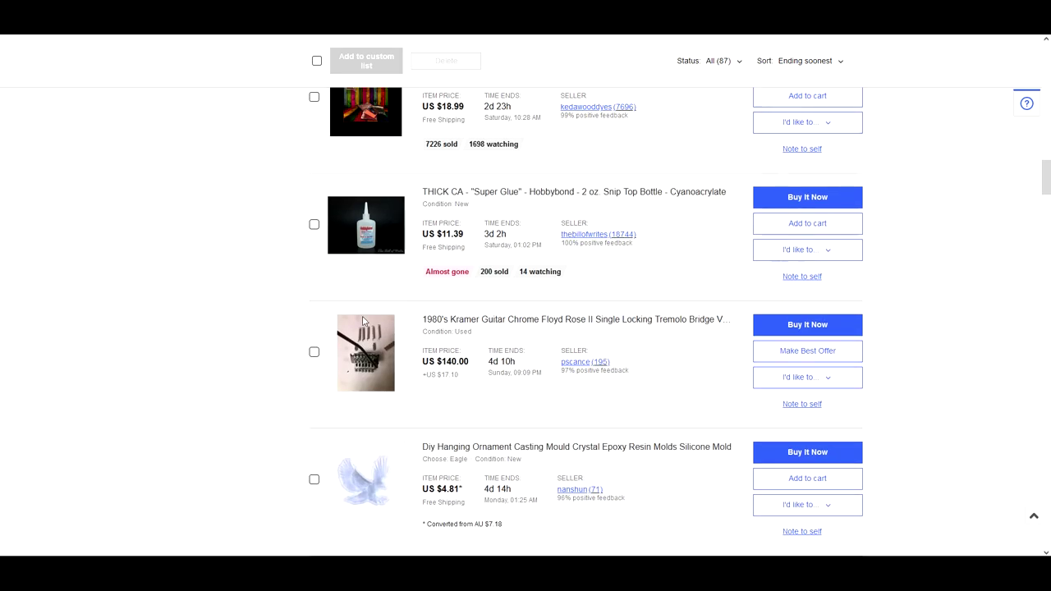
scroll(809, 72, "down", 4)
scroll(808, 73, "down", 4)
scroll(808, 72, "up", 5)
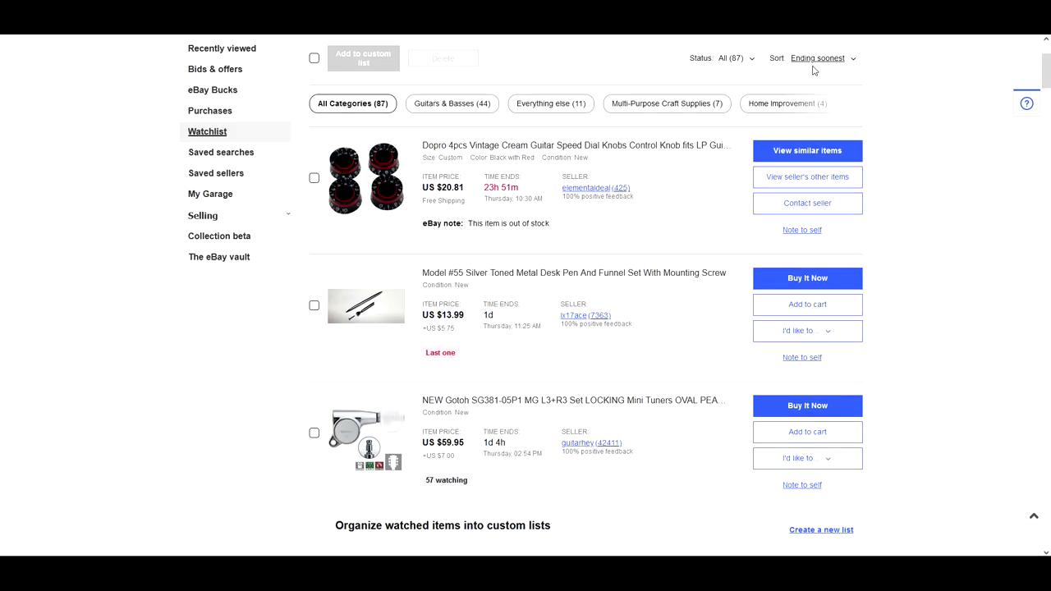
scroll(808, 72, "up", 4)
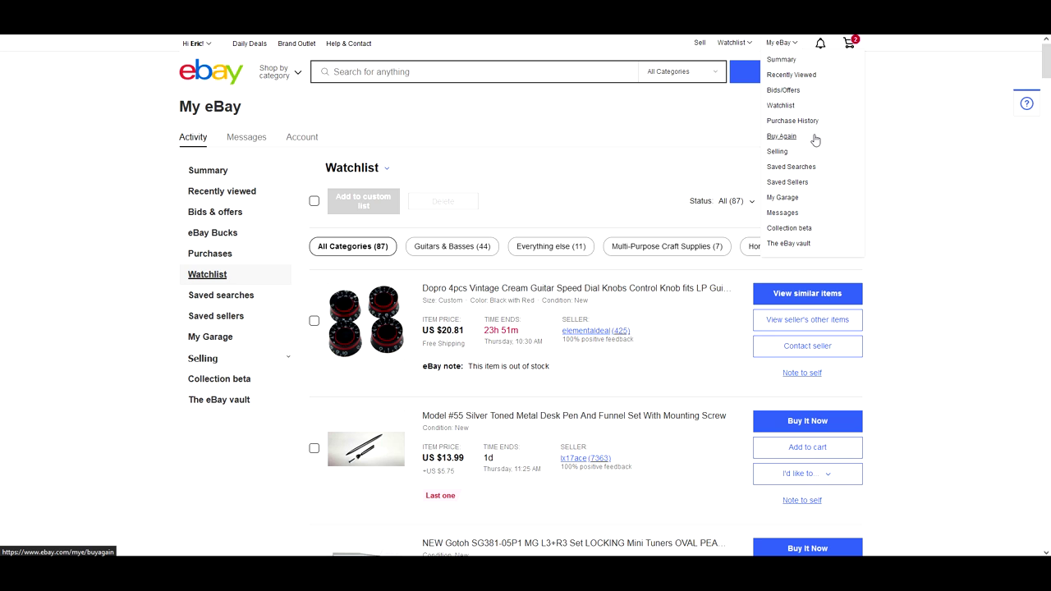
Add the black chrome Kramer Floyd Rose bridge from Bids/Offers to the cart.
left_click(783, 90)
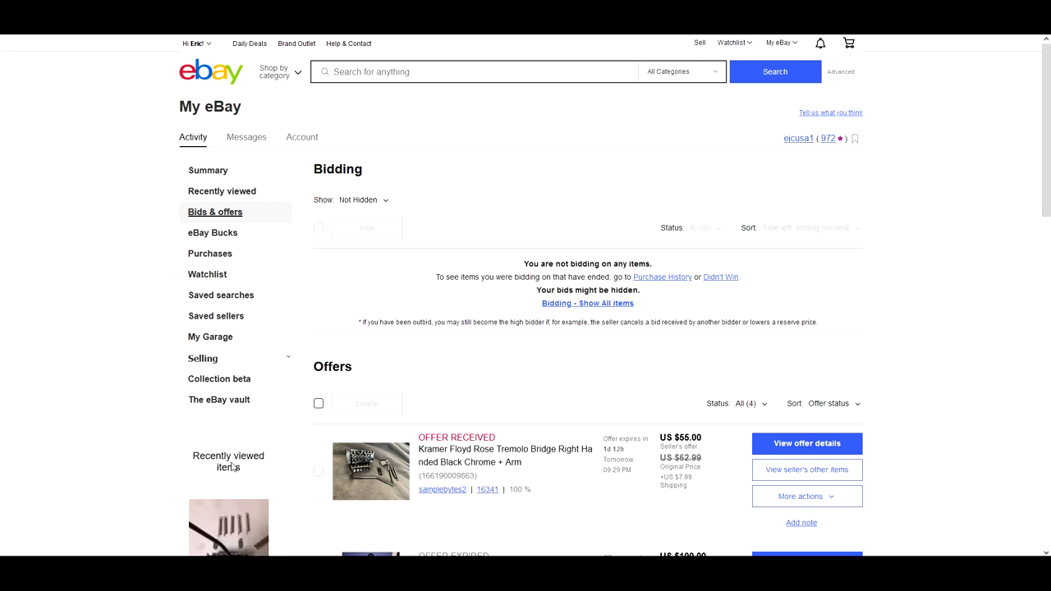
left_click(378, 470)
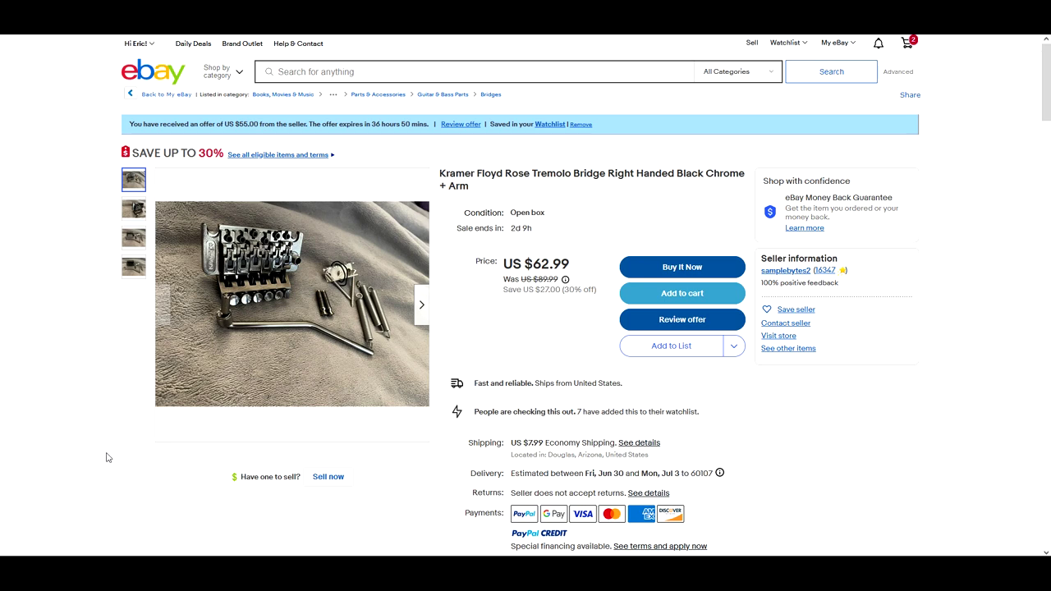
left_click(670, 293)
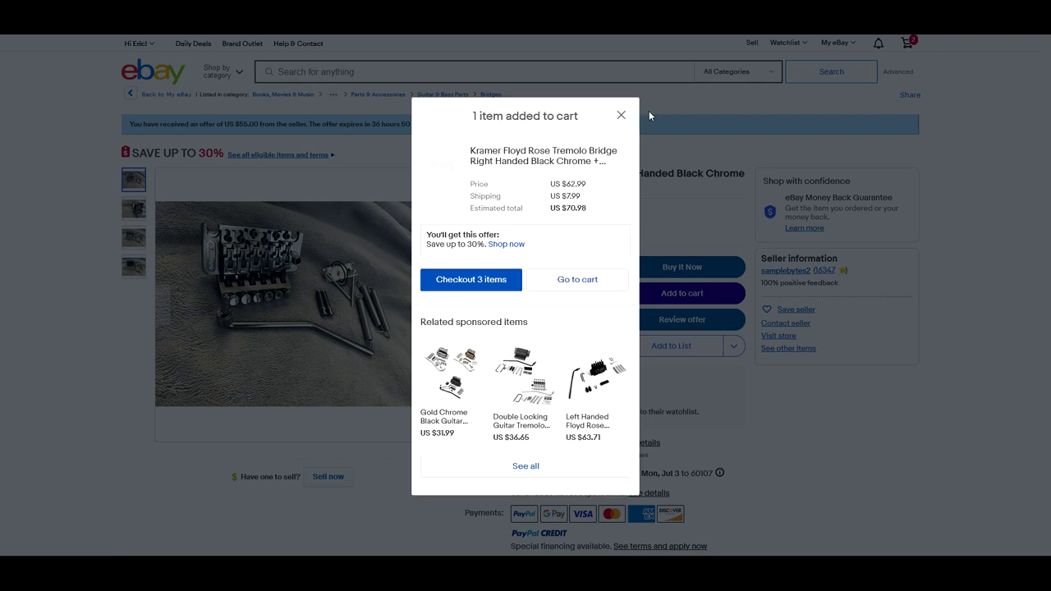
left_click(620, 117)
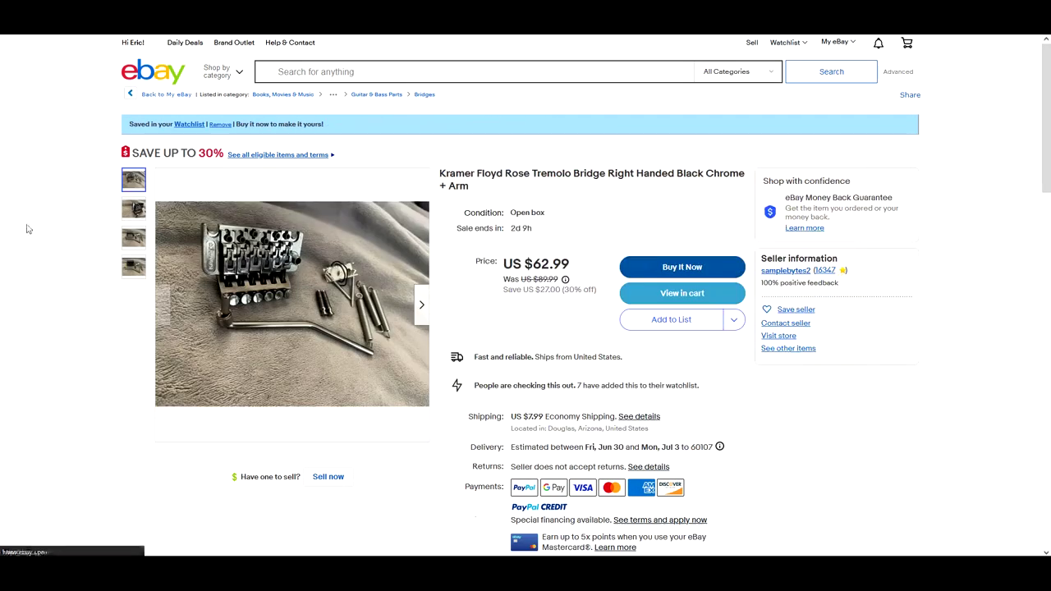
left_click(164, 94)
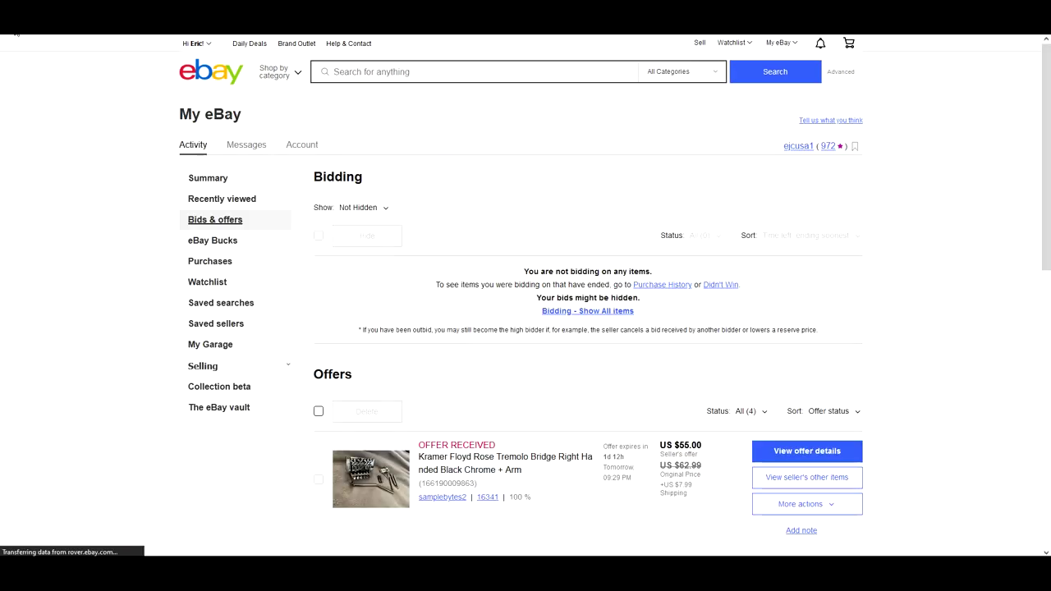
scroll(691, 397, "down", 5)
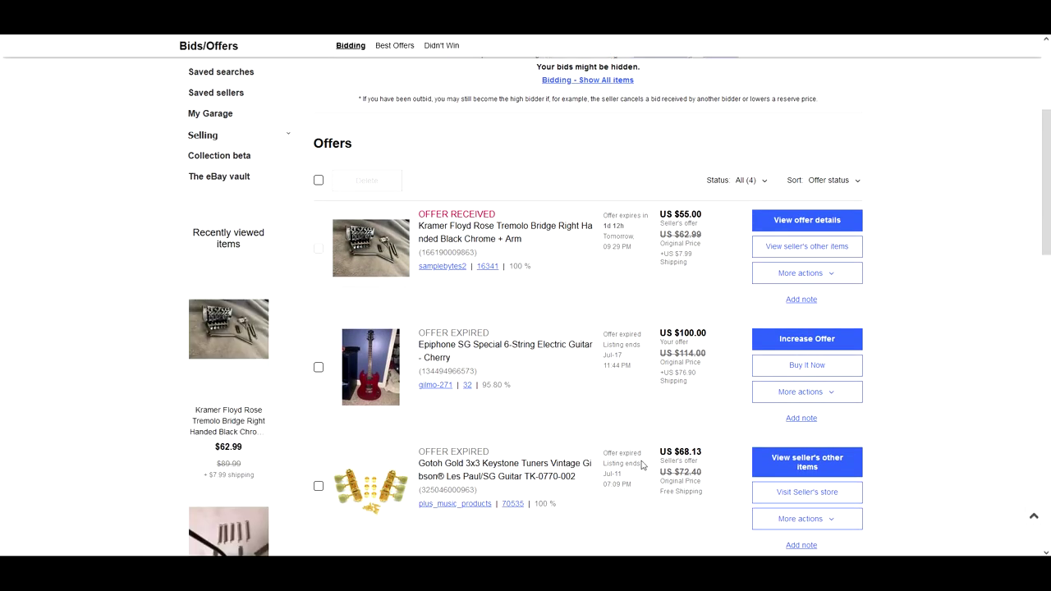
scroll(600, 404, "down", 3)
scroll(600, 403, "down", 2)
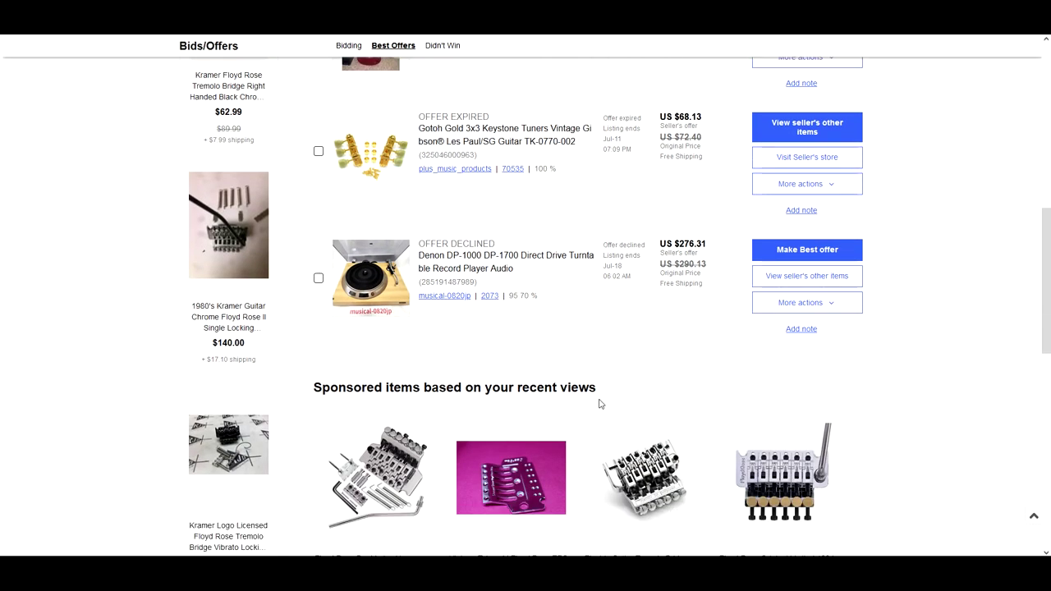
scroll(600, 404, "up", 2)
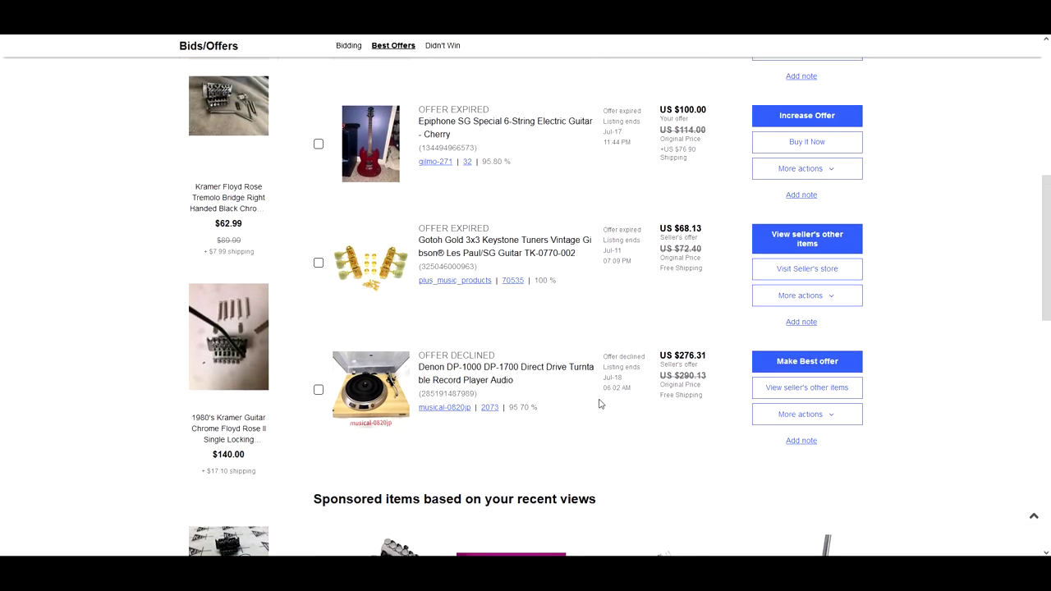
scroll(601, 404, "up", 2)
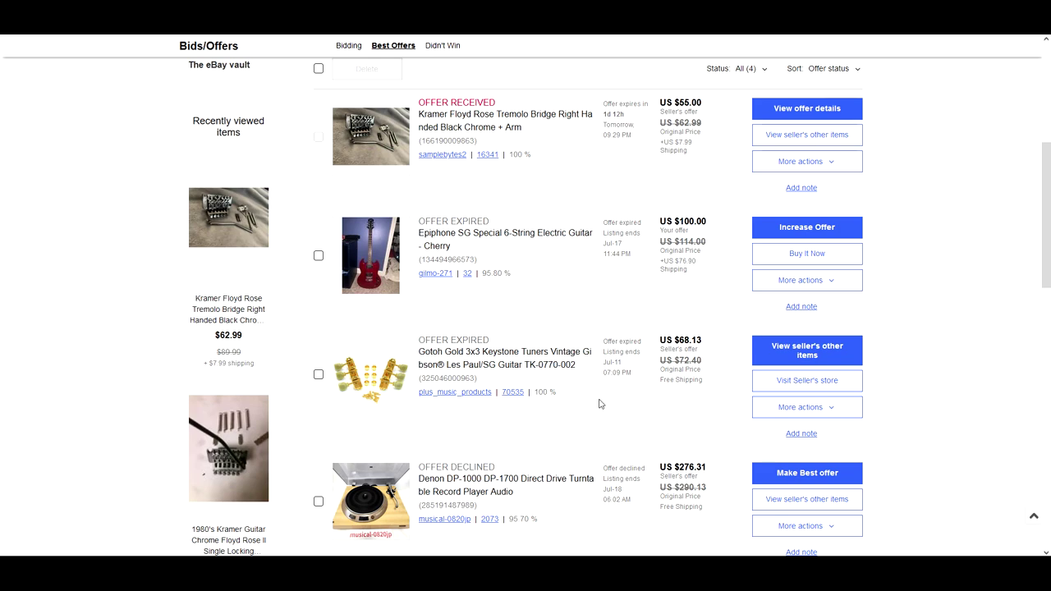
scroll(600, 404, "up", 2)
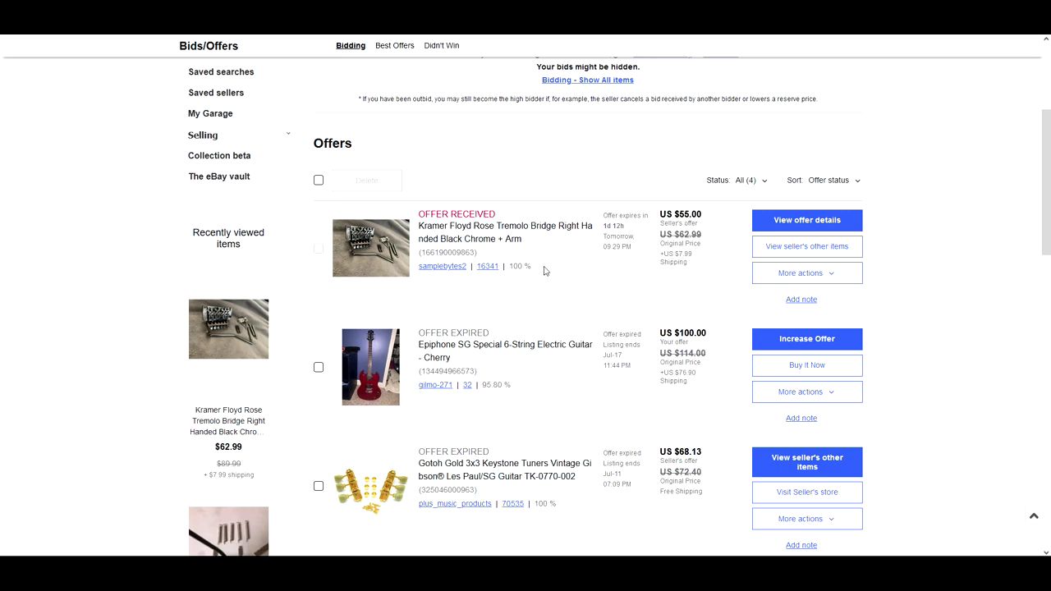
scroll(488, 305, "up", 5)
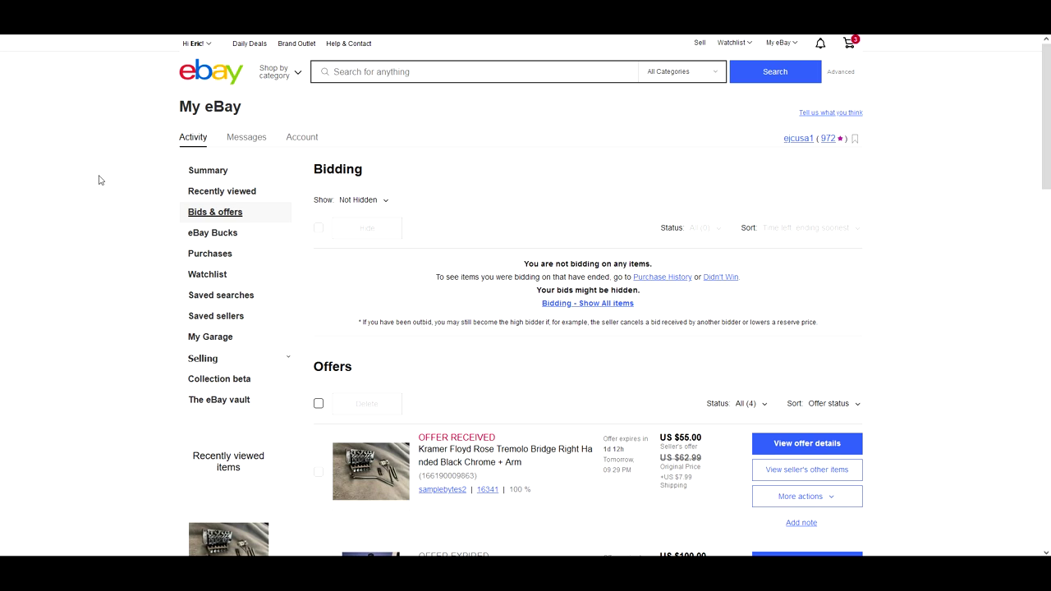
Show the watched-items preview listing Kramer bridges, necks and neck plates.
left_click(732, 42)
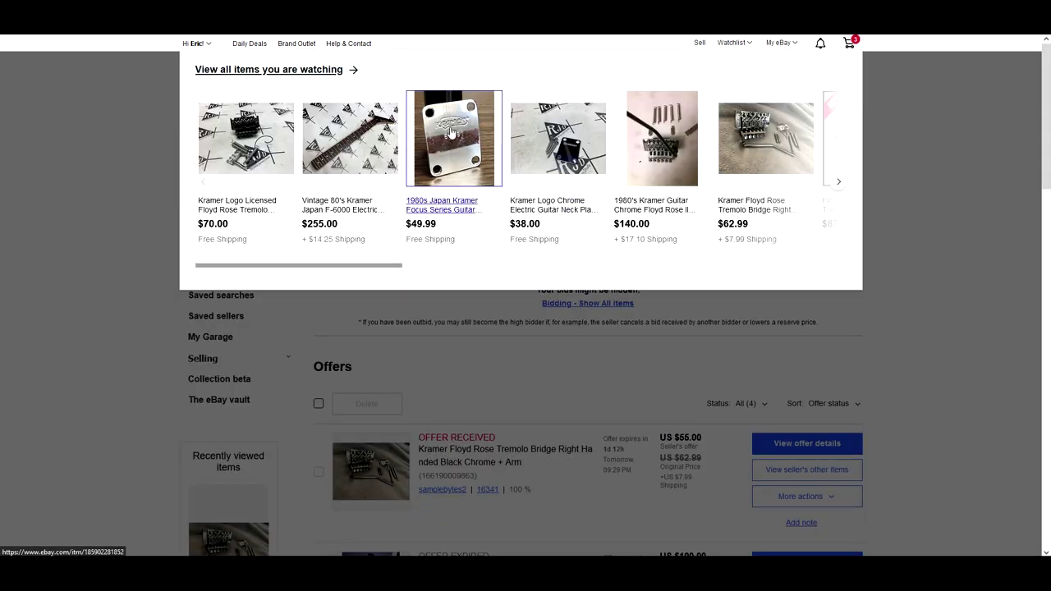
Open the $49.99 1980s Japan Kramer Focus chrome neckplate listing and view its photos.
left_click(451, 133)
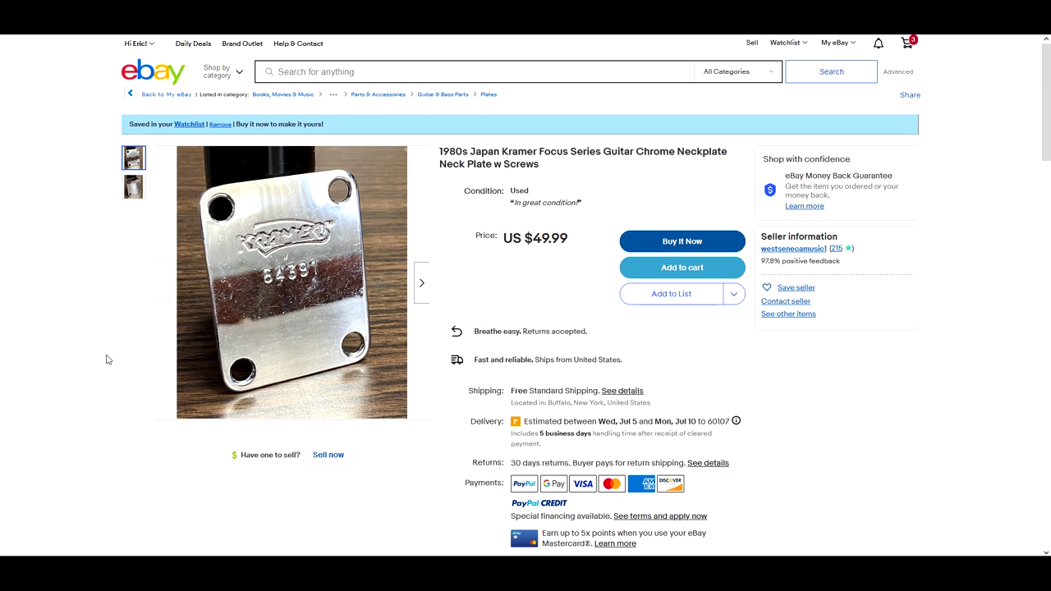
left_click(133, 189)
left_click(132, 160)
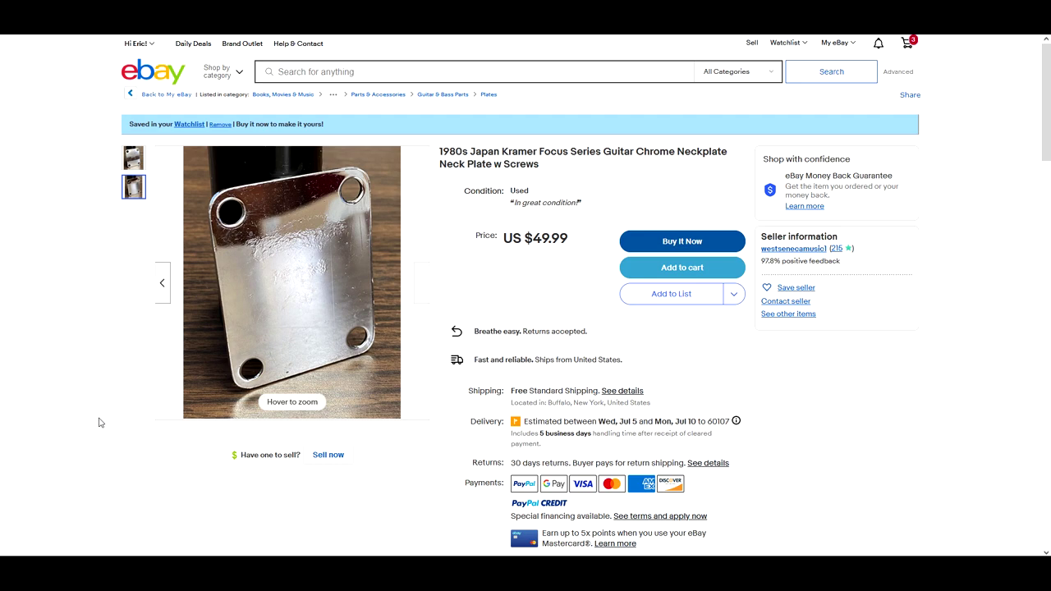
scroll(102, 419, "down", 5)
scroll(102, 444, "down", 2)
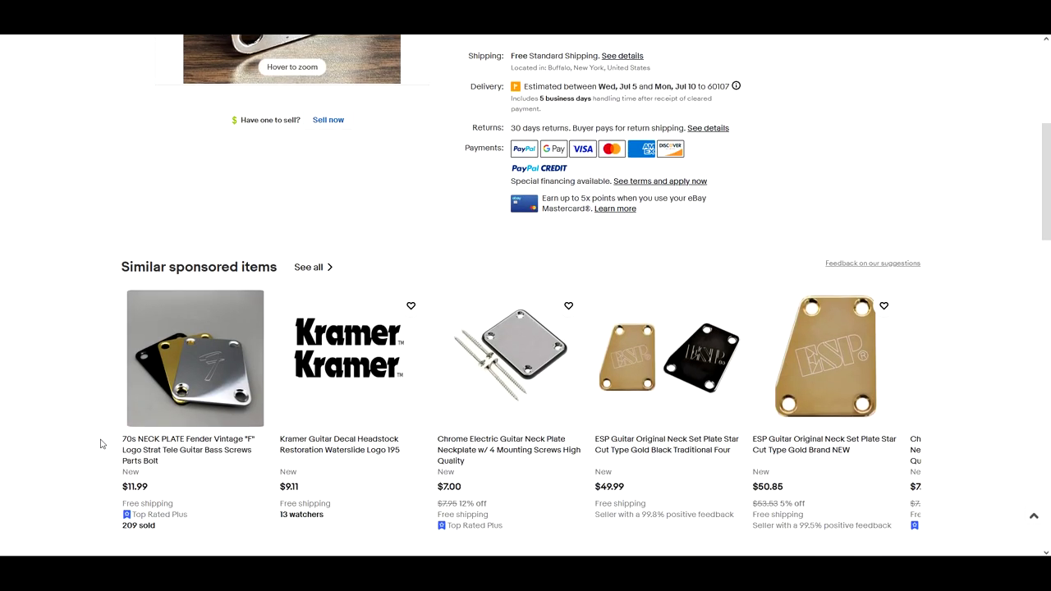
scroll(102, 444, "down", 3)
scroll(96, 451, "down", 2)
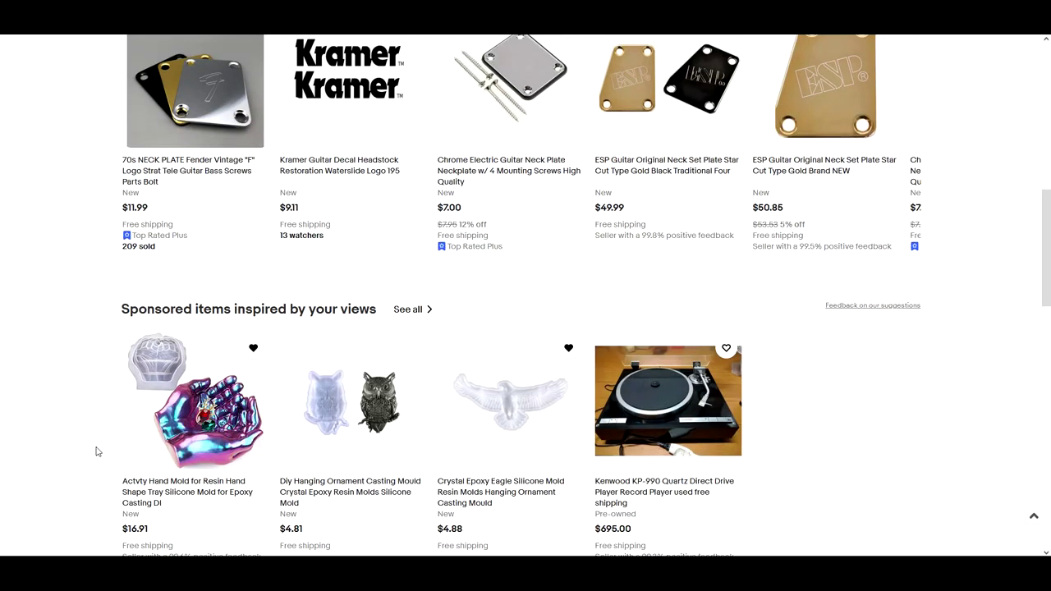
scroll(96, 451, "down", 5)
scroll(96, 450, "down", 4)
scroll(96, 450, "up", 3)
scroll(95, 453, "up", 1)
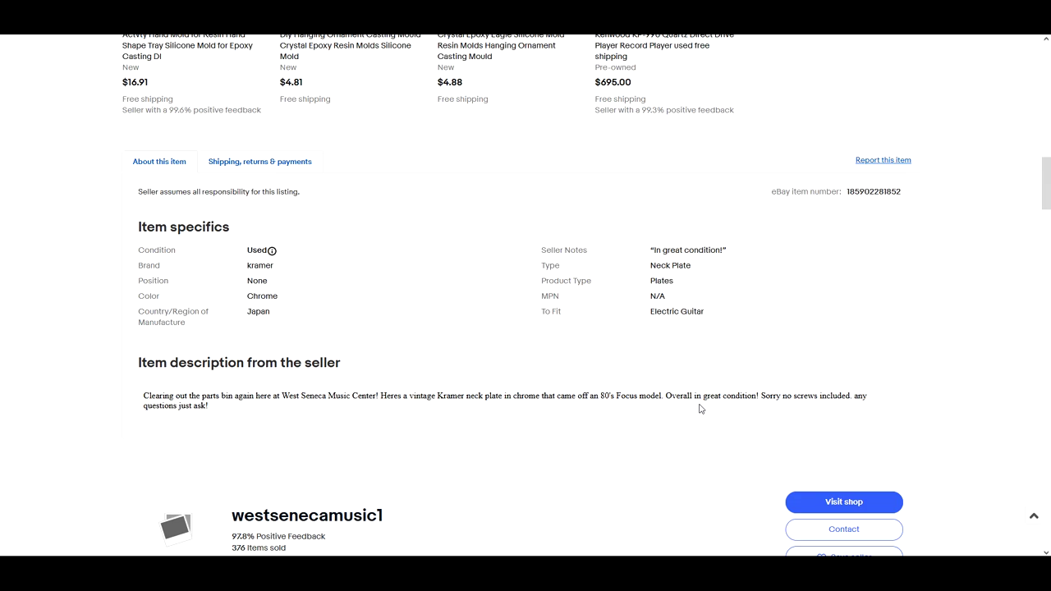
scroll(701, 409, "up", 5)
scroll(701, 409, "up", 5)
scroll(657, 409, "up", 4)
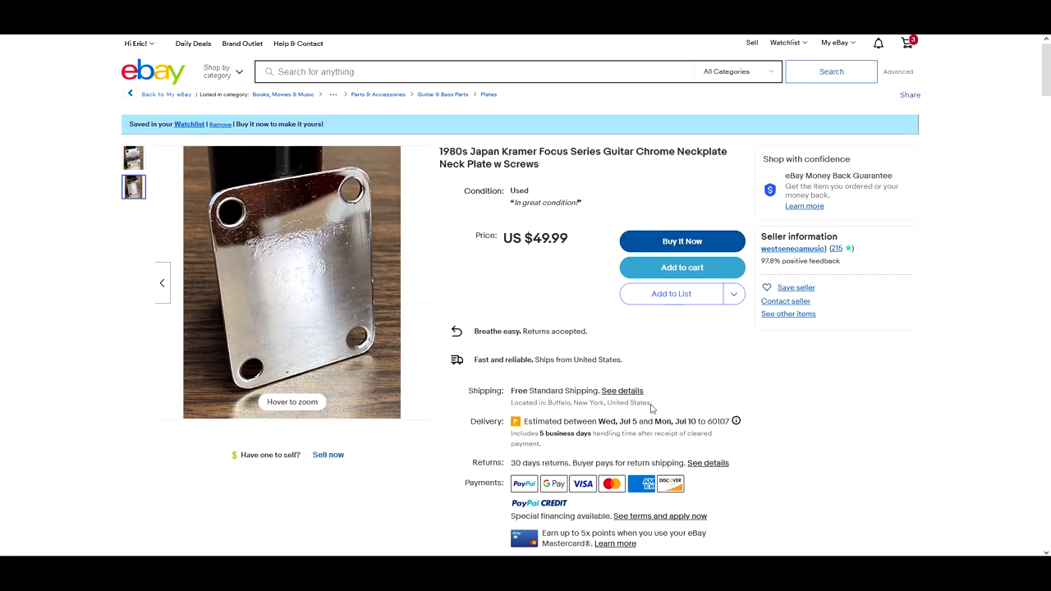
Search eBay for "kramer focuse neck back plate".
left_click(289, 70)
type("kra")
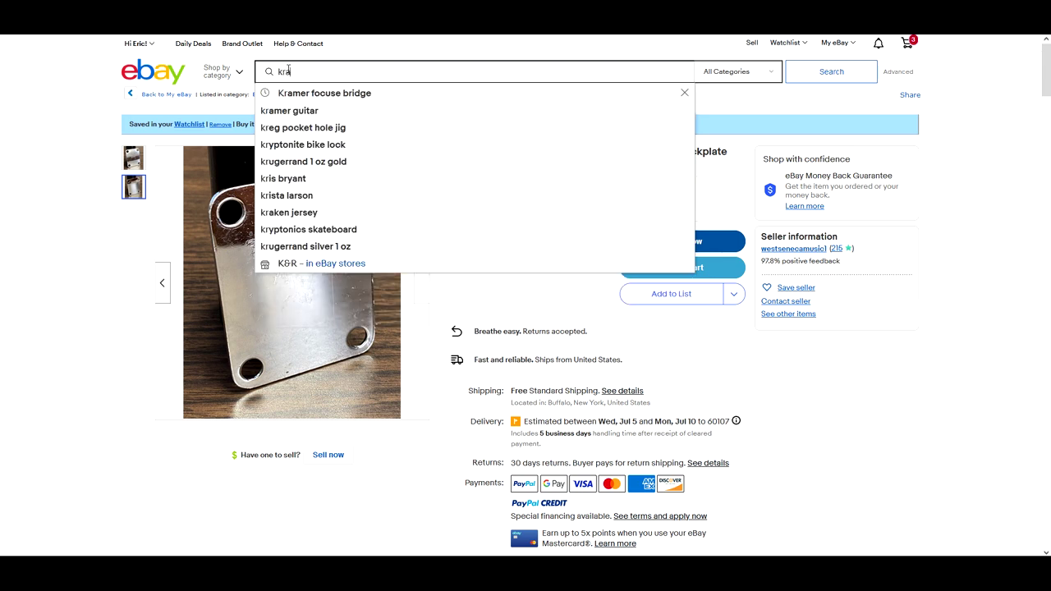
type("mer fo")
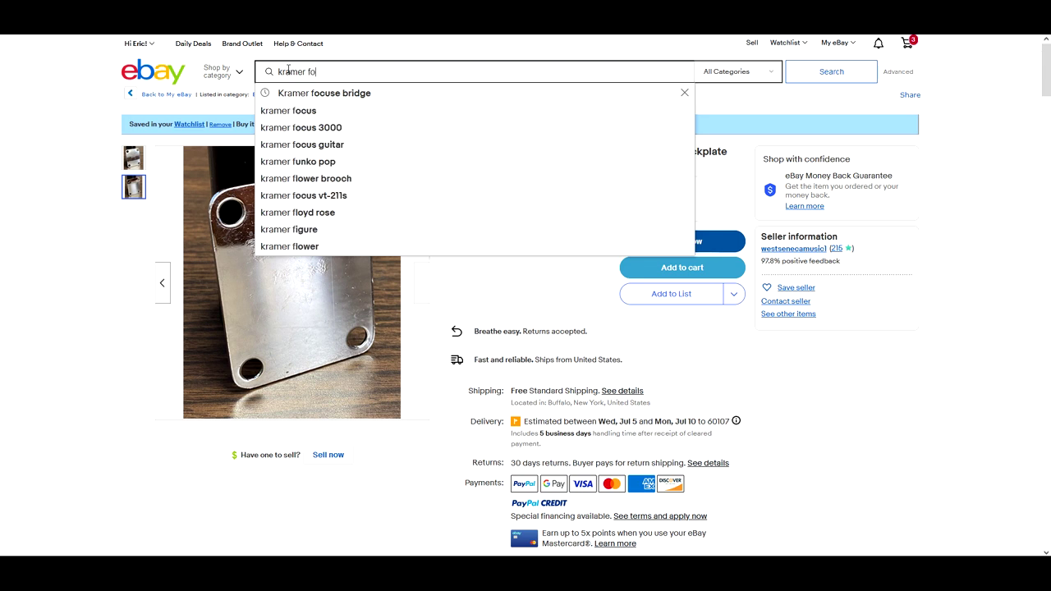
type("cuse ")
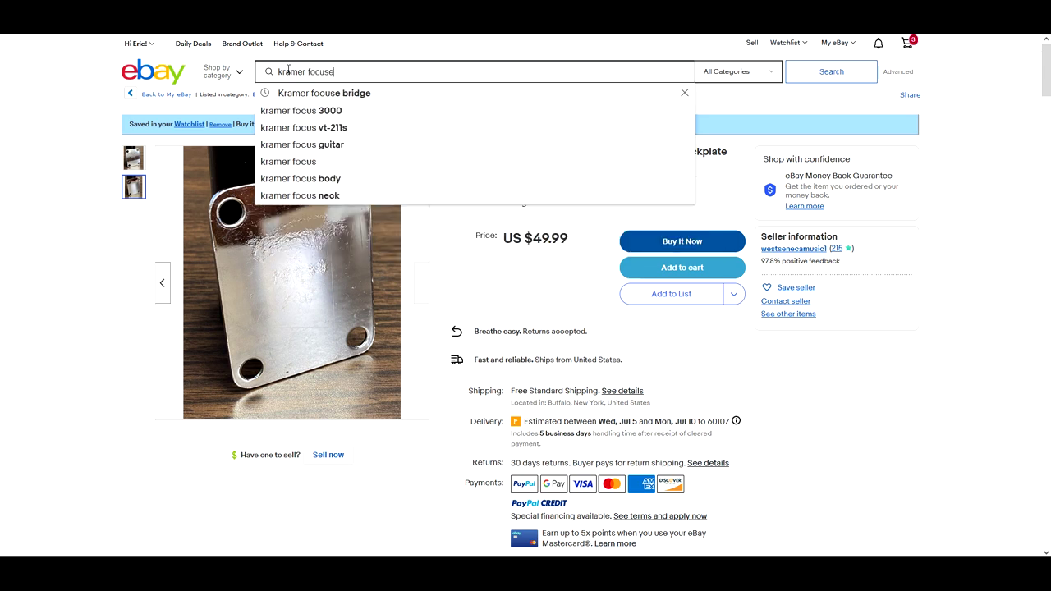
type("ne")
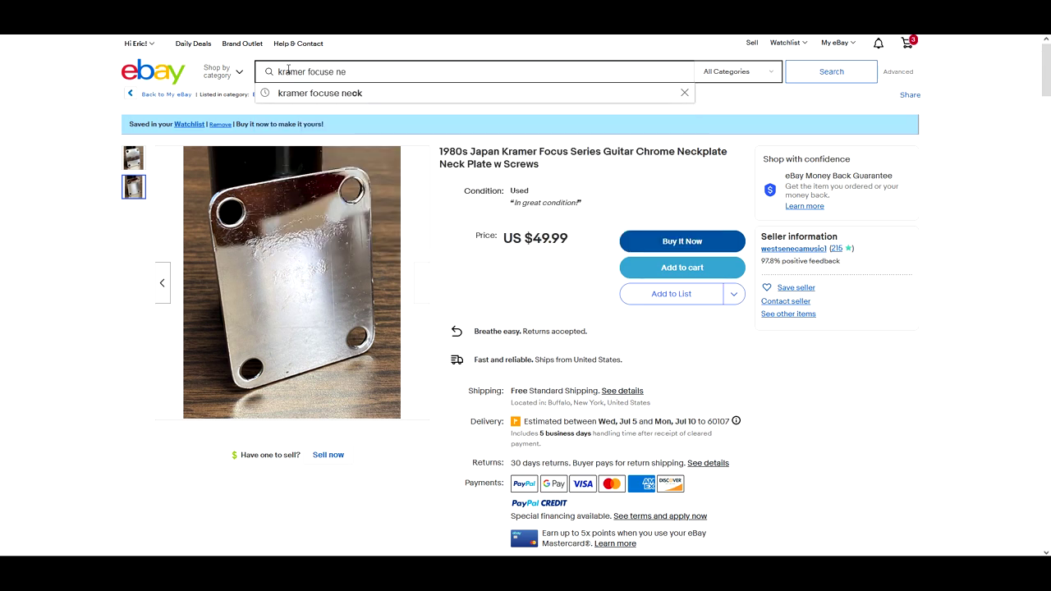
type("ck back")
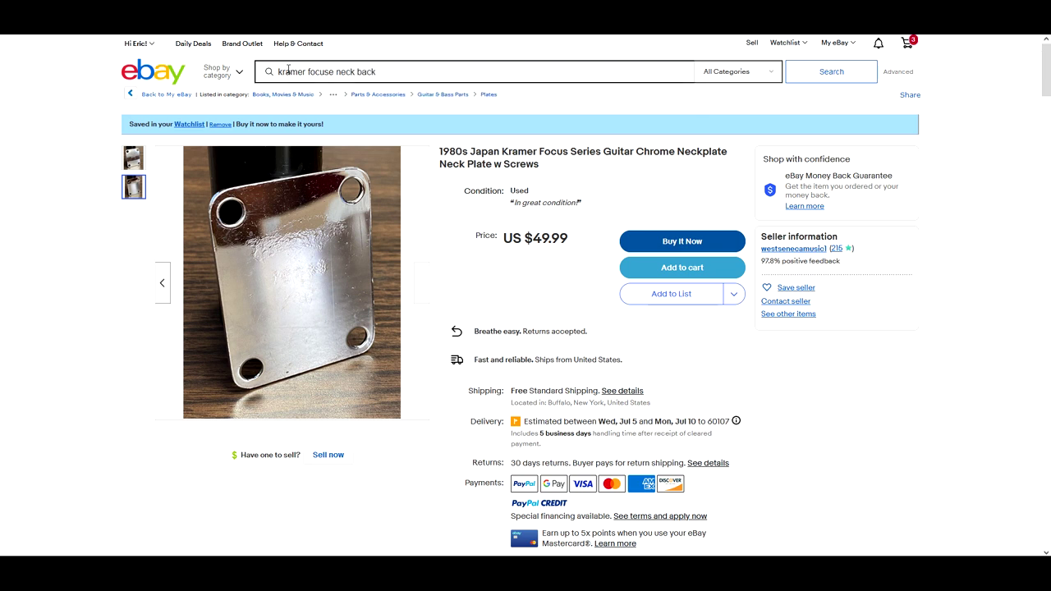
type(" p")
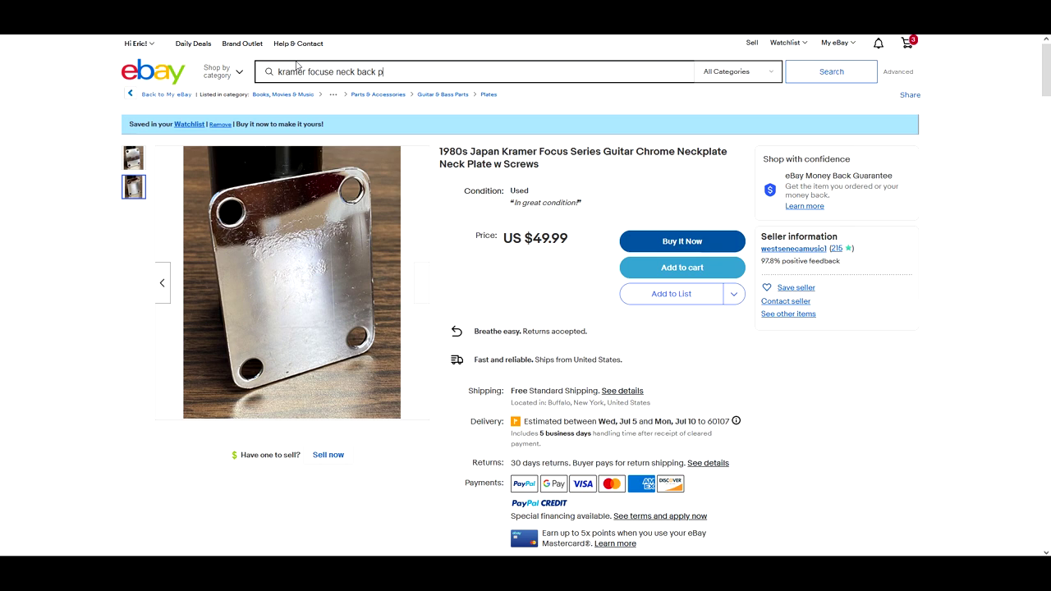
type("late")
key("Return")
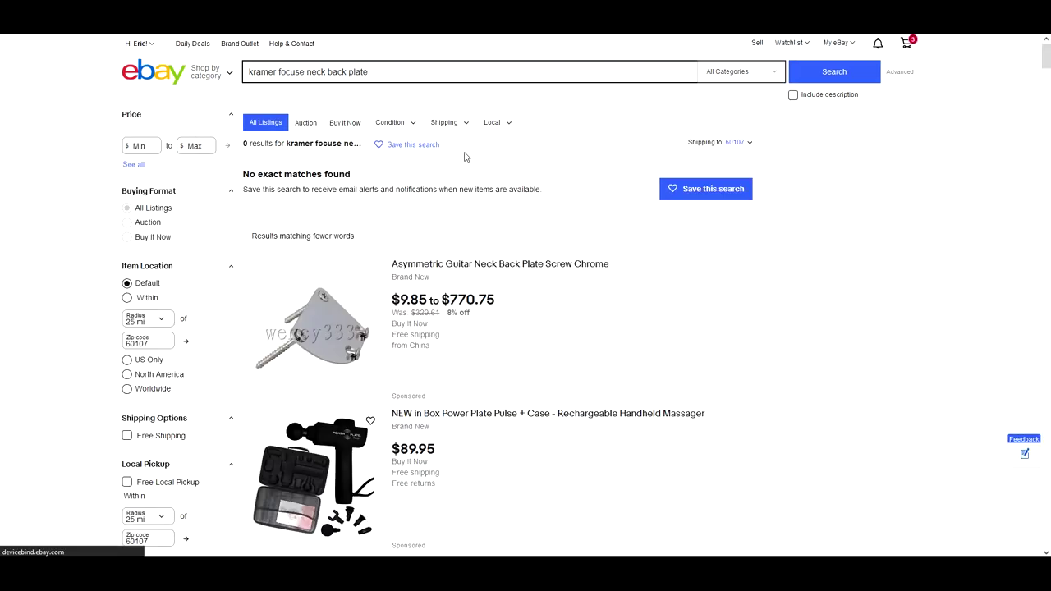
scroll(468, 156, "down", 2)
scroll(492, 189, "down", 1)
scroll(528, 230, "down", 5)
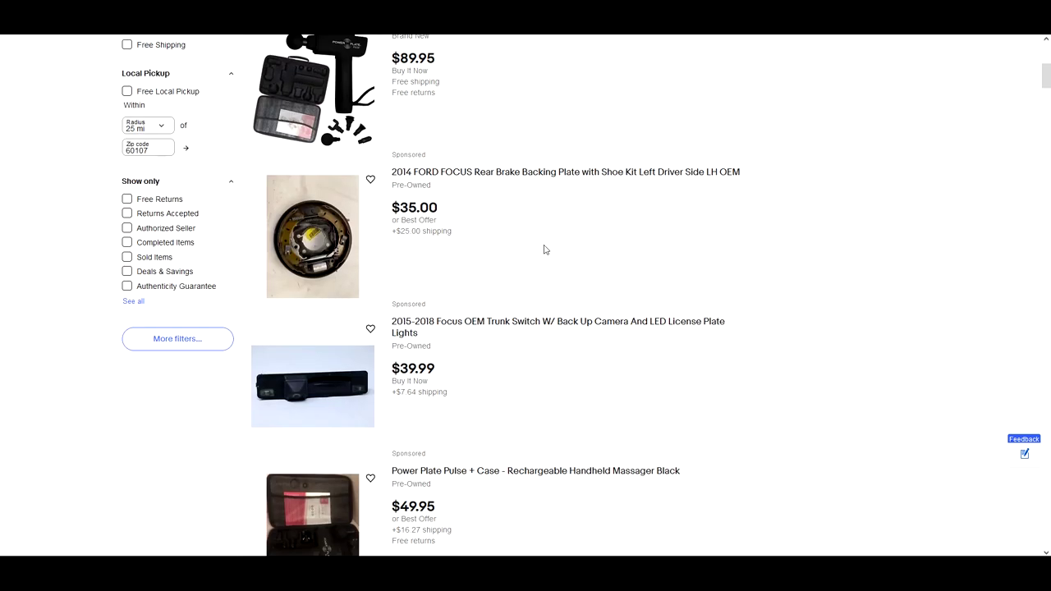
scroll(542, 246, "down", 4)
scroll(542, 247, "down", 4)
scroll(544, 253, "down", 3)
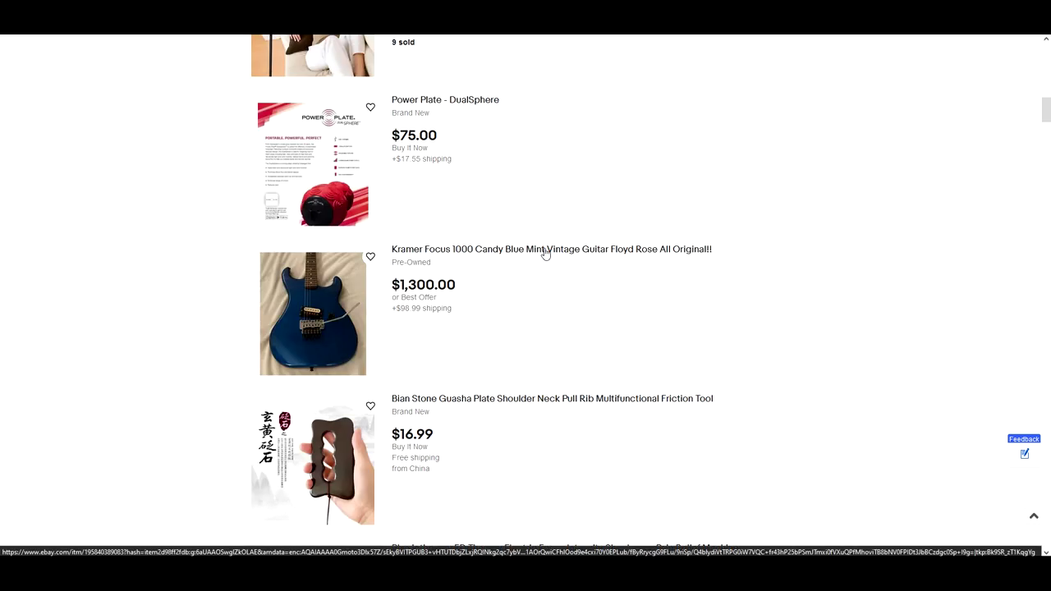
scroll(545, 253, "down", 4)
scroll(545, 253, "down", 2)
scroll(545, 252, "down", 2)
scroll(545, 253, "down", 3)
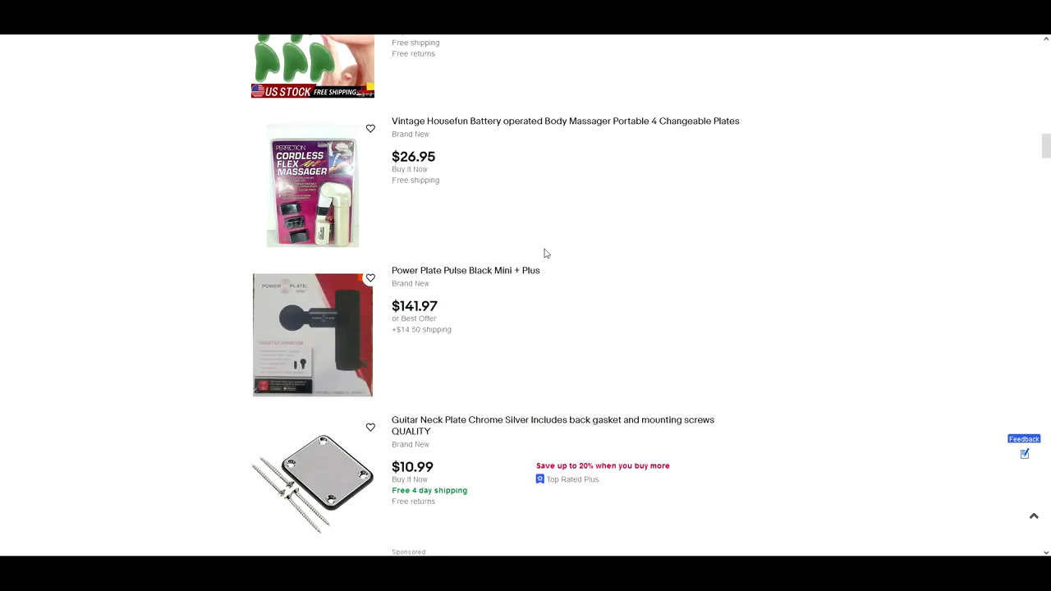
scroll(546, 253, "down", 3)
scroll(545, 255, "down", 3)
scroll(545, 255, "down", 2)
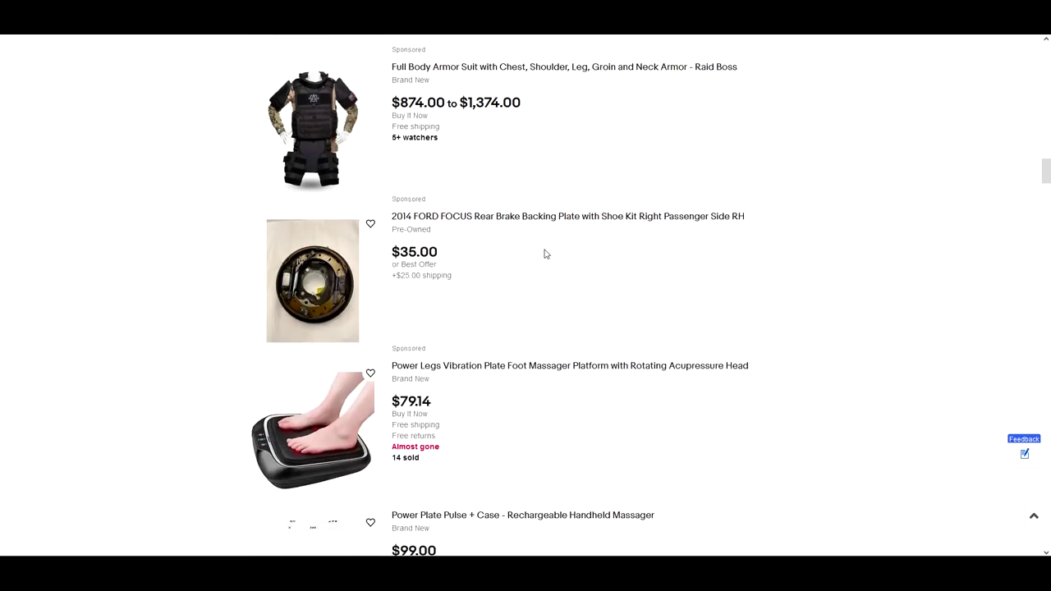
scroll(544, 255, "down", 4)
scroll(544, 255, "down", 2)
scroll(545, 255, "down", 2)
scroll(545, 254, "down", 3)
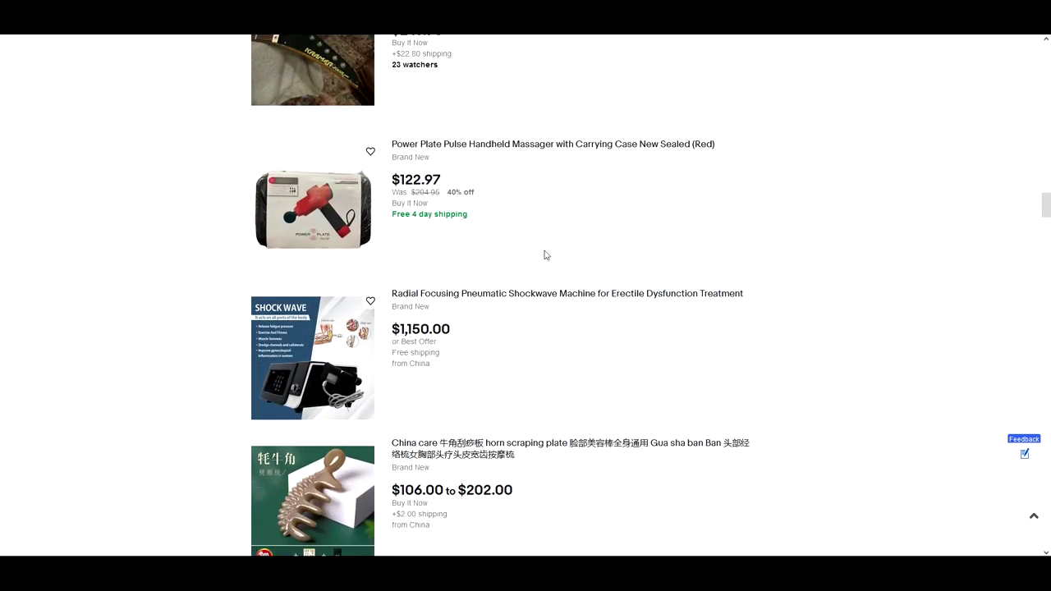
scroll(545, 255, "down", 5)
scroll(545, 255, "up", 7)
scroll(545, 254, "up", 5)
scroll(545, 254, "up", 5)
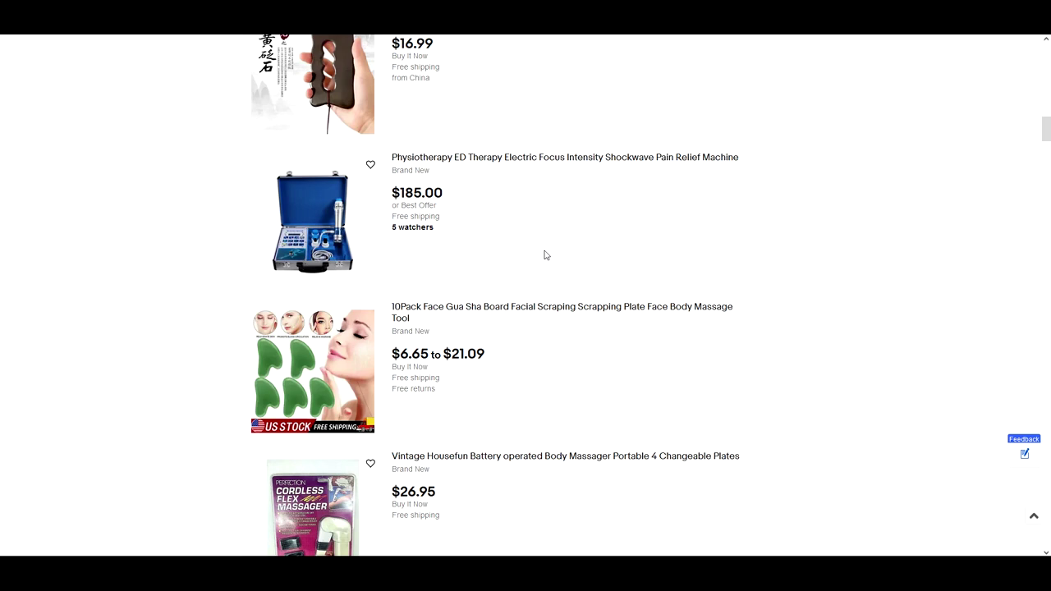
scroll(545, 255, "up", 5)
scroll(545, 255, "up", 5)
scroll(545, 256, "up", 3)
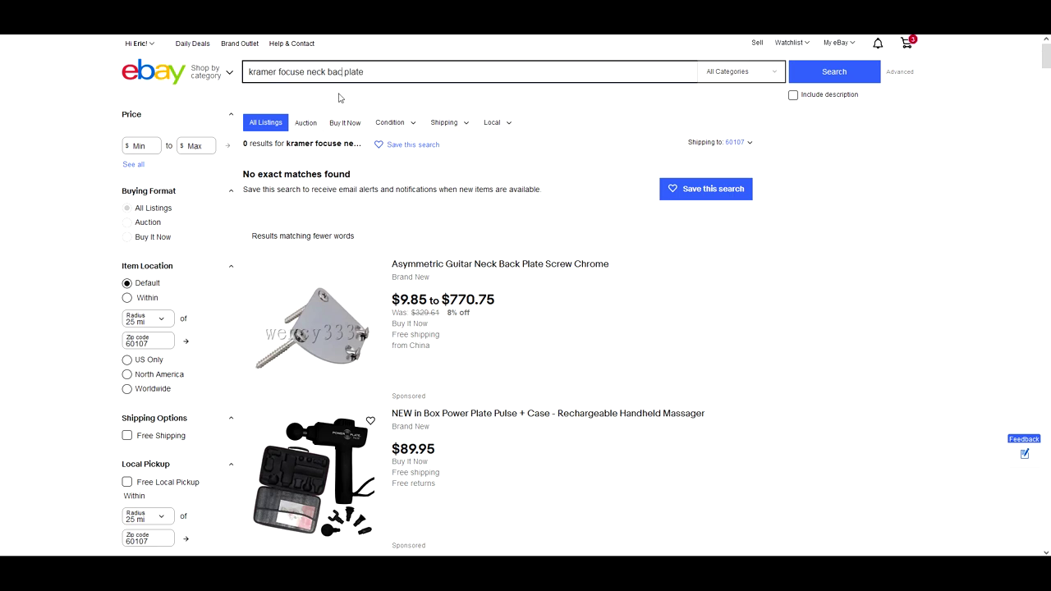
key("BackSpace")
key("BackSpace")
key("BackSpace")
left_click(812, 77)
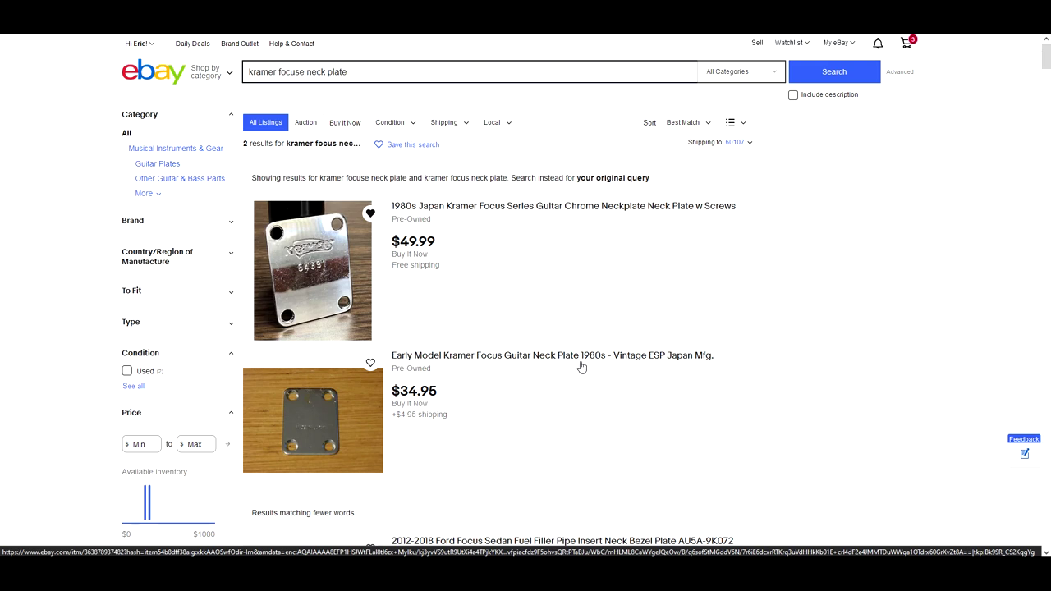
scroll(561, 390, "down", 3)
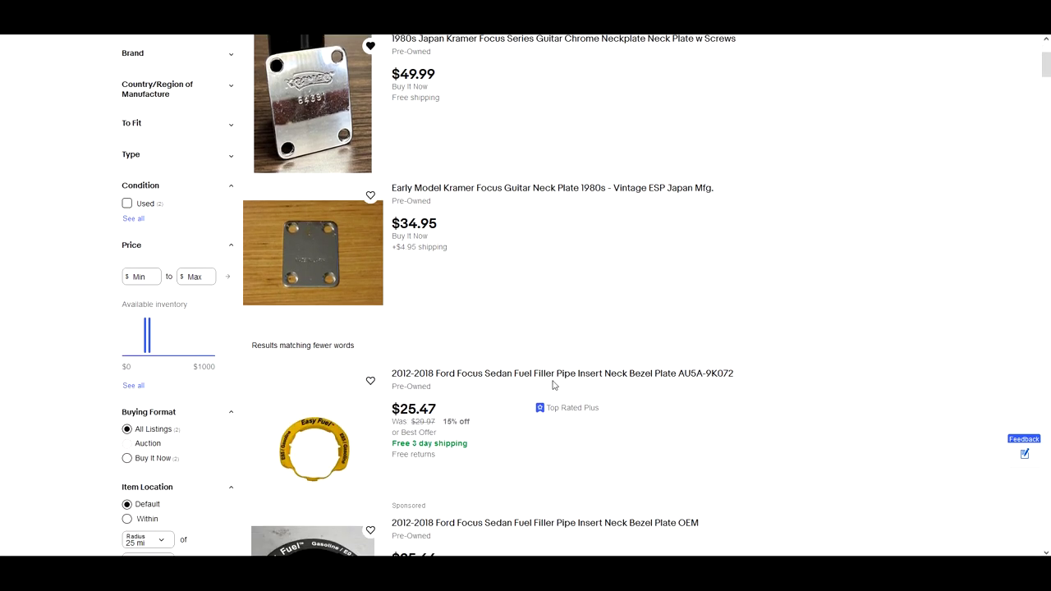
scroll(562, 390, "down", 3)
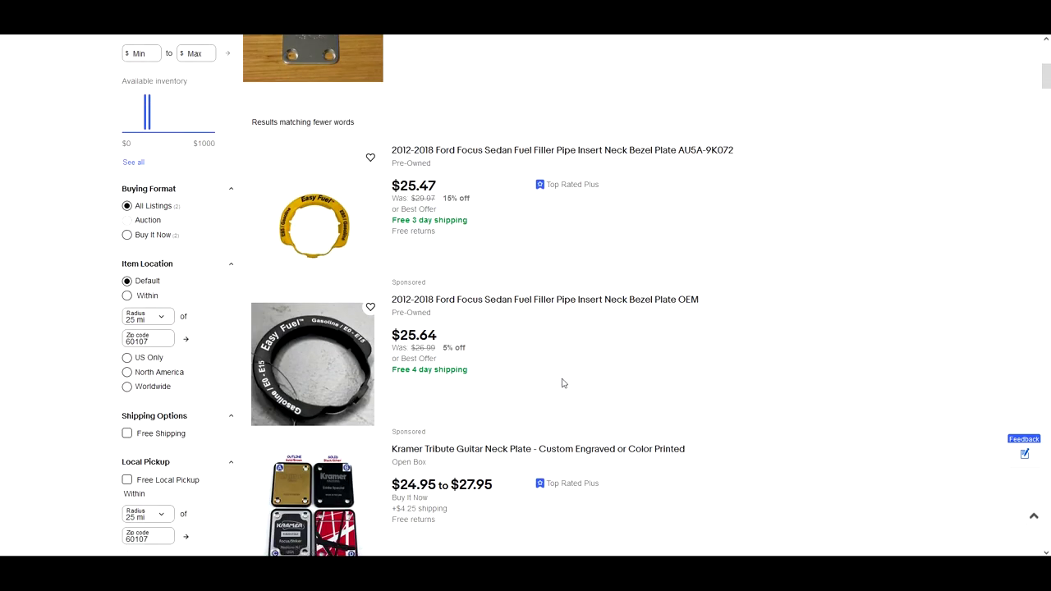
scroll(563, 383, "down", 3)
scroll(563, 383, "down", 2)
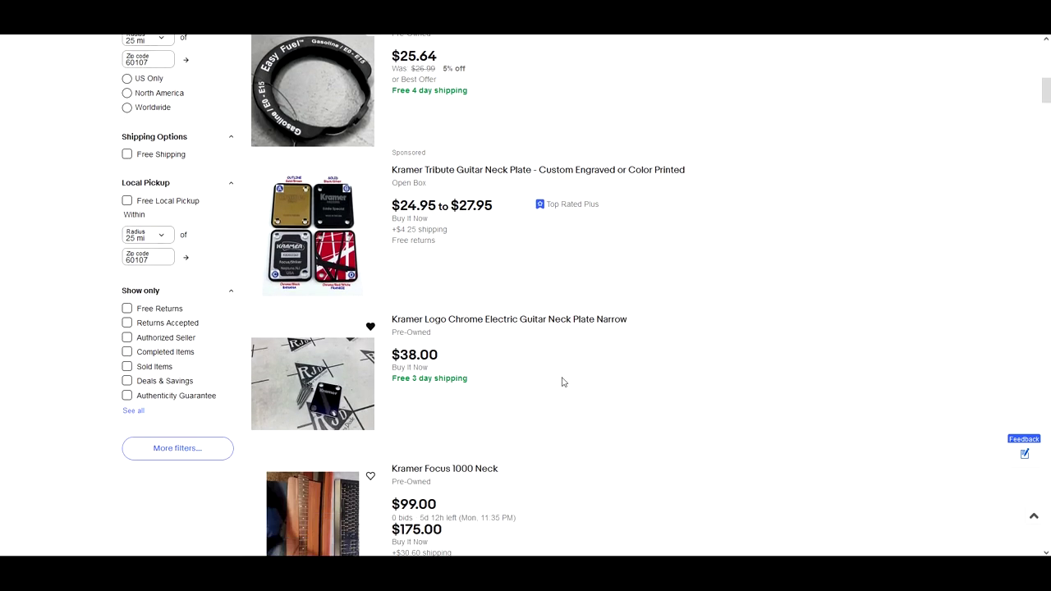
scroll(564, 382, "down", 2)
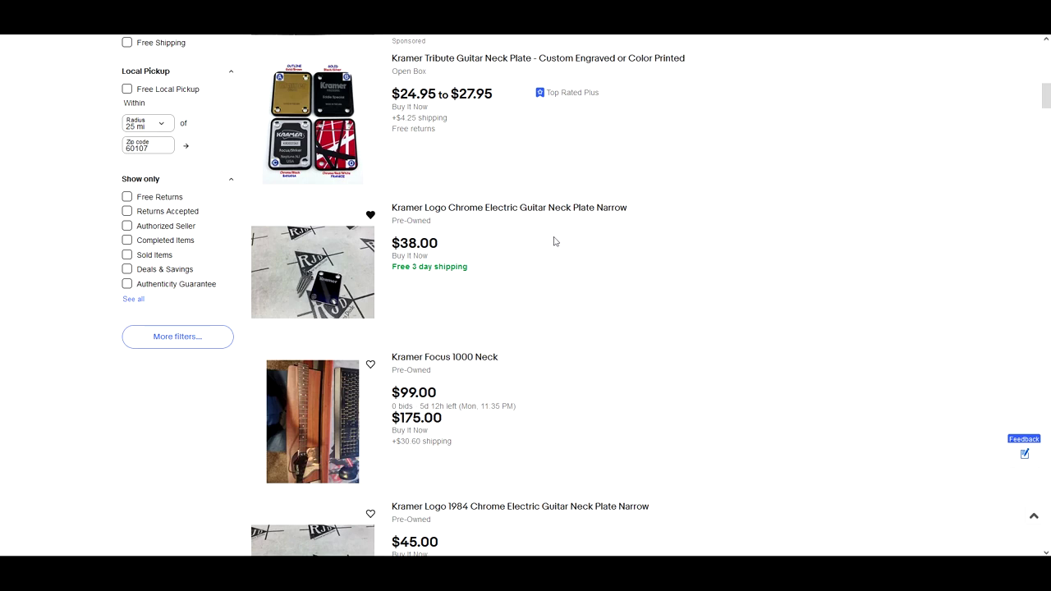
scroll(509, 252, "down", 4)
scroll(509, 252, "down", 3)
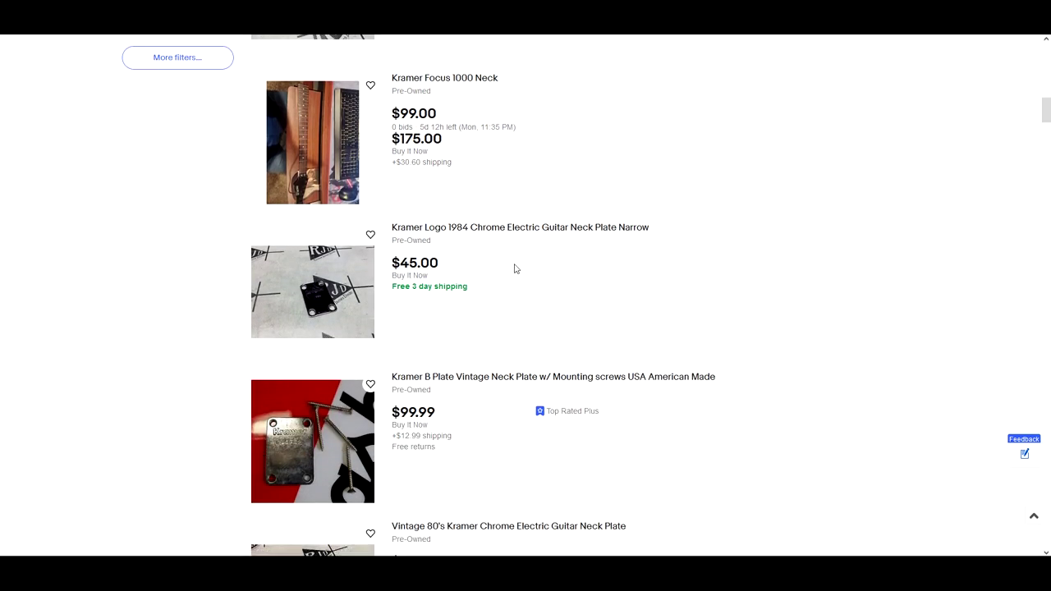
scroll(533, 274, "down", 2)
scroll(533, 274, "down", 1)
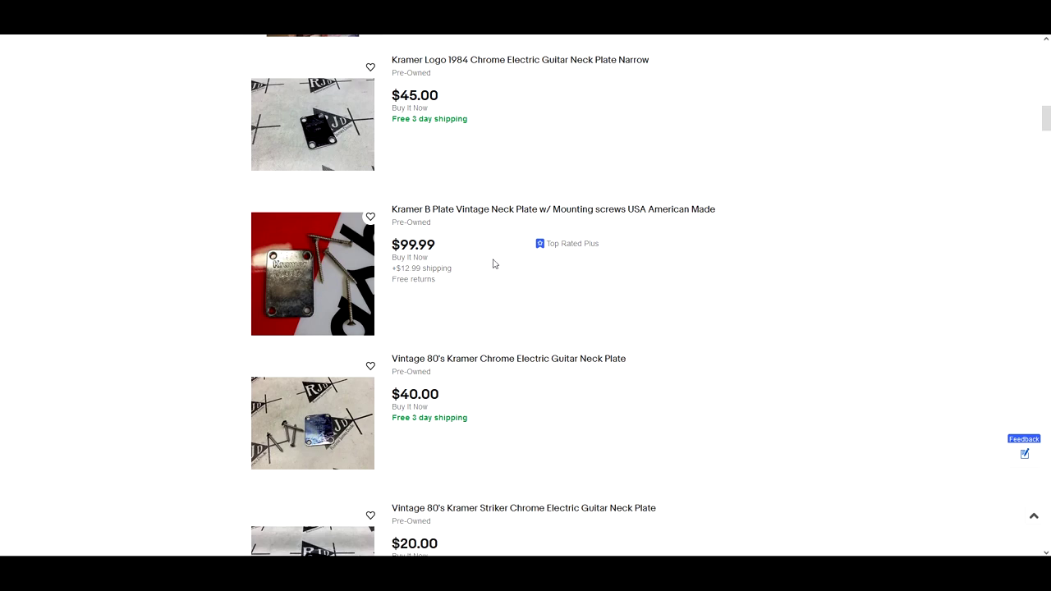
scroll(495, 264, "down", 1)
scroll(495, 263, "down", 1)
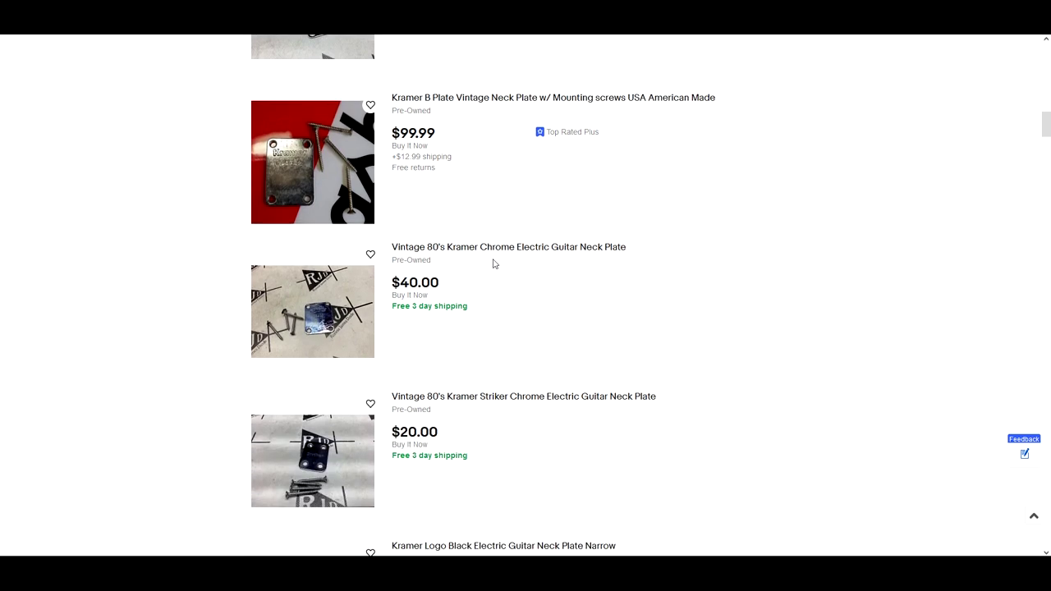
scroll(494, 263, "down", 1)
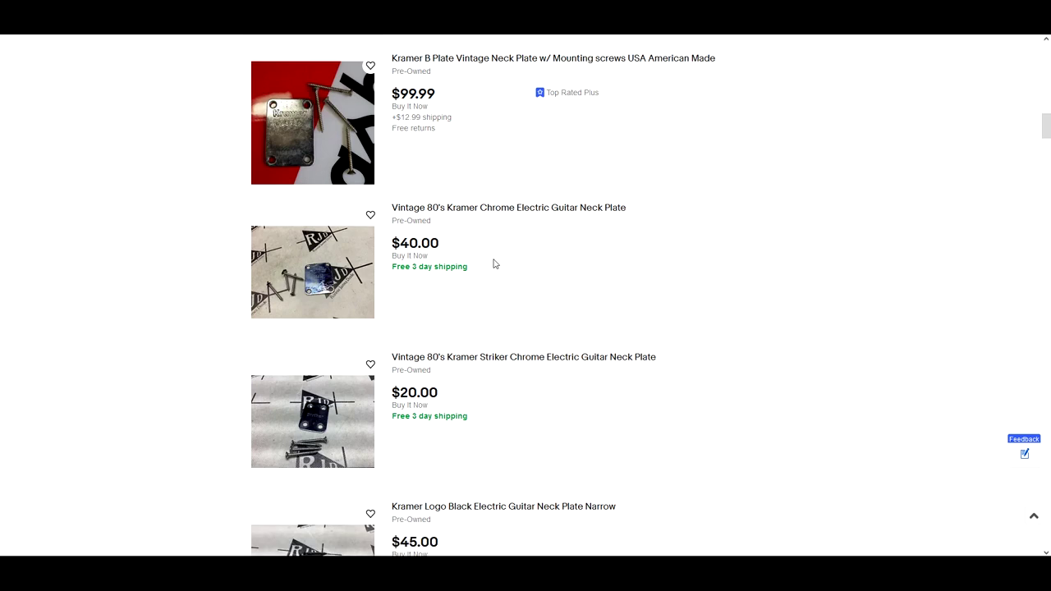
scroll(494, 263, "down", 1)
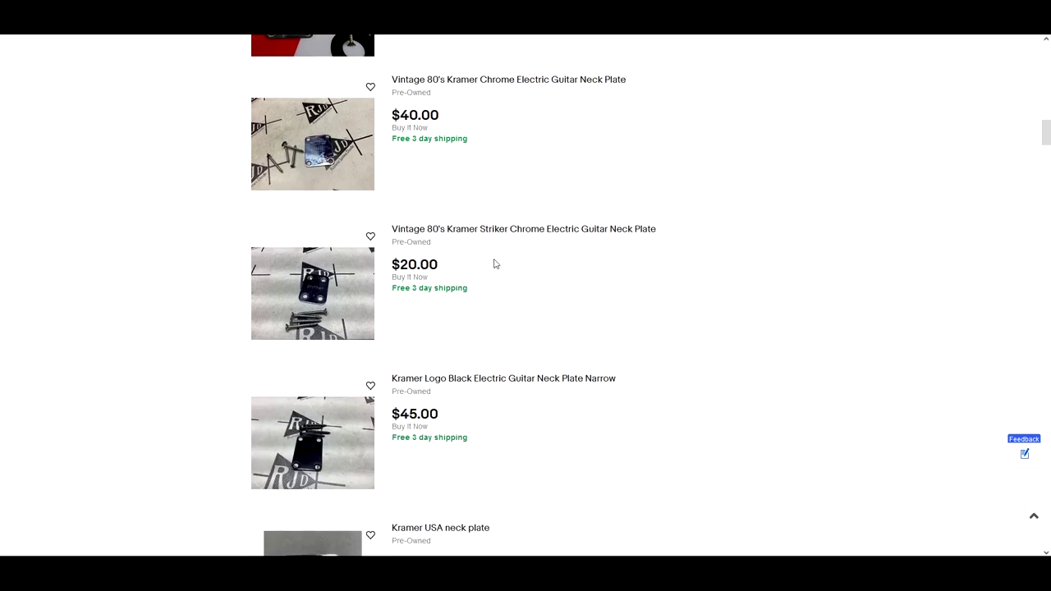
scroll(494, 264, "down", 2)
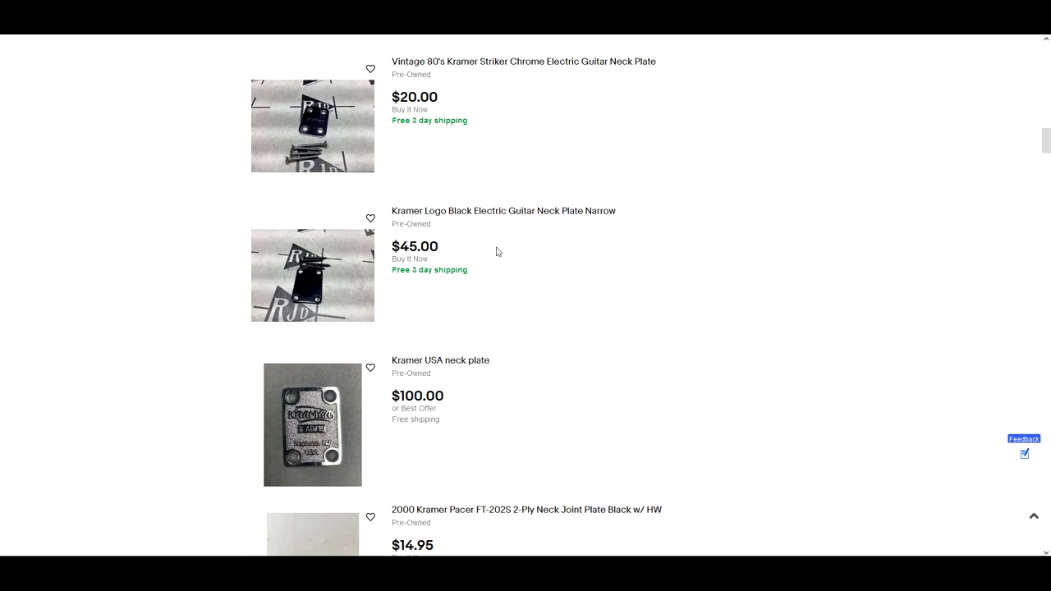
scroll(494, 252, "down", 3)
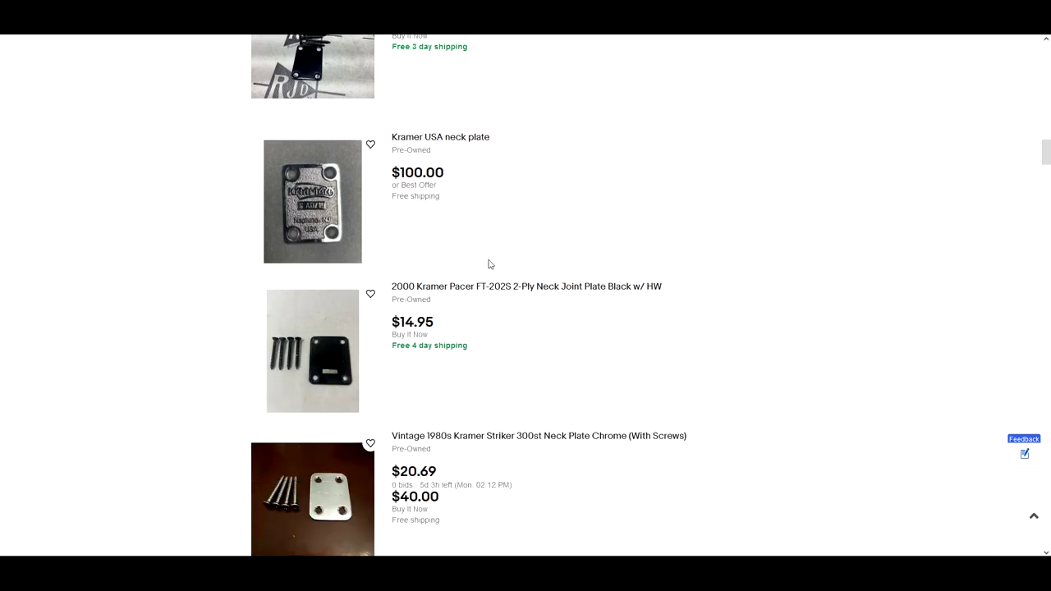
scroll(489, 266, "down", 1)
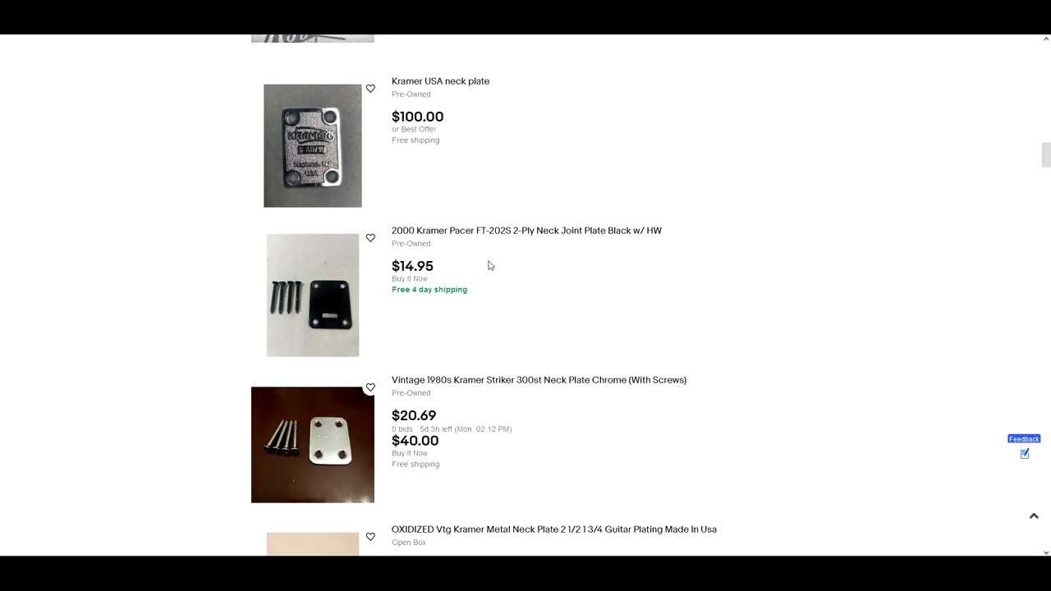
scroll(497, 267, "down", 2)
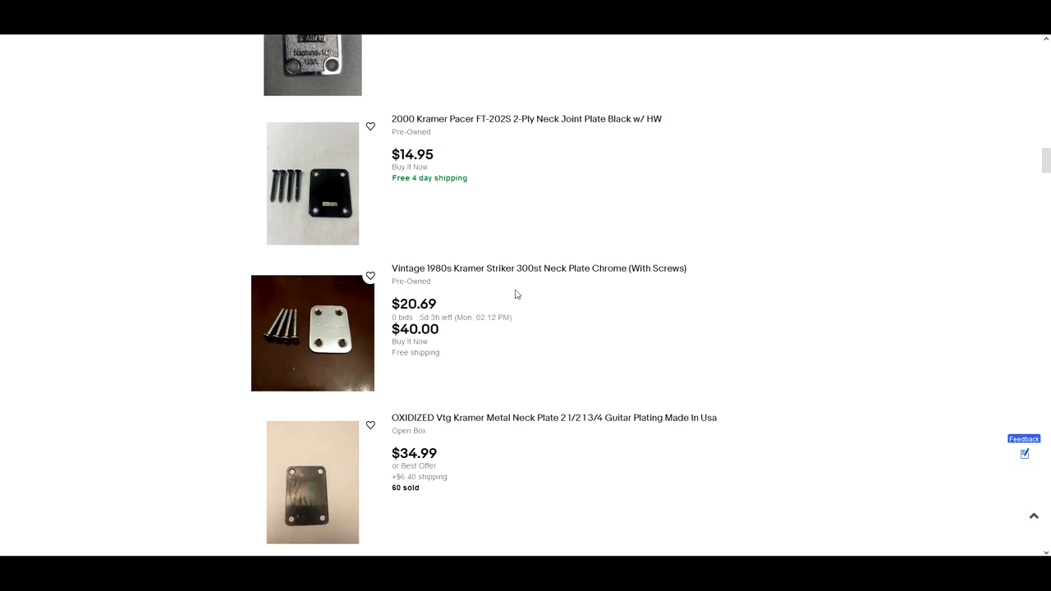
scroll(517, 294, "down", 3)
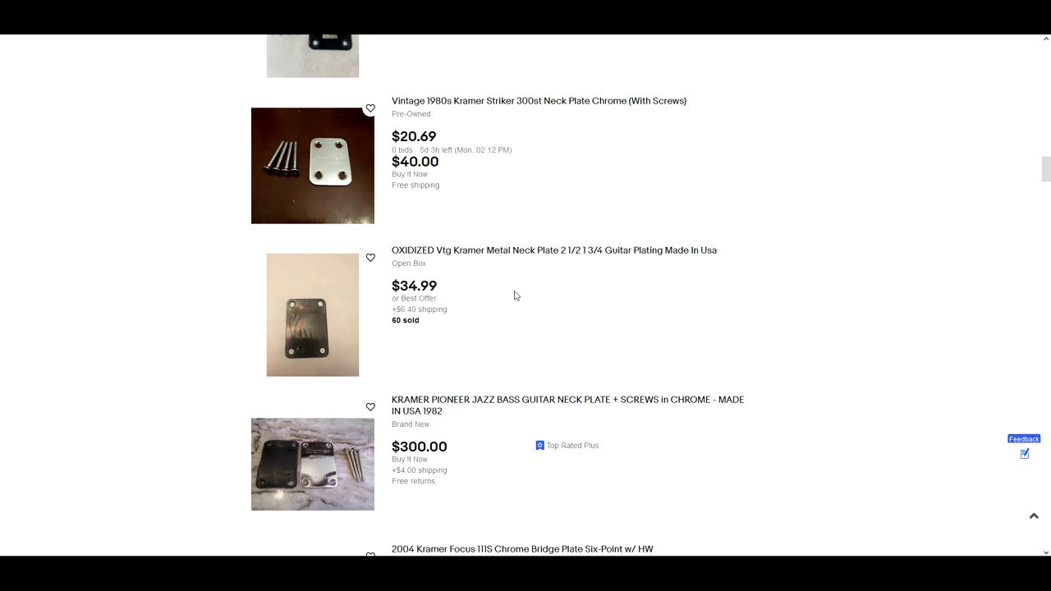
scroll(515, 295, "down", 3)
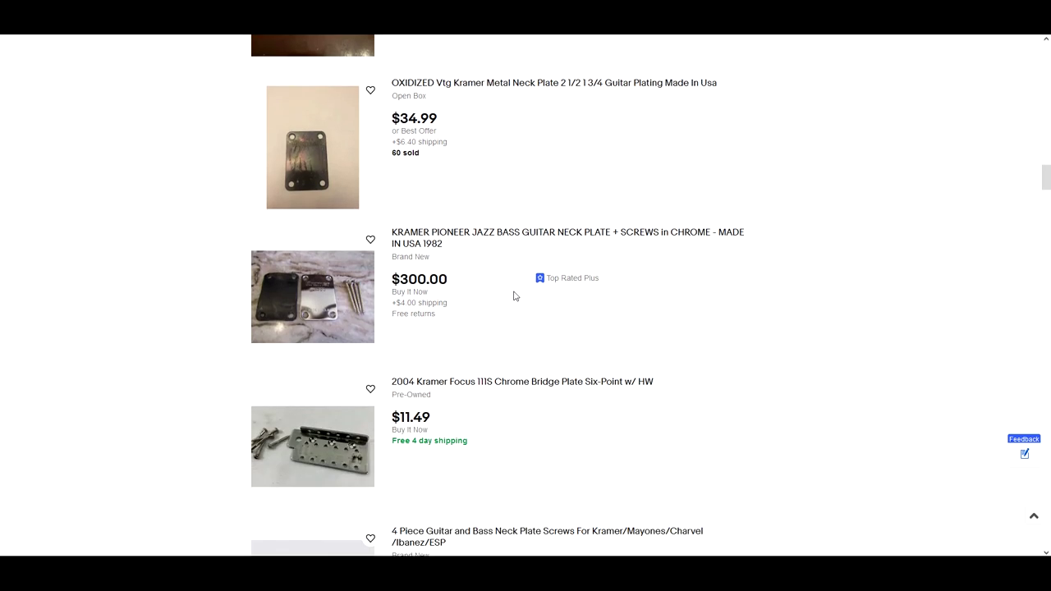
scroll(516, 295, "down", 3)
scroll(516, 295, "down", 2)
scroll(515, 294, "down", 1)
scroll(515, 295, "down", 2)
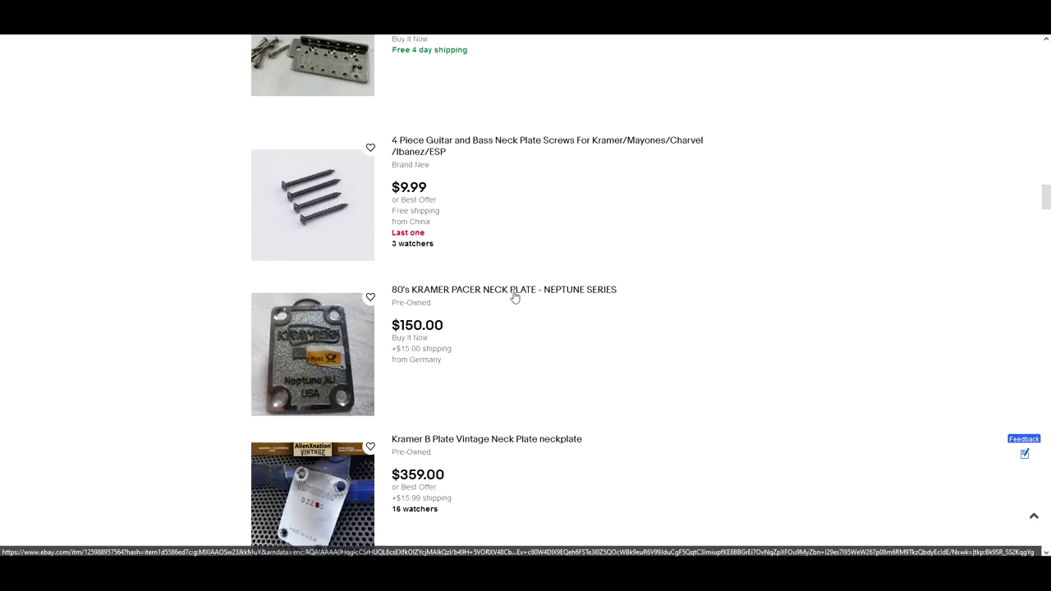
scroll(515, 297, "down", 1)
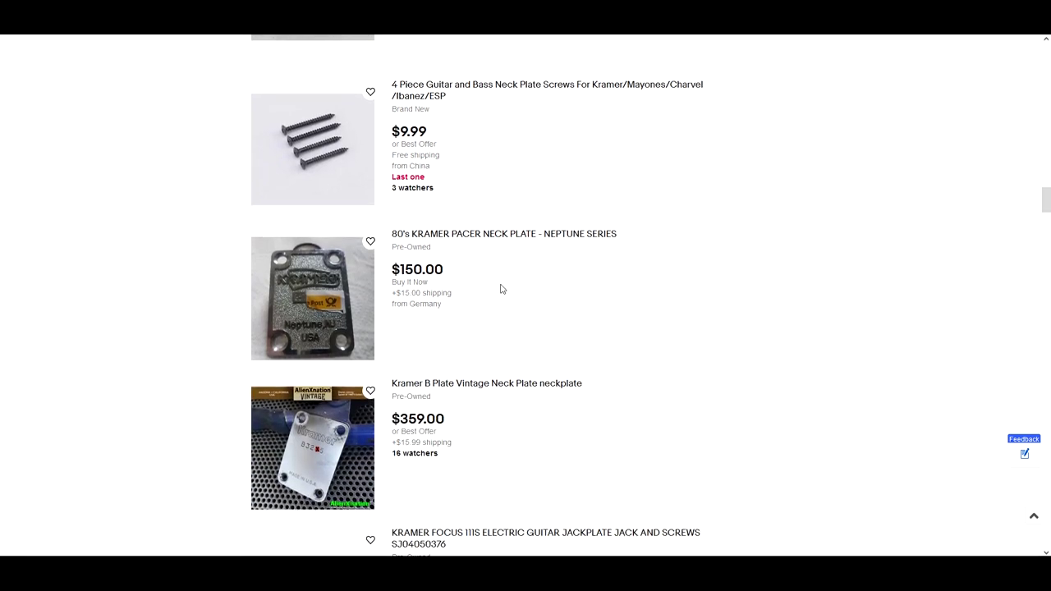
scroll(503, 289, "down", 2)
scroll(502, 289, "down", 2)
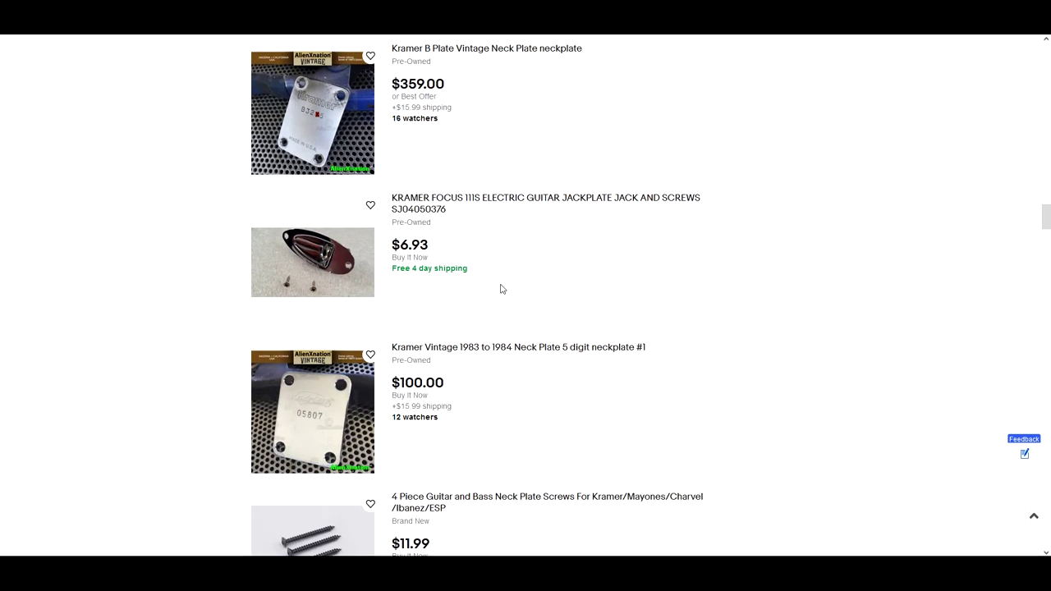
scroll(502, 289, "down", 1)
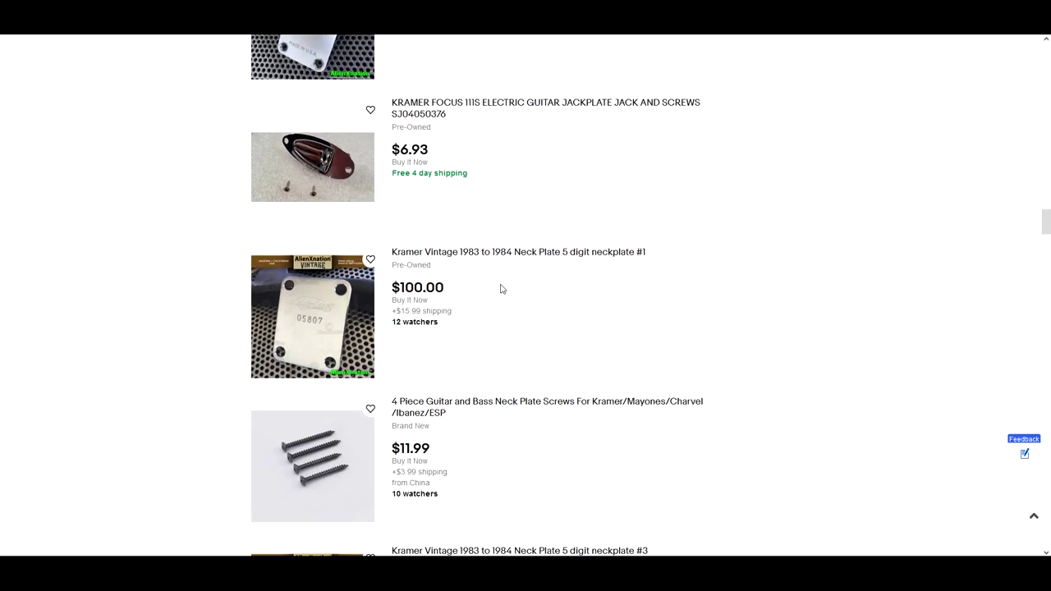
scroll(502, 289, "down", 1)
scroll(502, 289, "down", 1)
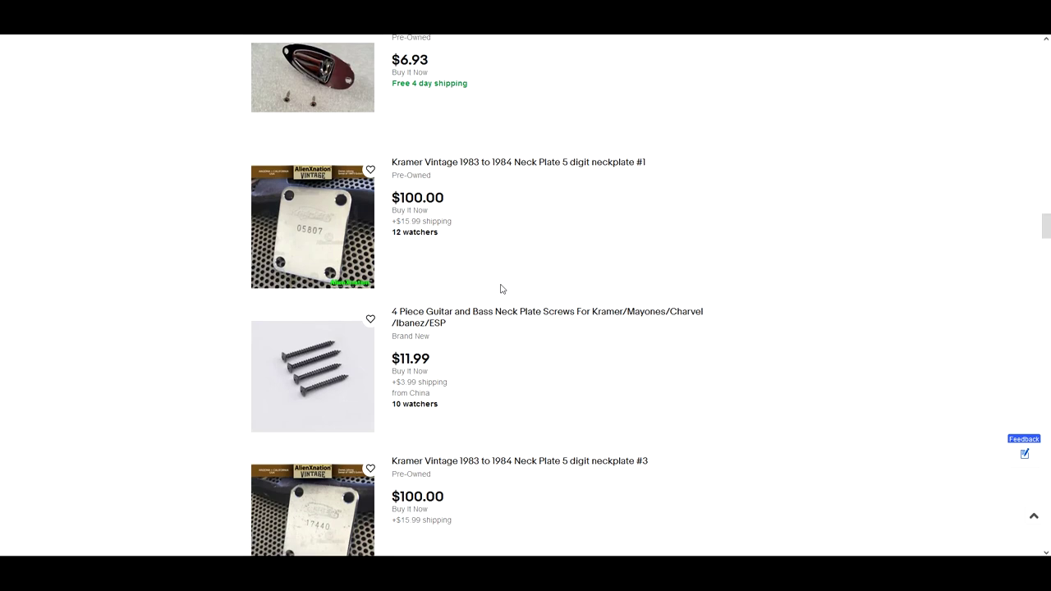
scroll(503, 289, "down", 2)
scroll(502, 289, "down", 3)
scroll(502, 289, "down", 1)
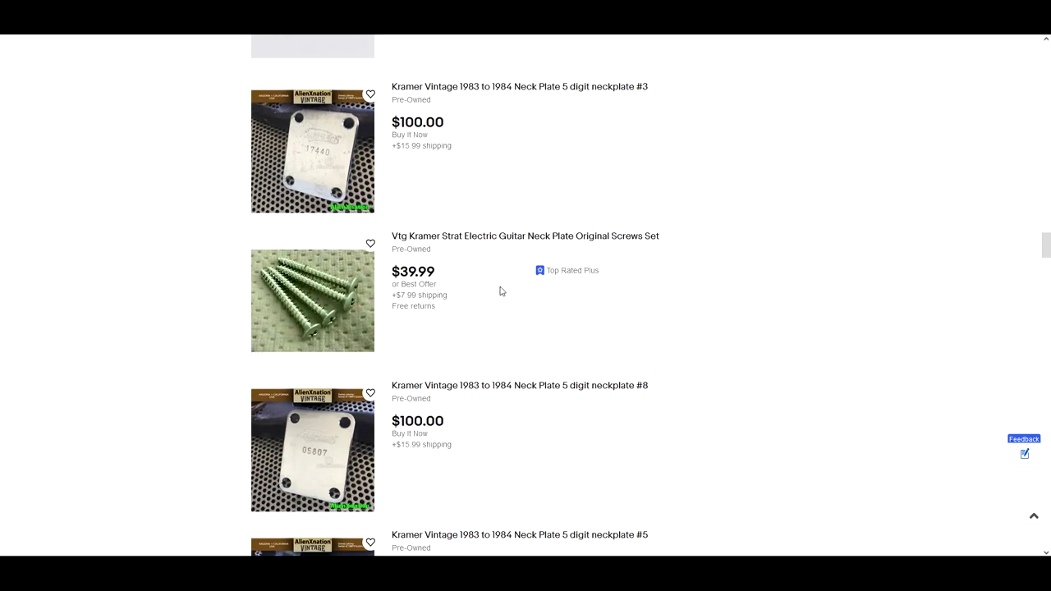
scroll(502, 289, "down", 1)
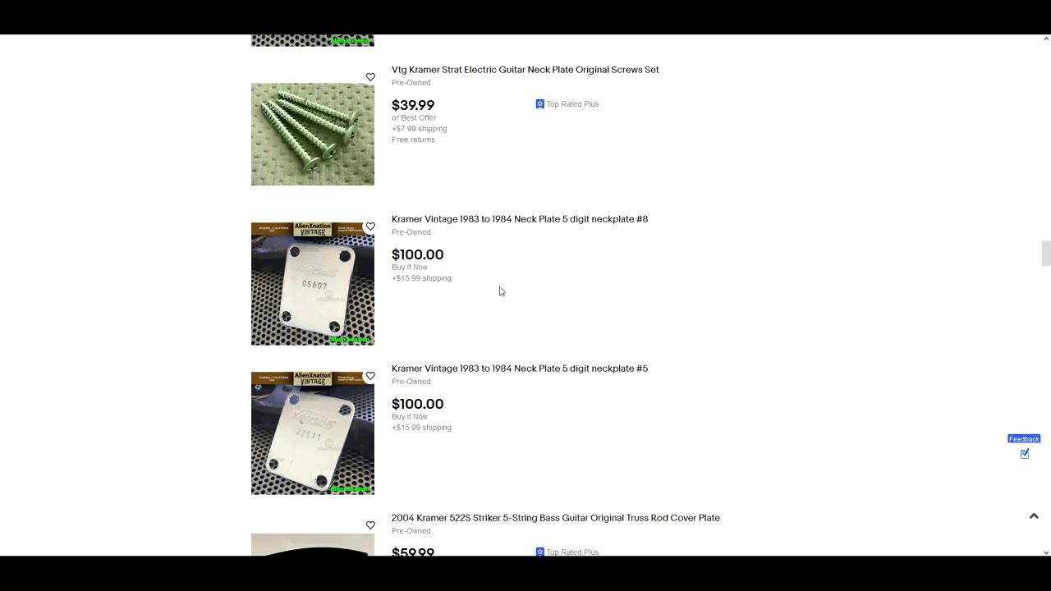
scroll(499, 292, "down", 2)
scroll(499, 291, "down", 1)
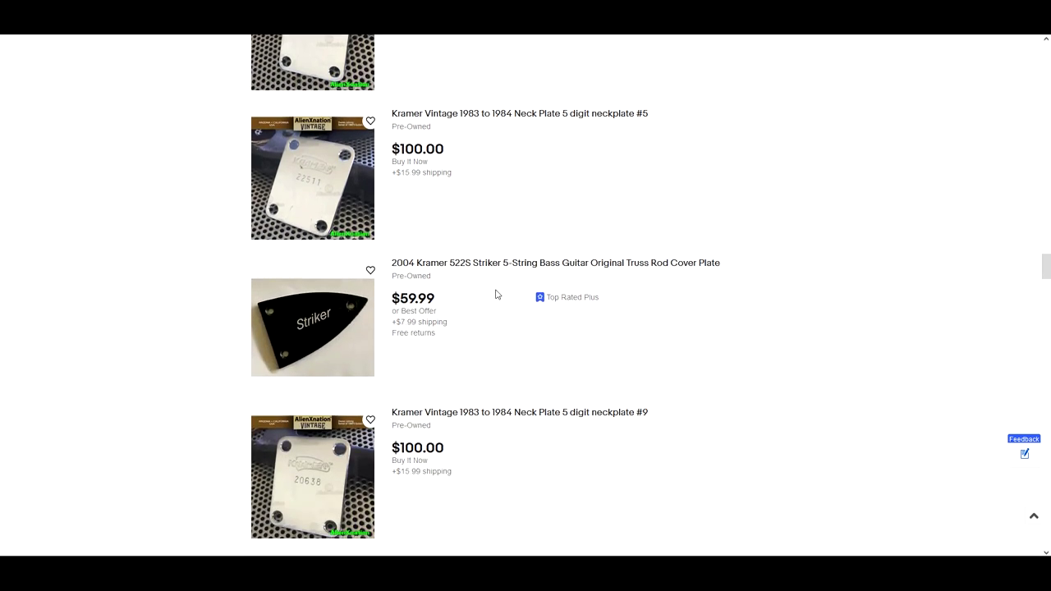
scroll(499, 292, "down", 1)
scroll(498, 292, "down", 1)
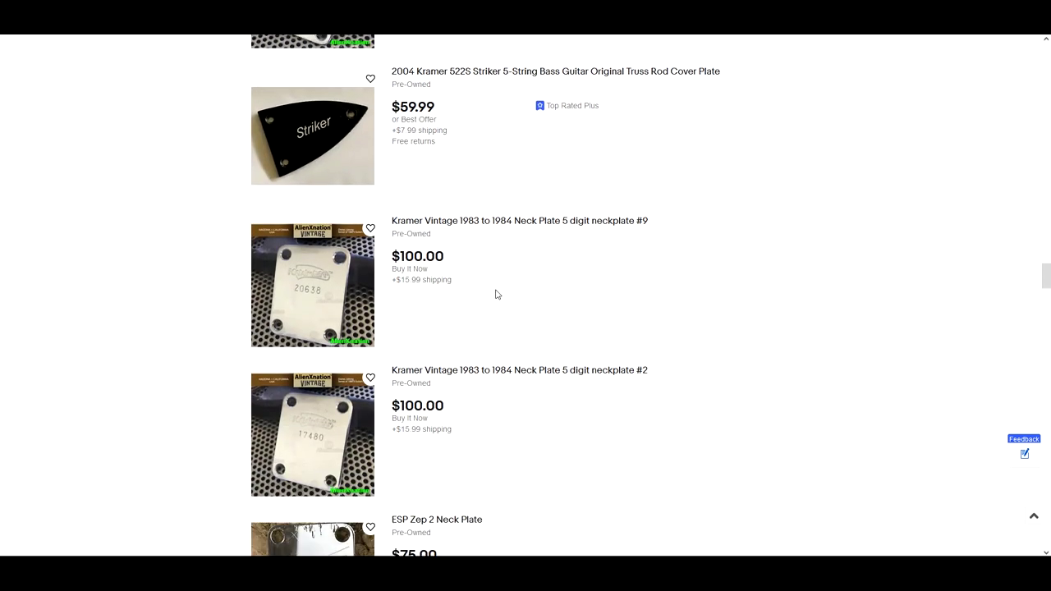
scroll(496, 294, "down", 1)
scroll(496, 294, "down", 2)
scroll(496, 294, "down", 1)
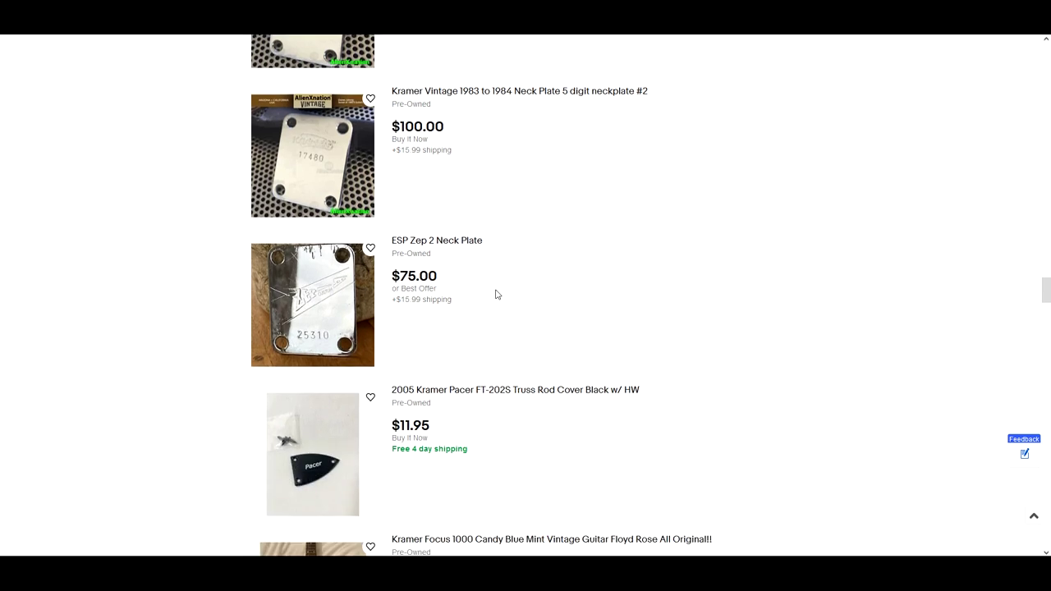
scroll(496, 293, "down", 2)
scroll(495, 294, "down", 2)
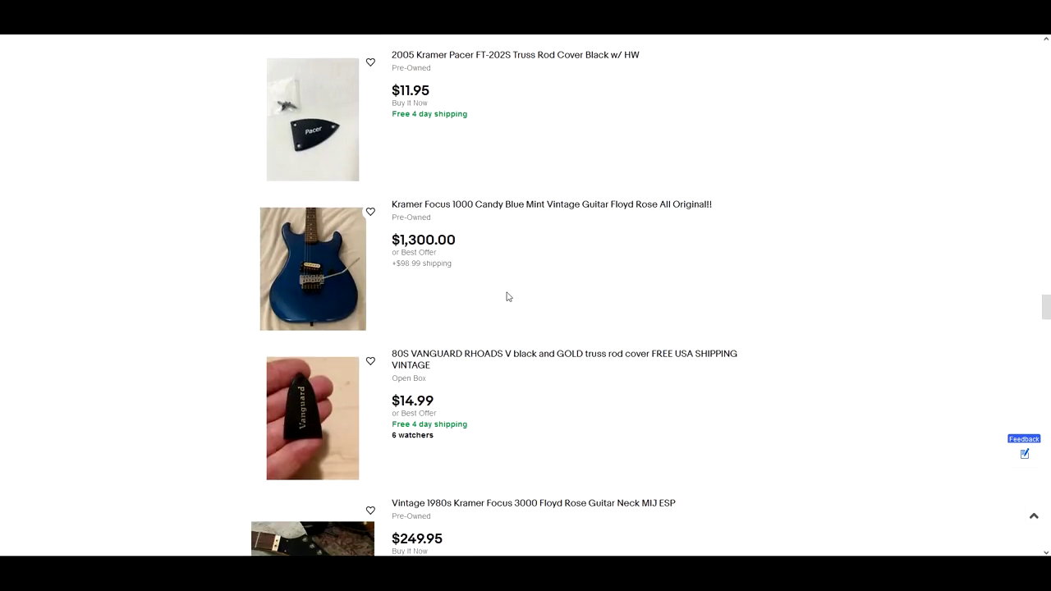
scroll(509, 297, "down", 2)
scroll(510, 300, "down", 2)
scroll(511, 300, "down", 2)
scroll(511, 300, "down", 1)
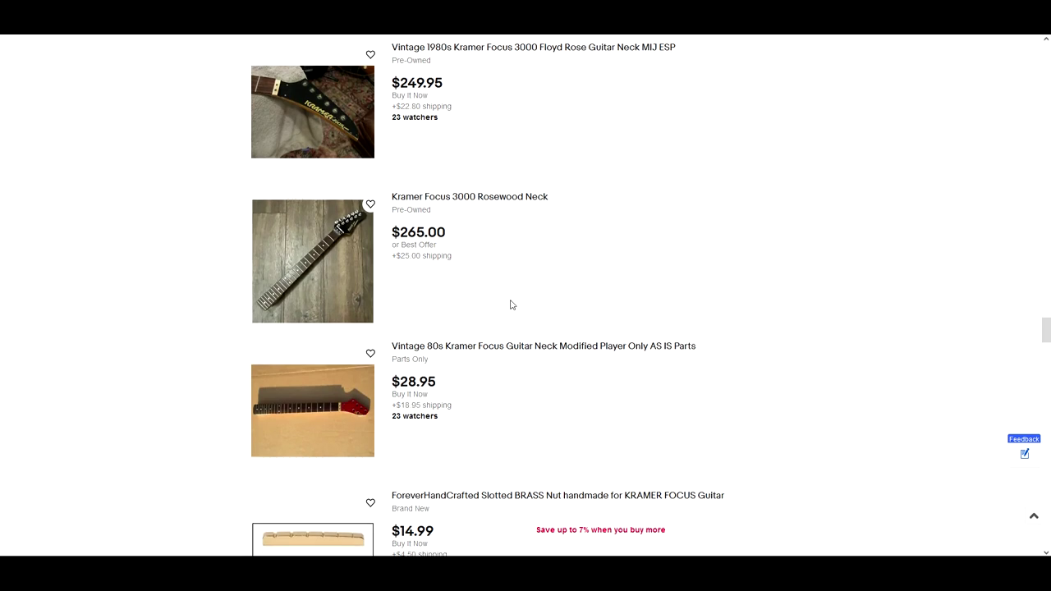
scroll(510, 300, "down", 1)
scroll(511, 305, "down", 3)
scroll(511, 304, "down", 2)
scroll(511, 305, "down", 2)
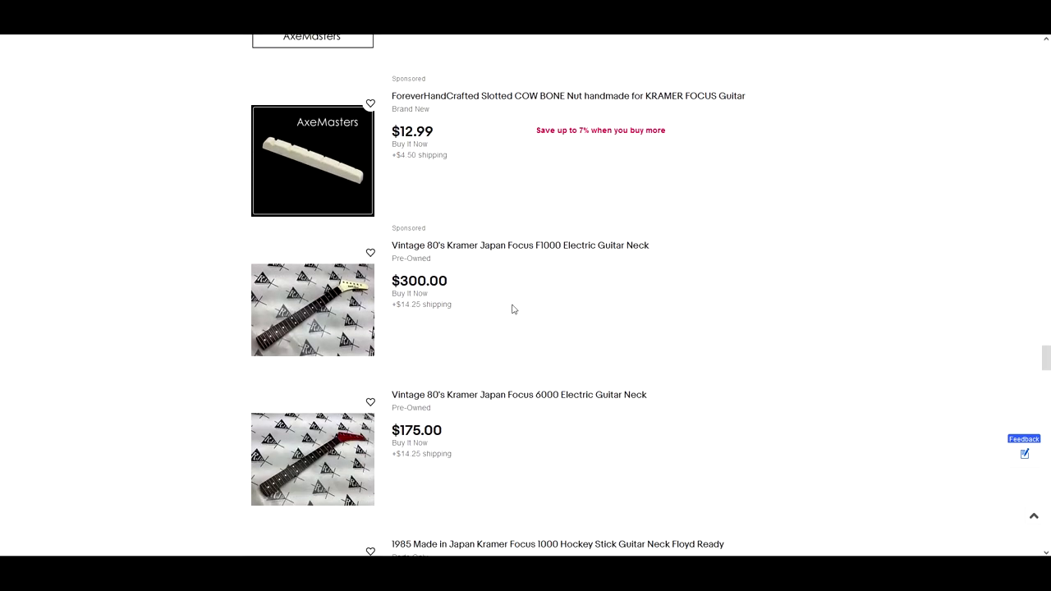
scroll(511, 304, "down", 1)
scroll(513, 309, "down", 2)
scroll(513, 308, "down", 2)
scroll(513, 308, "down", 2)
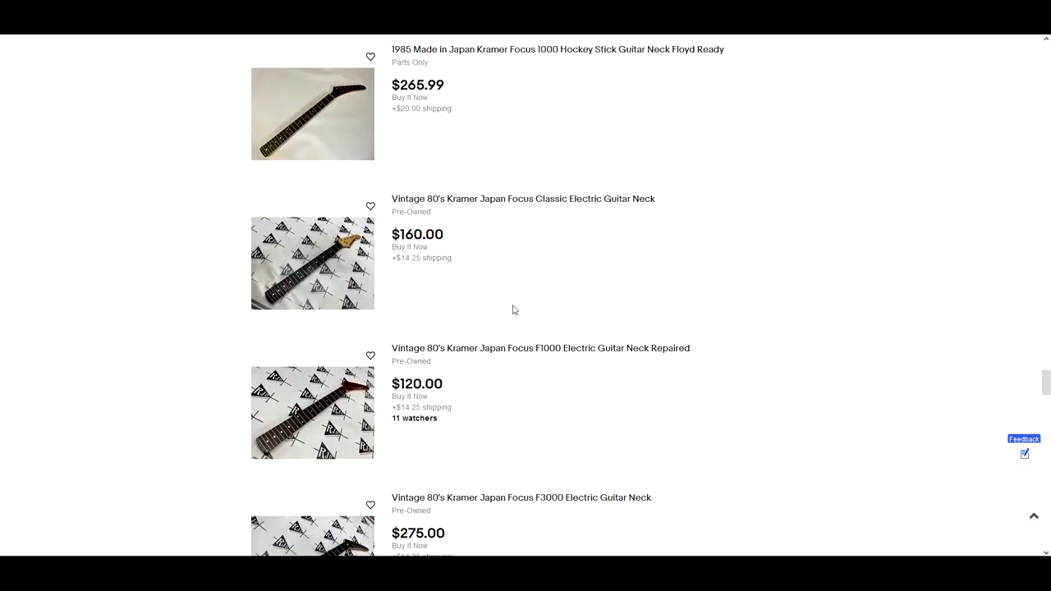
scroll(513, 309, "down", 2)
scroll(513, 309, "down", 3)
scroll(513, 309, "down", 2)
scroll(513, 309, "down", 2)
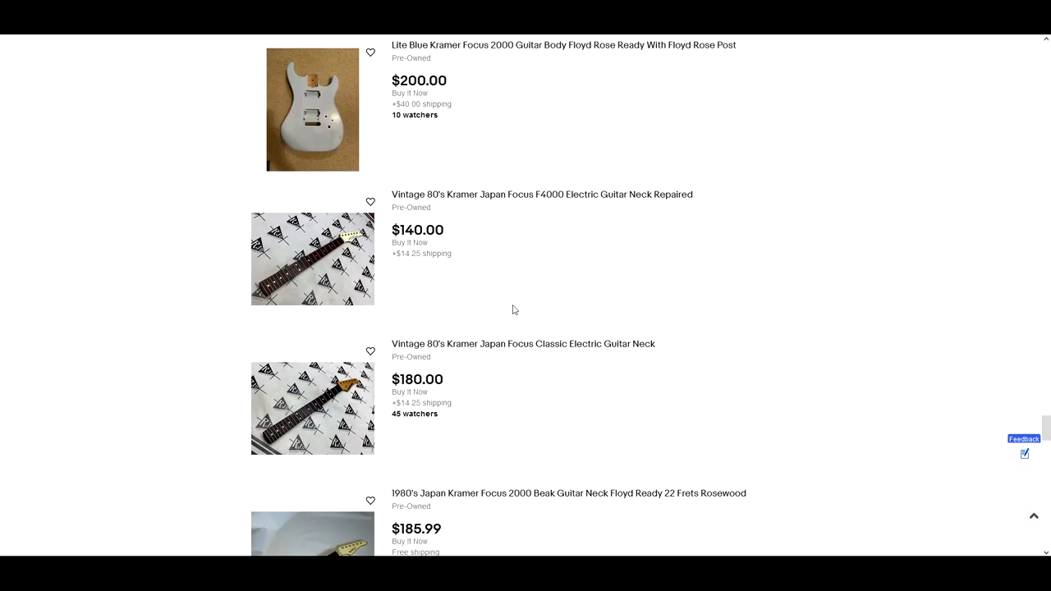
scroll(513, 308, "down", 2)
scroll(513, 309, "down", 2)
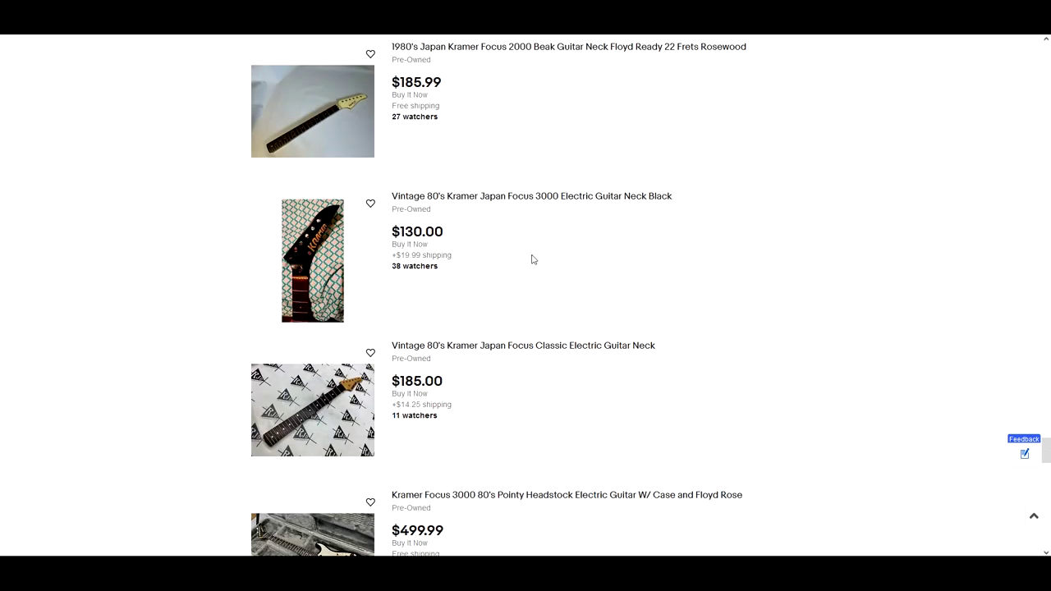
scroll(532, 260, "down", 3)
scroll(532, 260, "down", 4)
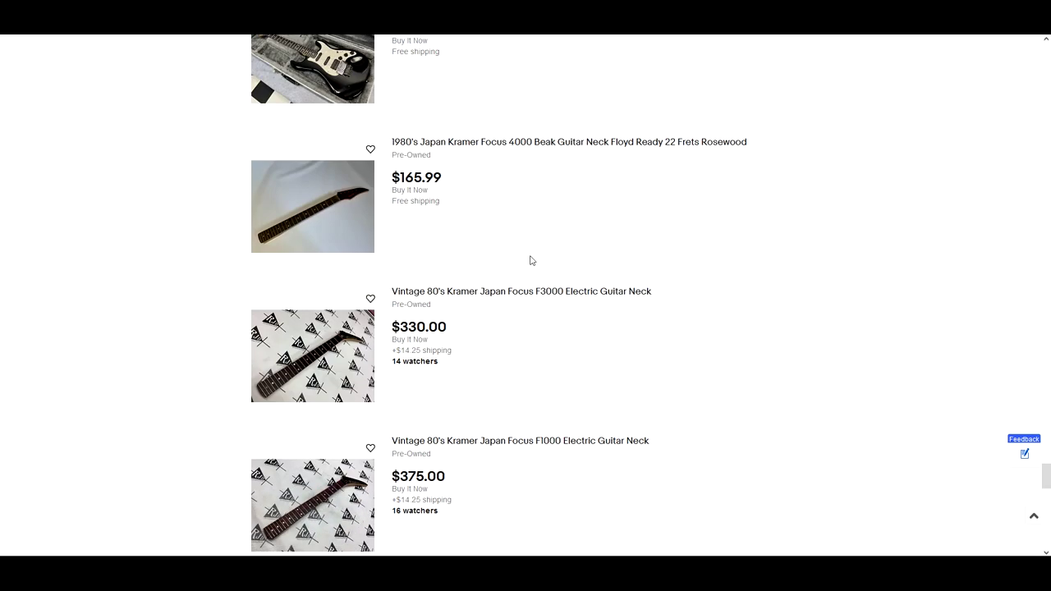
scroll(535, 266, "down", 1)
scroll(535, 266, "down", 5)
scroll(535, 266, "down", 5)
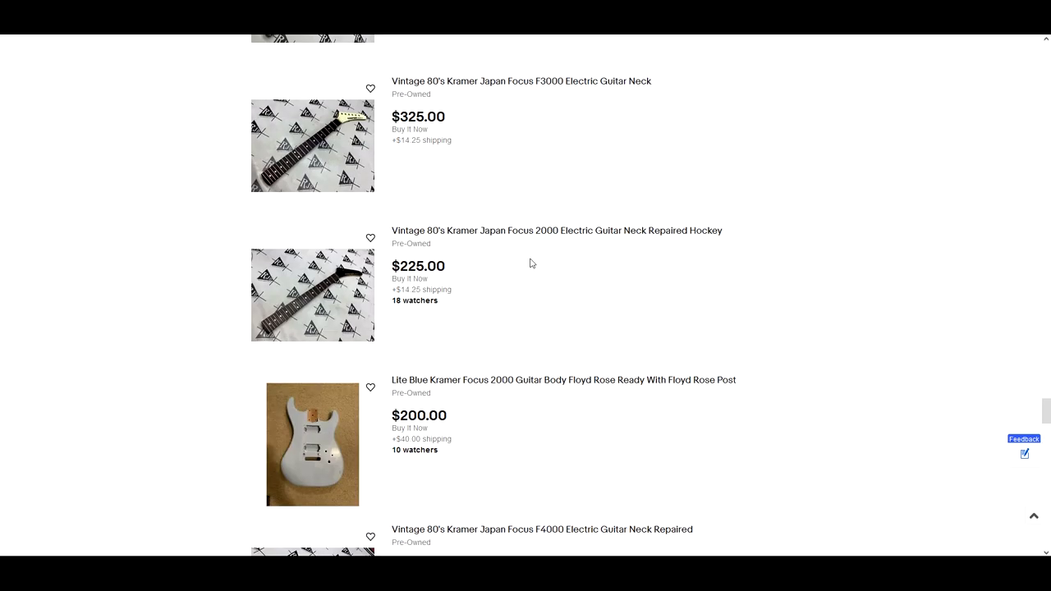
scroll(536, 266, "down", 3)
right_click(473, 246)
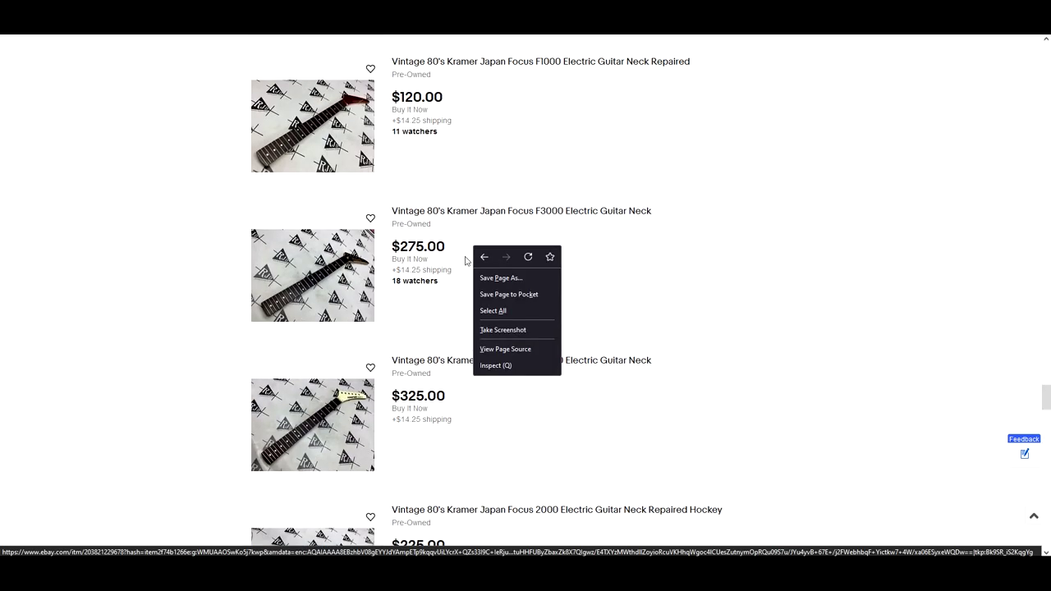
left_click(1045, 399)
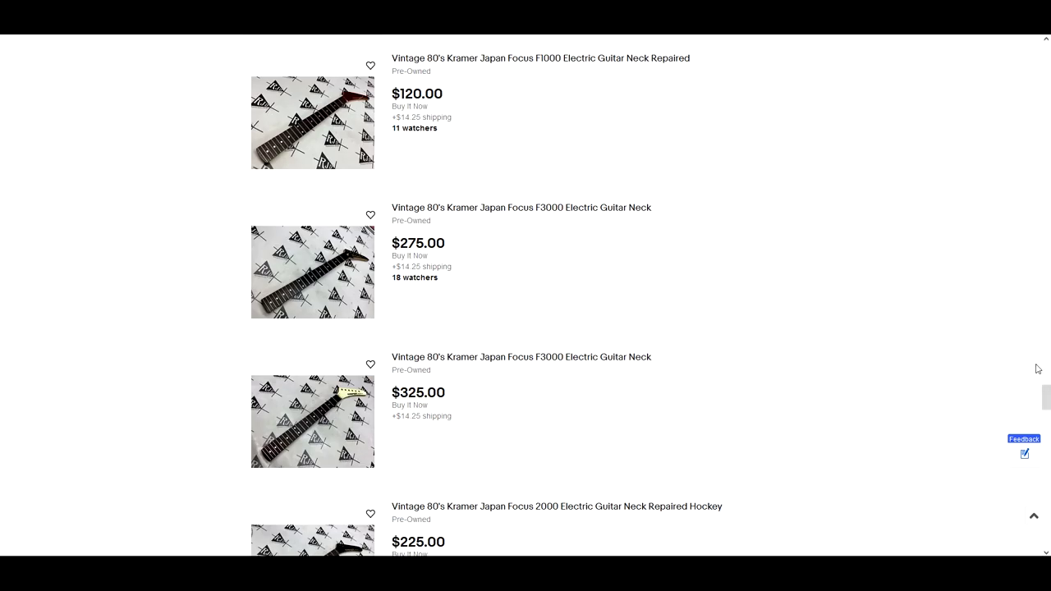
left_click_drag(1046, 397, 1046, 40)
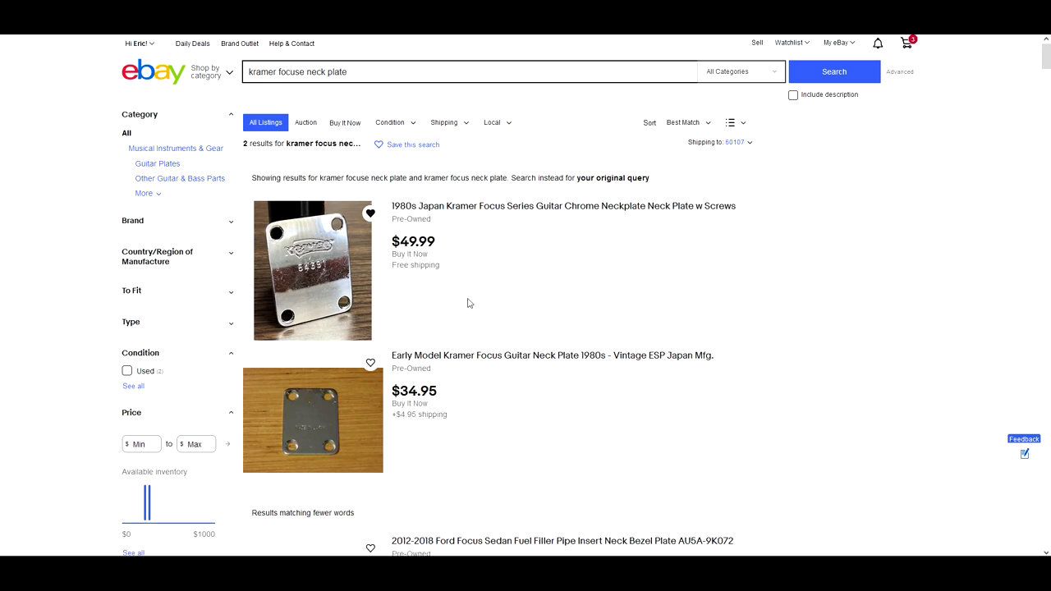
scroll(465, 313, "down", 4)
scroll(476, 328, "down", 4)
scroll(485, 337, "down", 4)
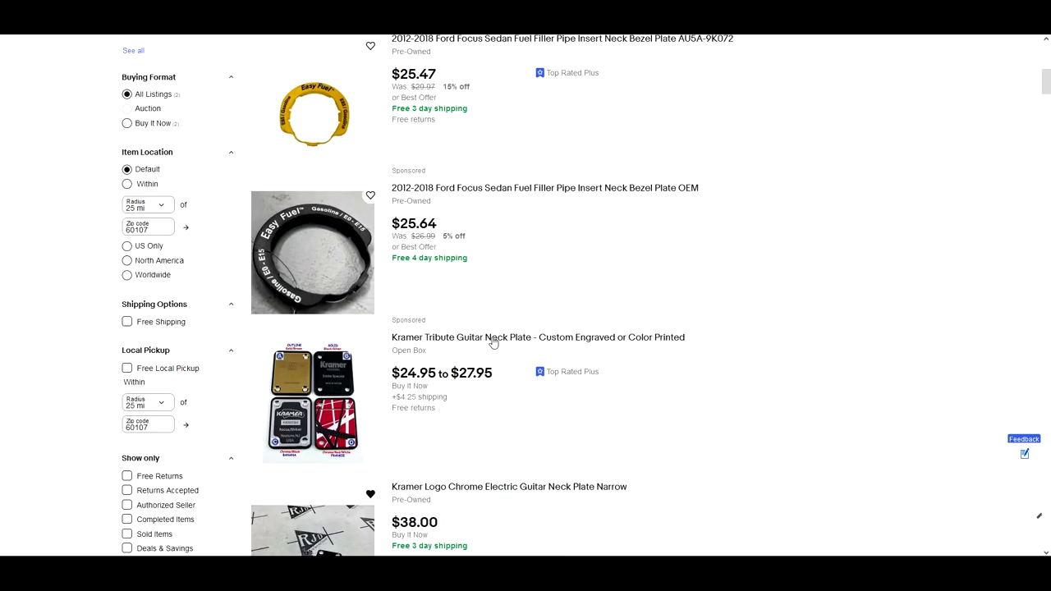
scroll(497, 343, "down", 4)
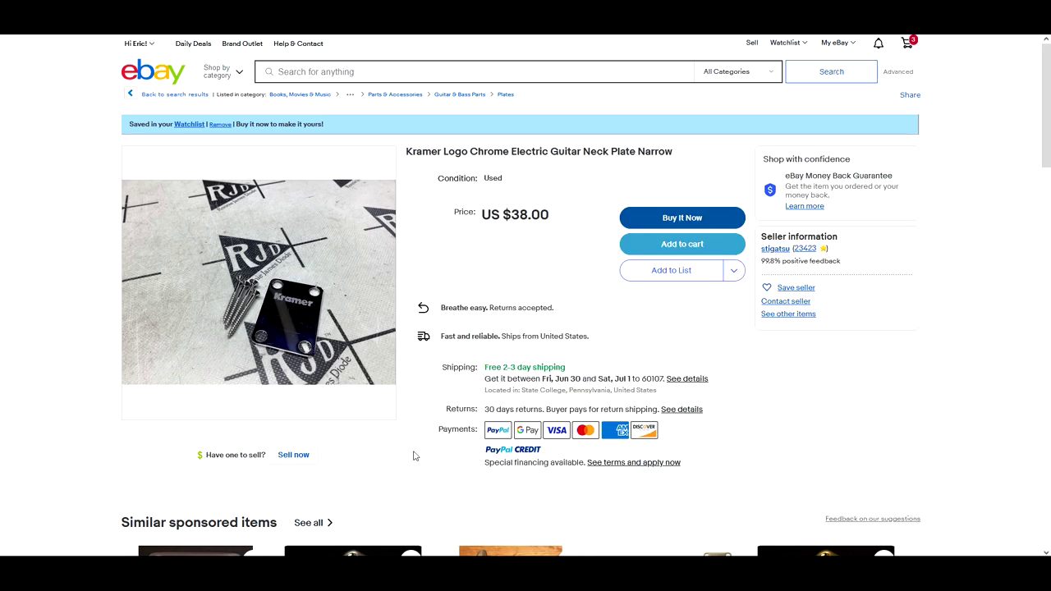
scroll(411, 455, "down", 4)
scroll(386, 464, "down", 3)
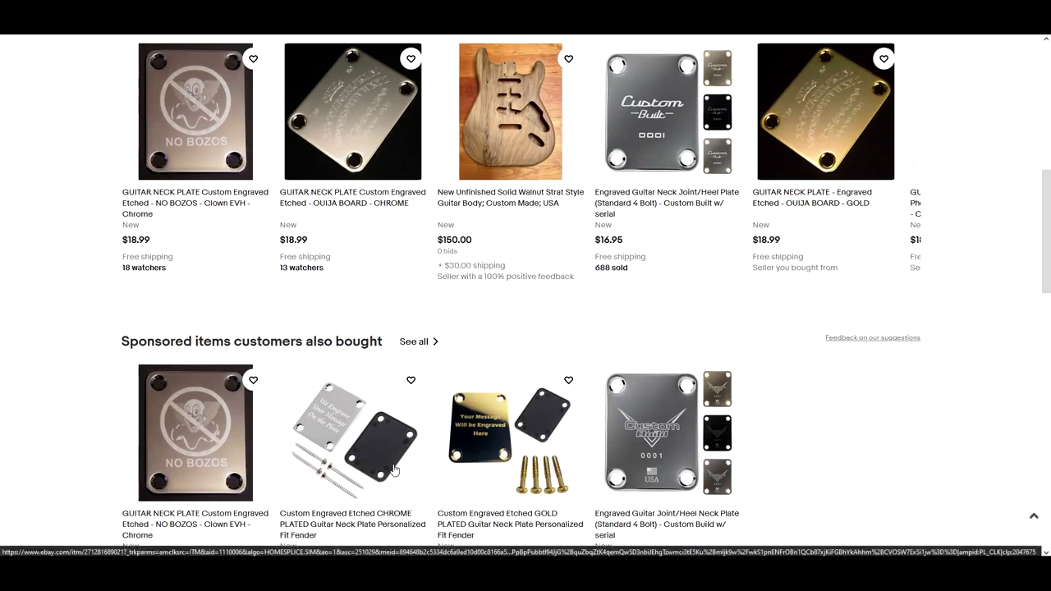
scroll(390, 466, "down", 3)
scroll(394, 470, "down", 2)
scroll(394, 469, "down", 2)
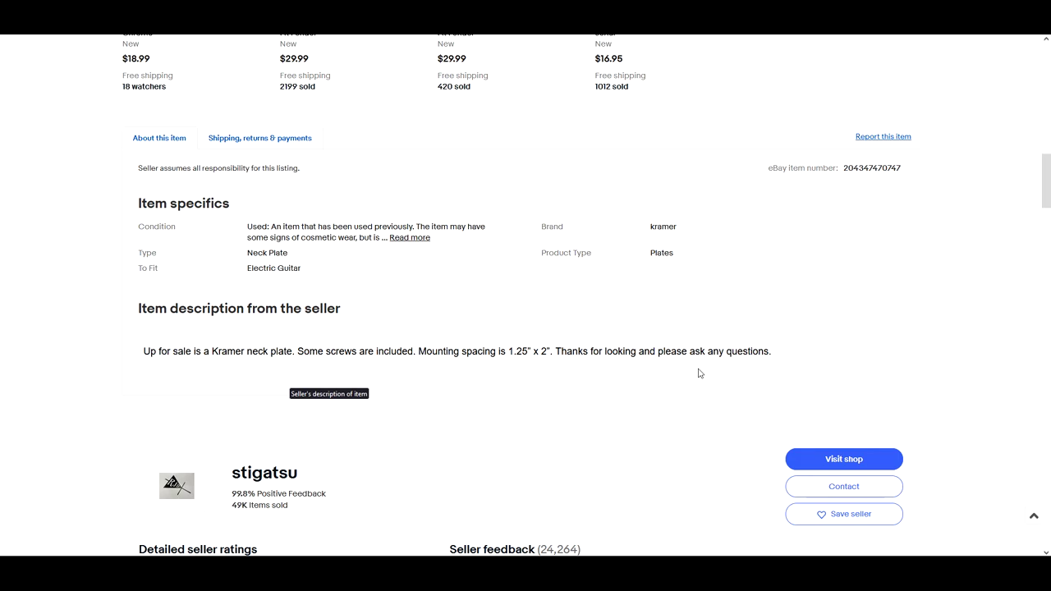
scroll(472, 317, "up", 2)
scroll(471, 318, "up", 4)
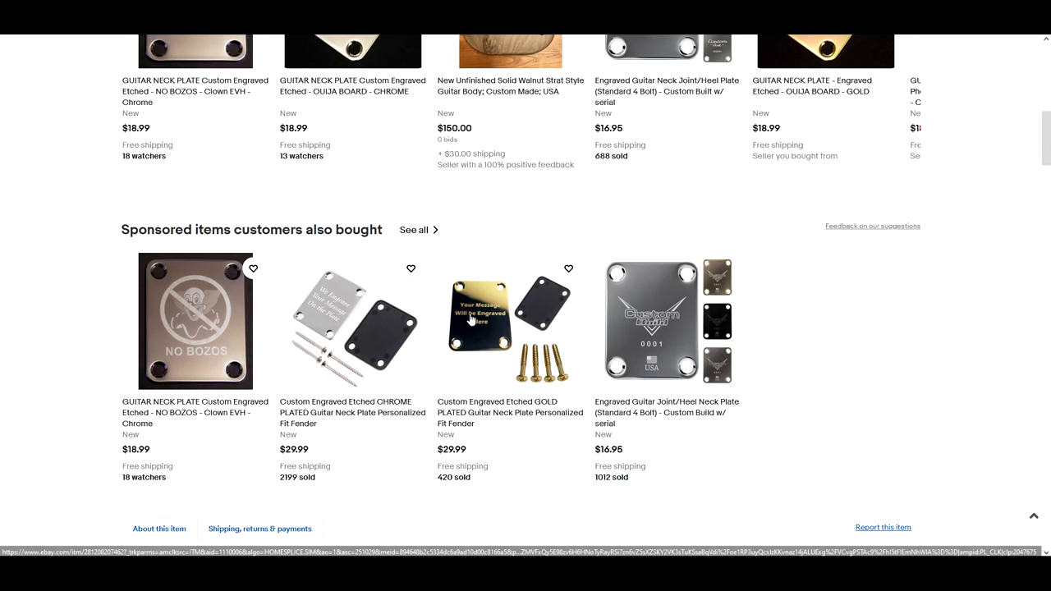
scroll(471, 318, "up", 4)
scroll(471, 318, "up", 4)
scroll(471, 318, "up", 3)
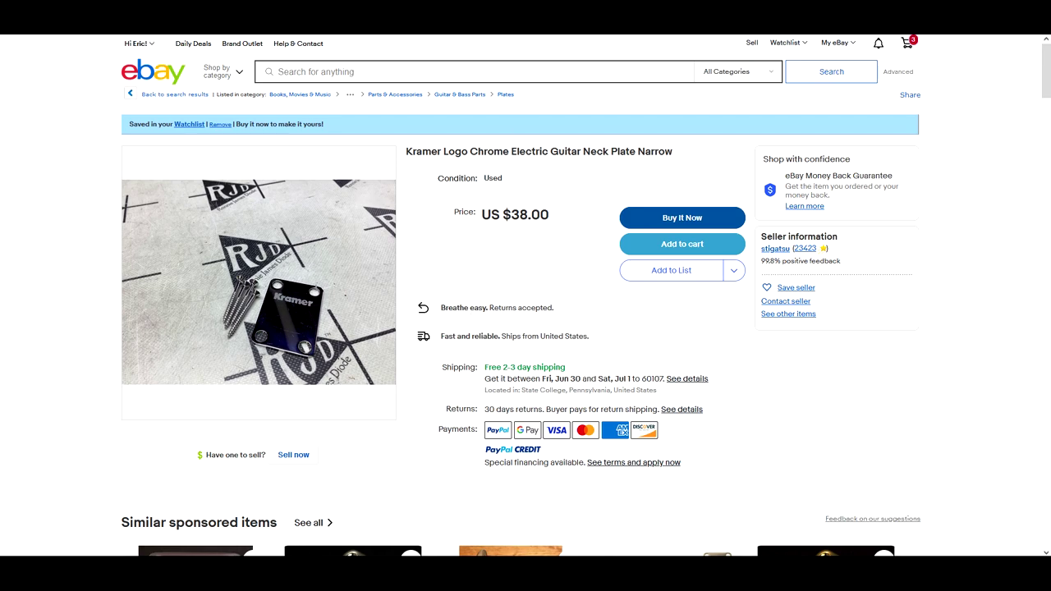
Return from the item page to the neck plate search results.
left_click(129, 94)
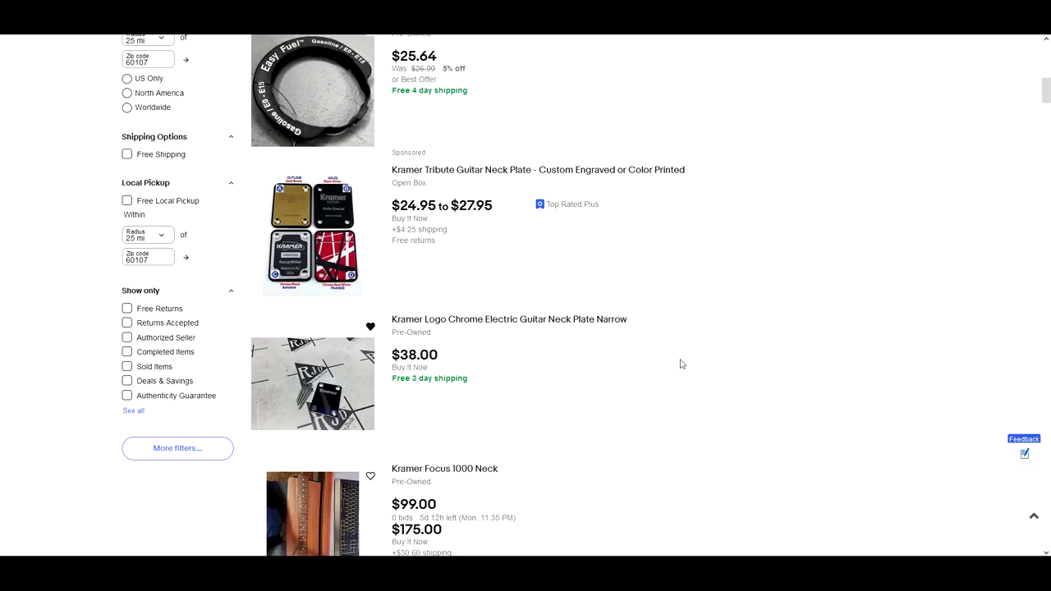
scroll(666, 378, "down", 2)
scroll(656, 382, "down", 2)
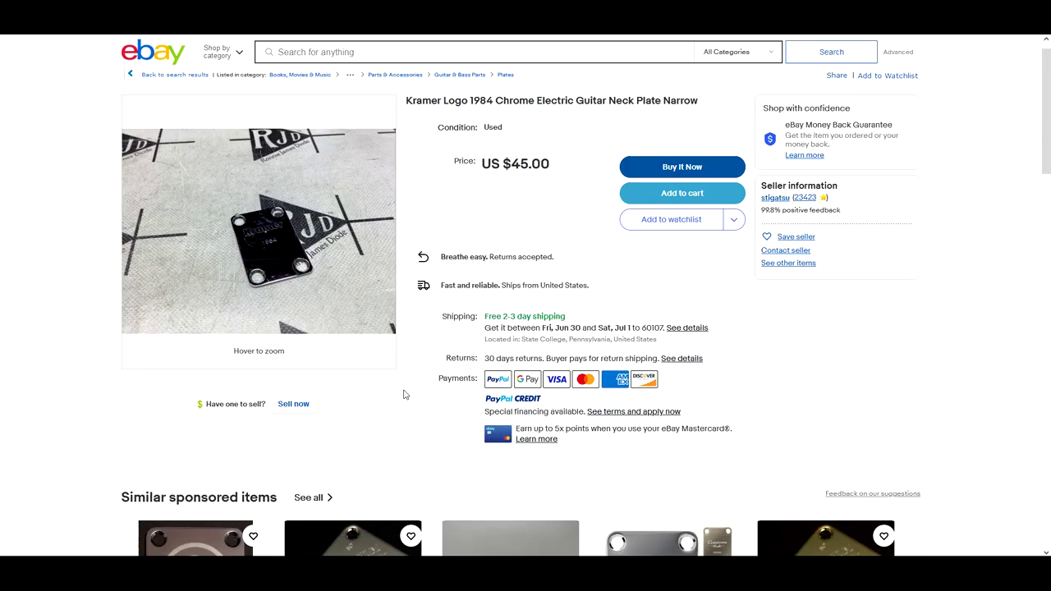
scroll(410, 390, "down", 8)
scroll(413, 395, "down", 4)
scroll(413, 395, "down", 3)
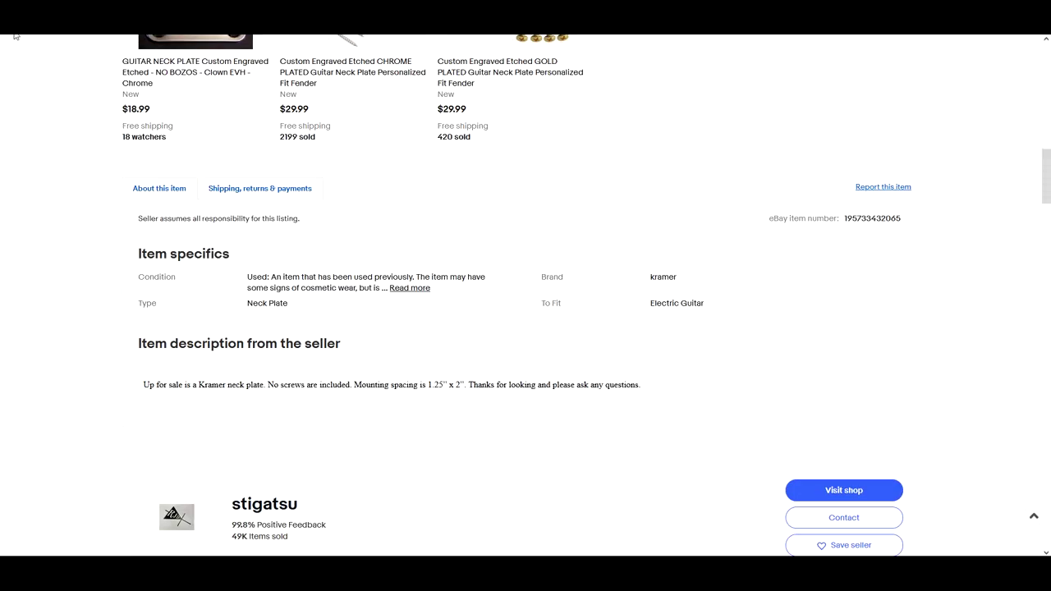
Go back to results and open the $40 Vintage 80's Kramer Chrome Neck Plate listing.
key("alt+Left")
scroll(136, 339, "down", 2)
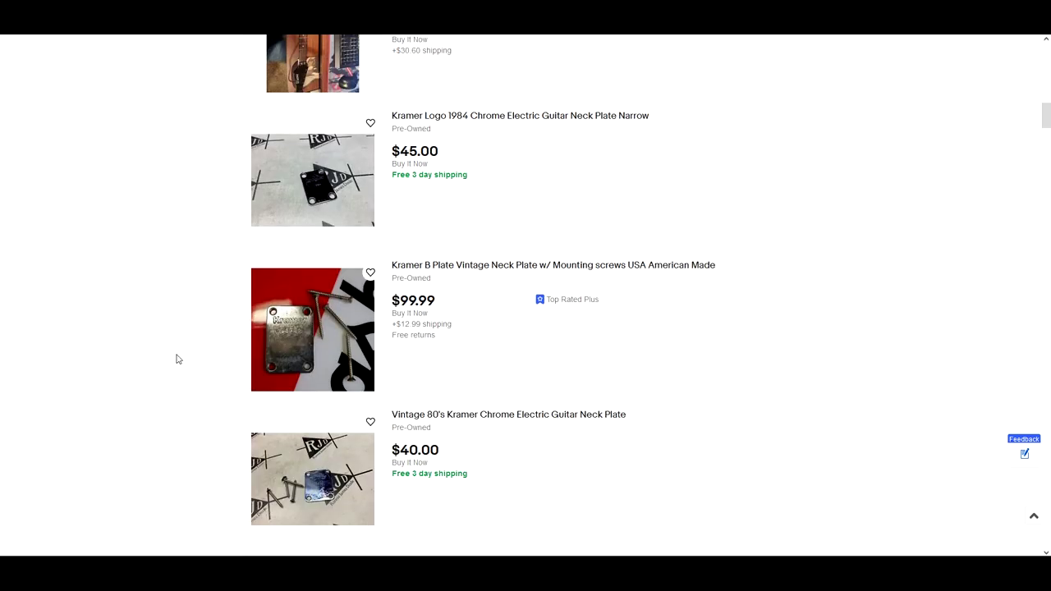
scroll(177, 359, "down", 3)
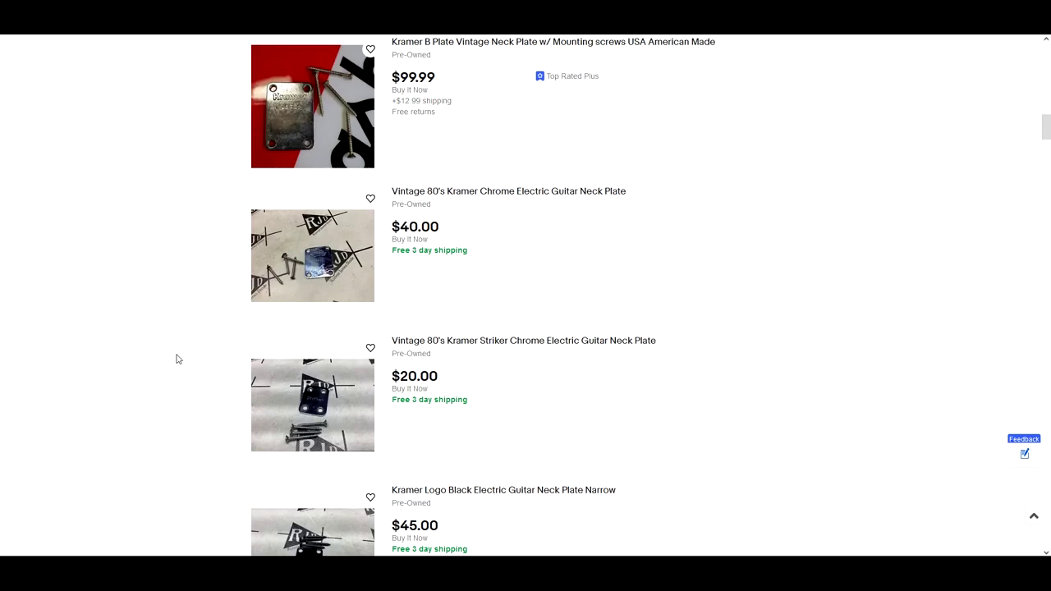
left_click(437, 192)
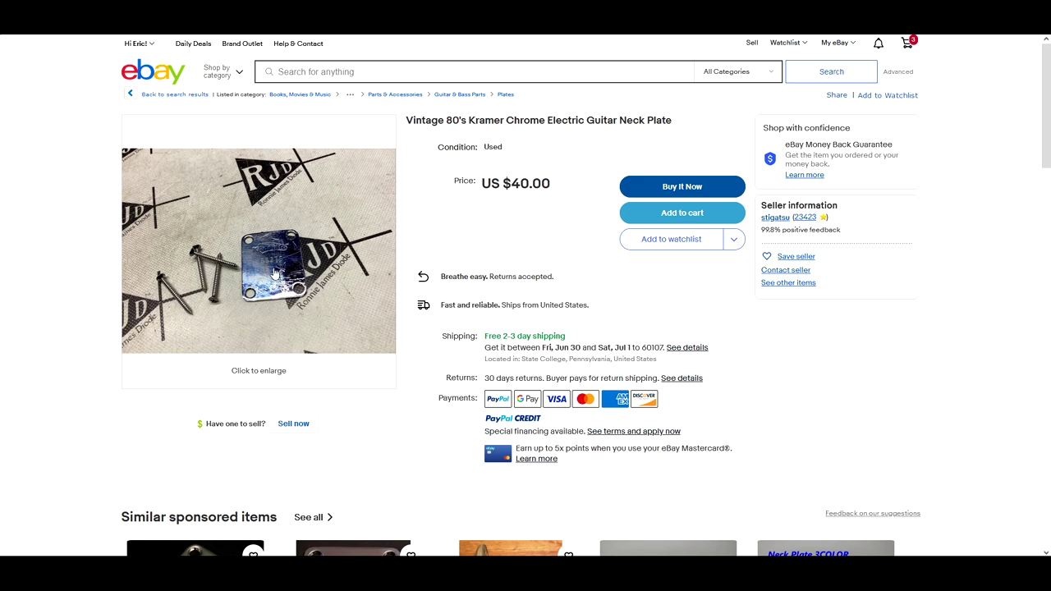
scroll(139, 410, "down", 5)
scroll(96, 404, "down", 5)
scroll(95, 404, "down", 3)
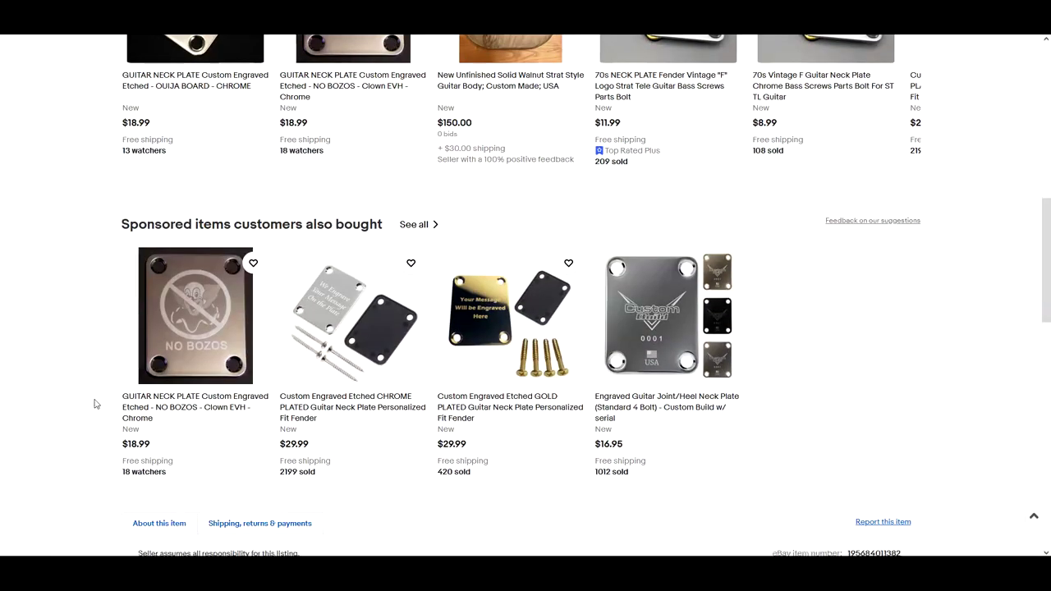
scroll(95, 404, "down", 4)
scroll(95, 404, "down", 2)
scroll(95, 403, "down", 4)
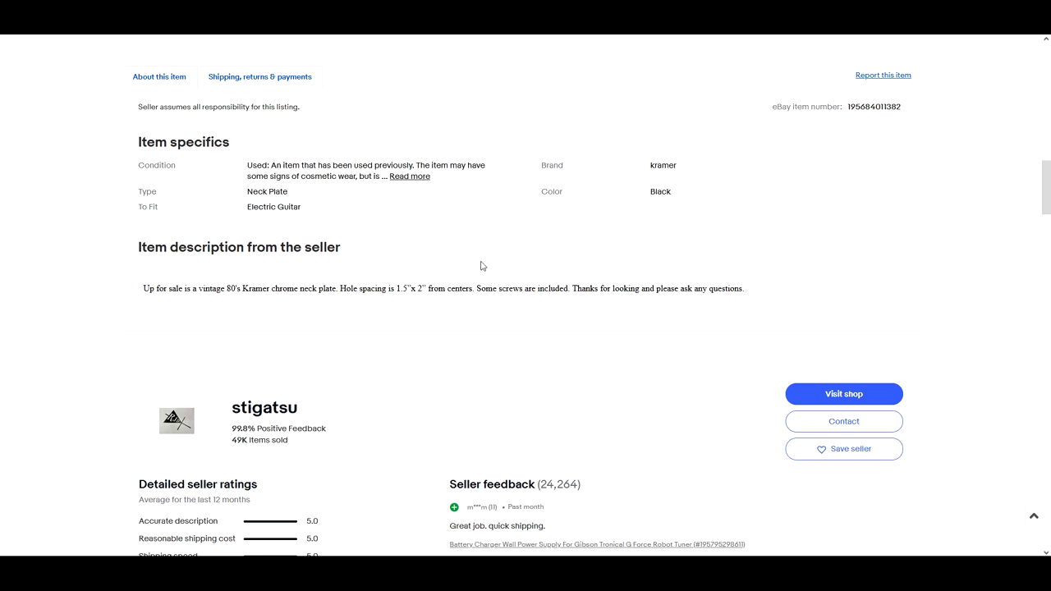
scroll(481, 266, "up", 3)
scroll(480, 266, "up", 4)
scroll(453, 259, "up", 3)
scroll(453, 258, "up", 5)
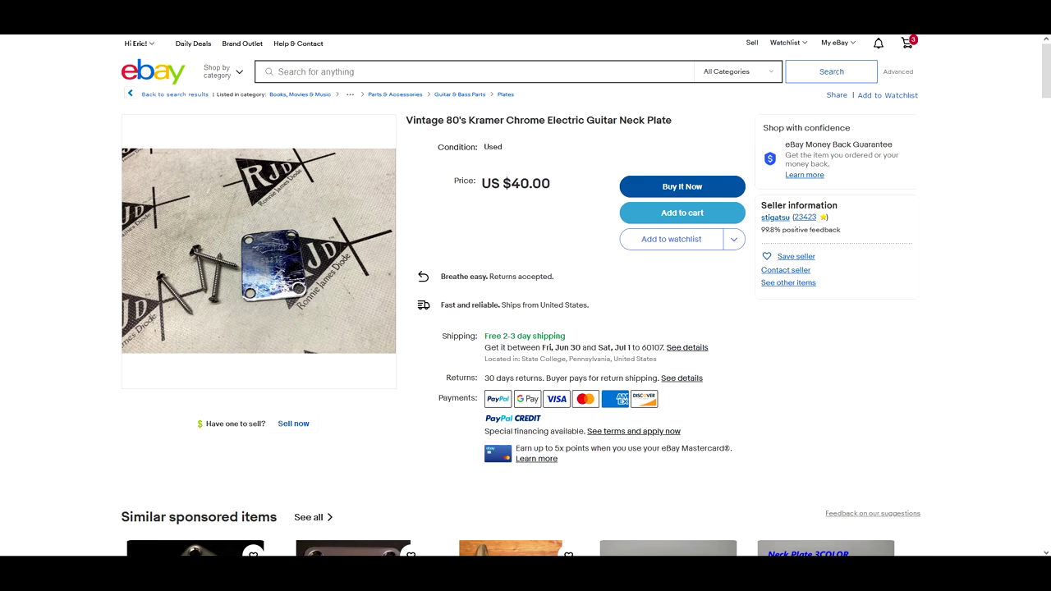
Go back from the Striker plate listing to the neck plate search results.
key("alt+Left")
scroll(176, 314, "down", 2)
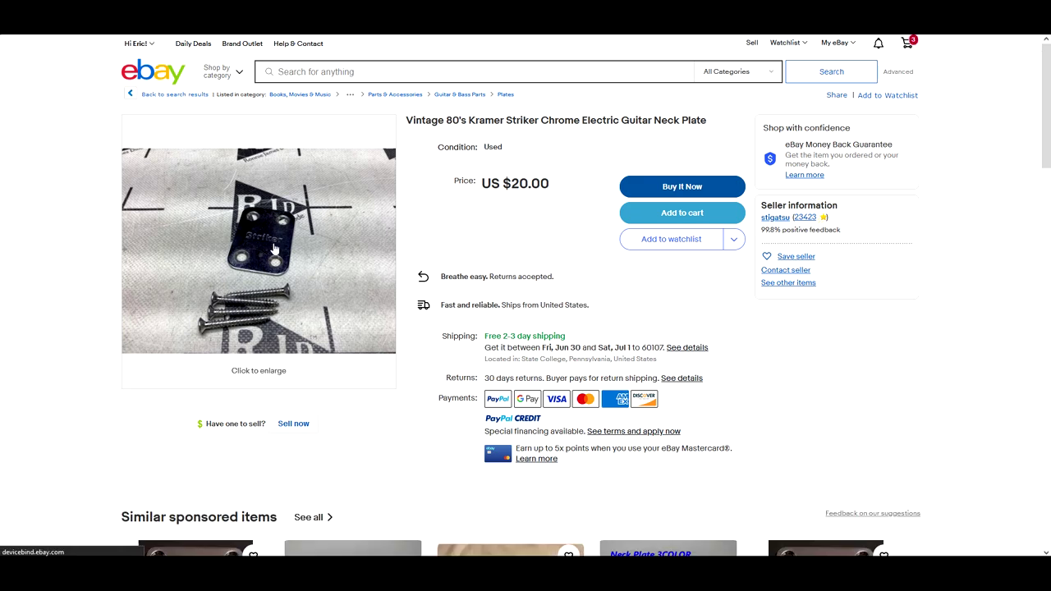
scroll(345, 295, "down", 2)
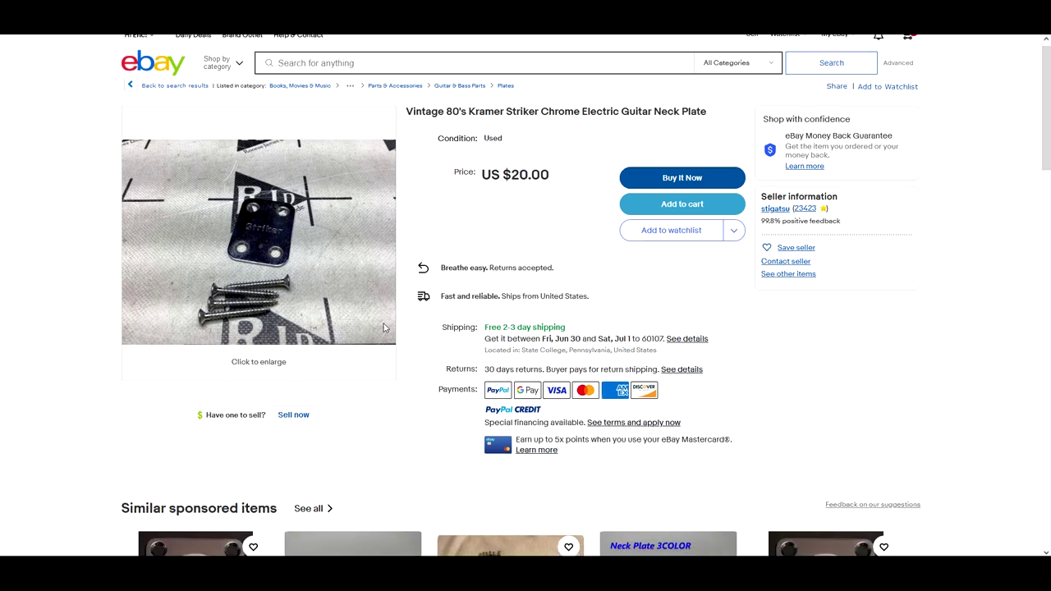
scroll(361, 311, "down", 8)
scroll(375, 323, "down", 5)
scroll(376, 323, "down", 3)
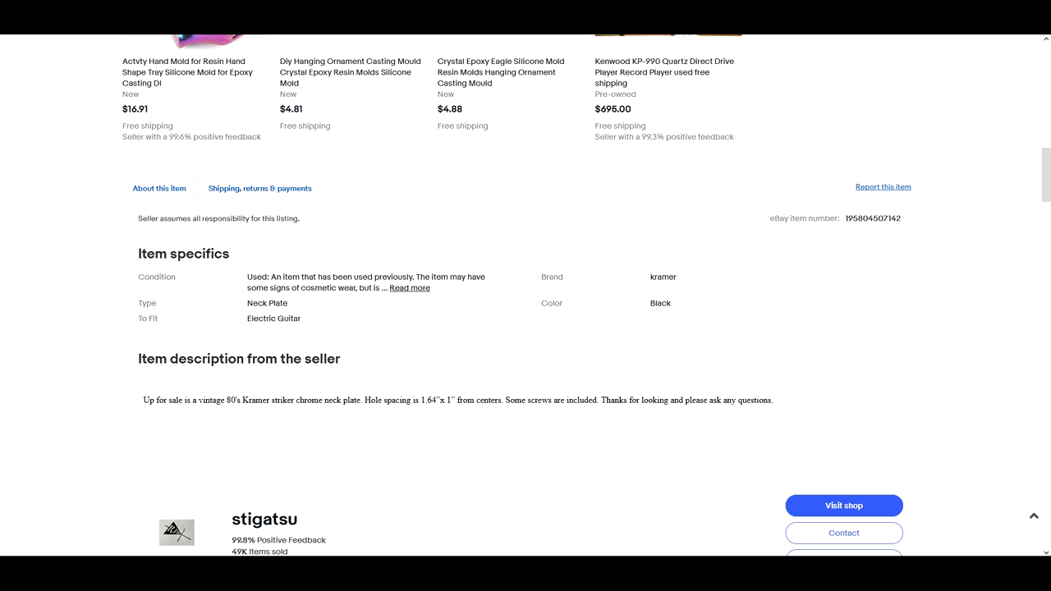
scroll(208, 316, "down", 1)
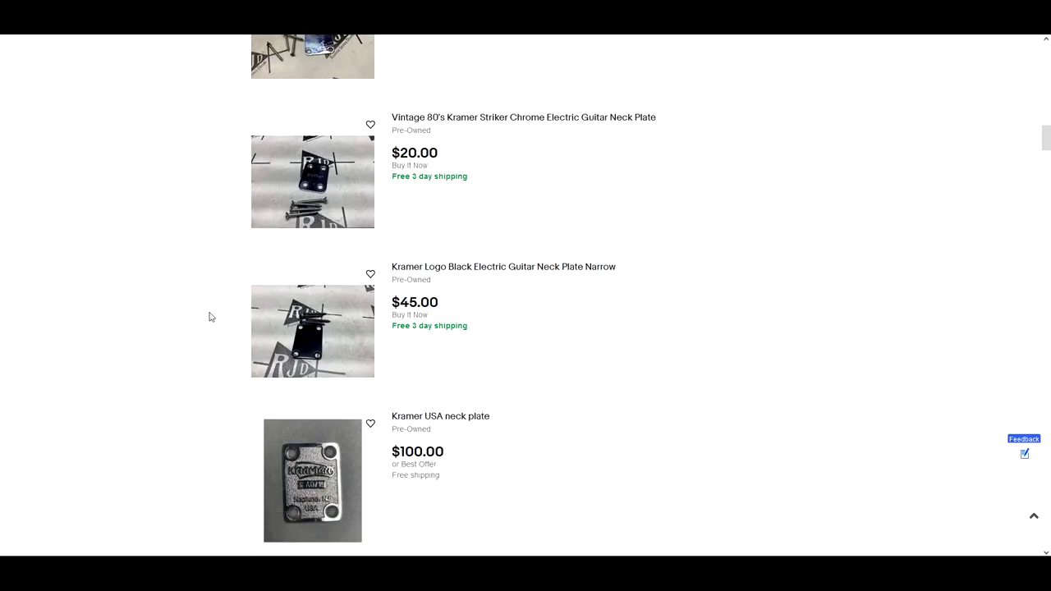
Review the $45.00 Kramer Logo Black narrow neck plate listing and add it to the cart.
left_click(471, 274)
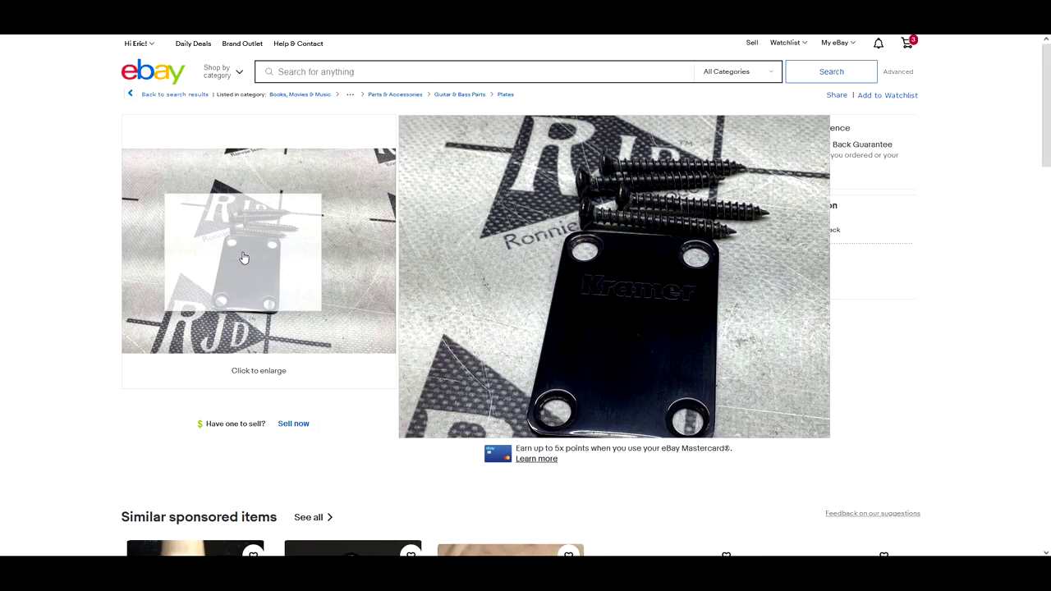
scroll(78, 462, "down", 5)
scroll(78, 462, "down", 5)
scroll(78, 462, "down", 4)
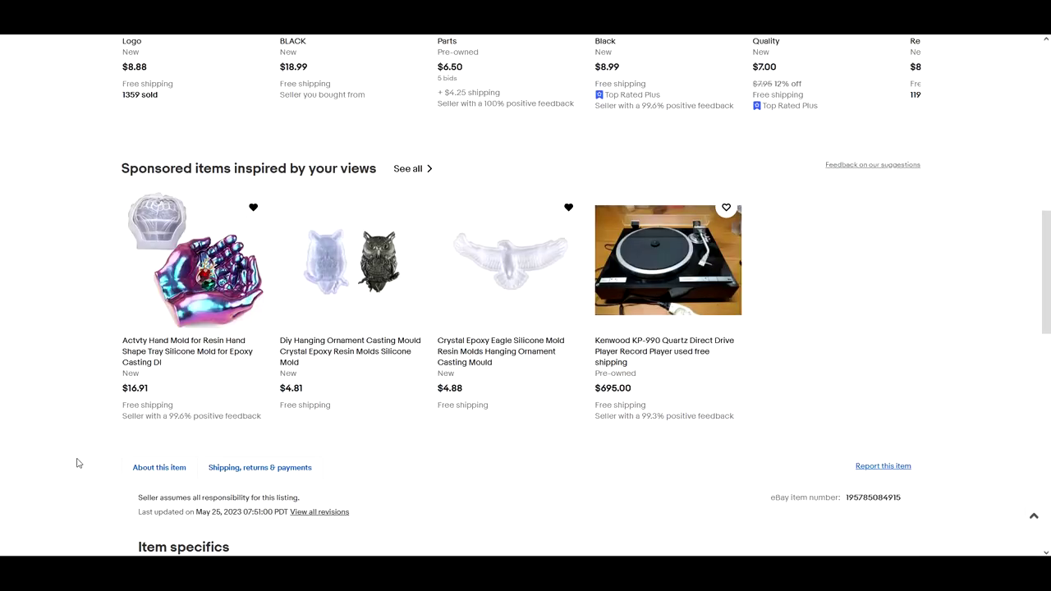
scroll(78, 462, "down", 5)
scroll(78, 462, "down", 5)
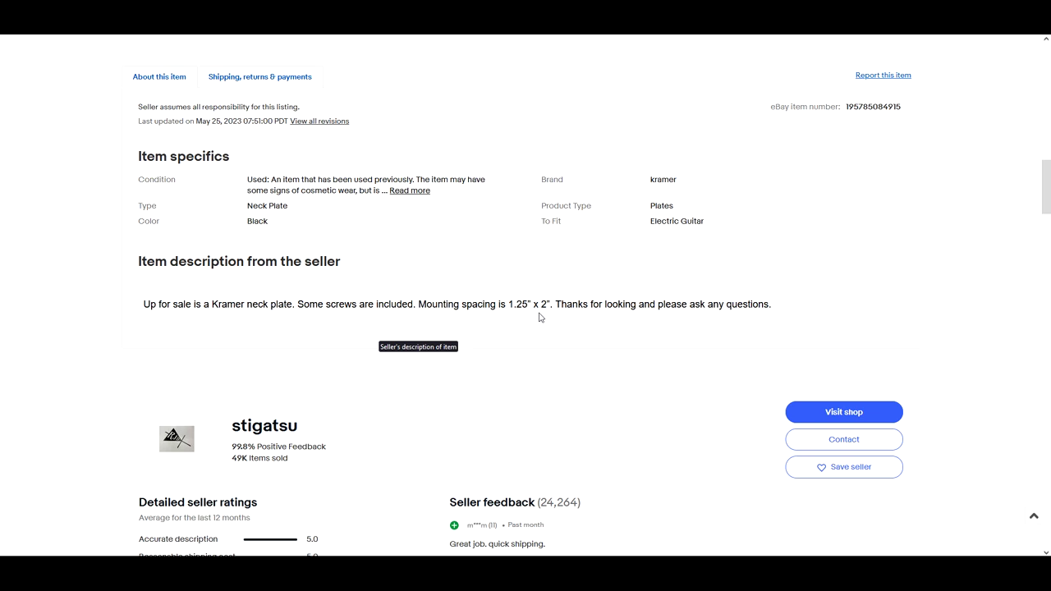
scroll(345, 320, "up", 10)
scroll(345, 320, "up", 10)
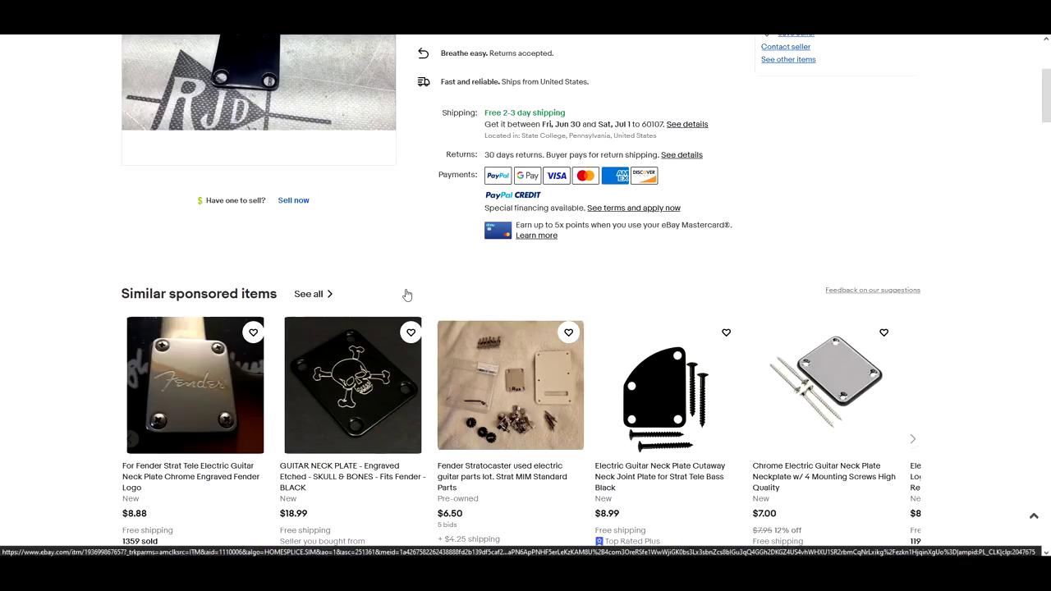
scroll(406, 293, "up", 8)
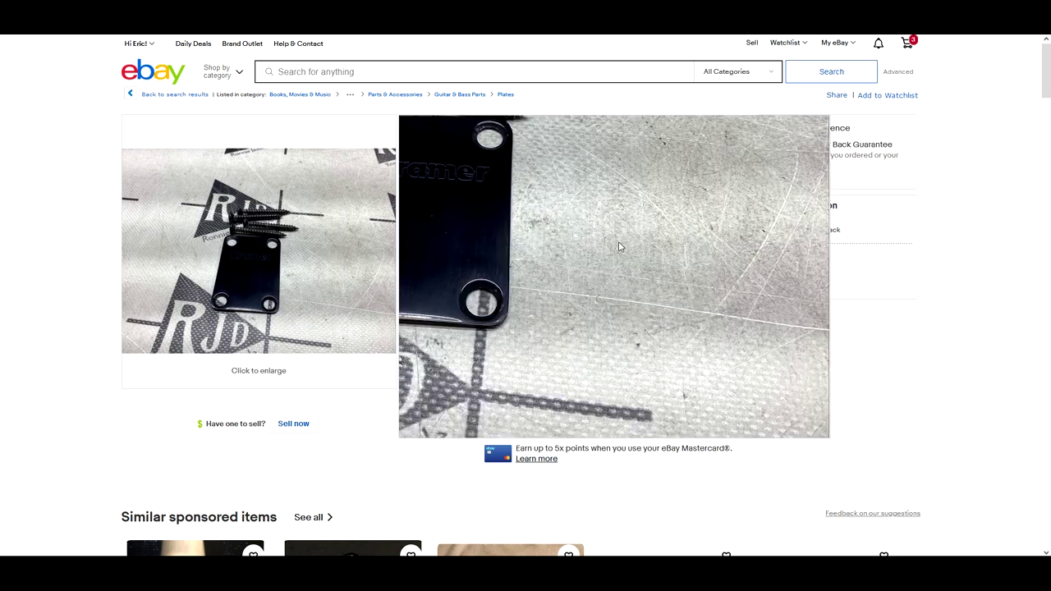
left_click(689, 214)
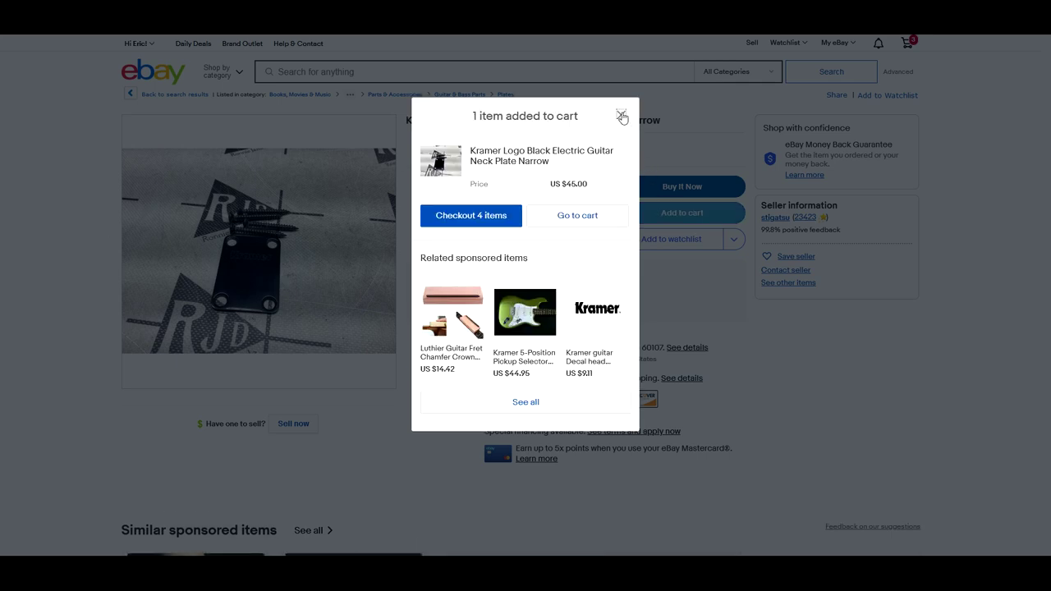
View the four-item $542.33 cart and remove the $62.99 black chrome Floyd Rose bridge.
left_click(620, 115)
scroll(96, 259, "down", 5)
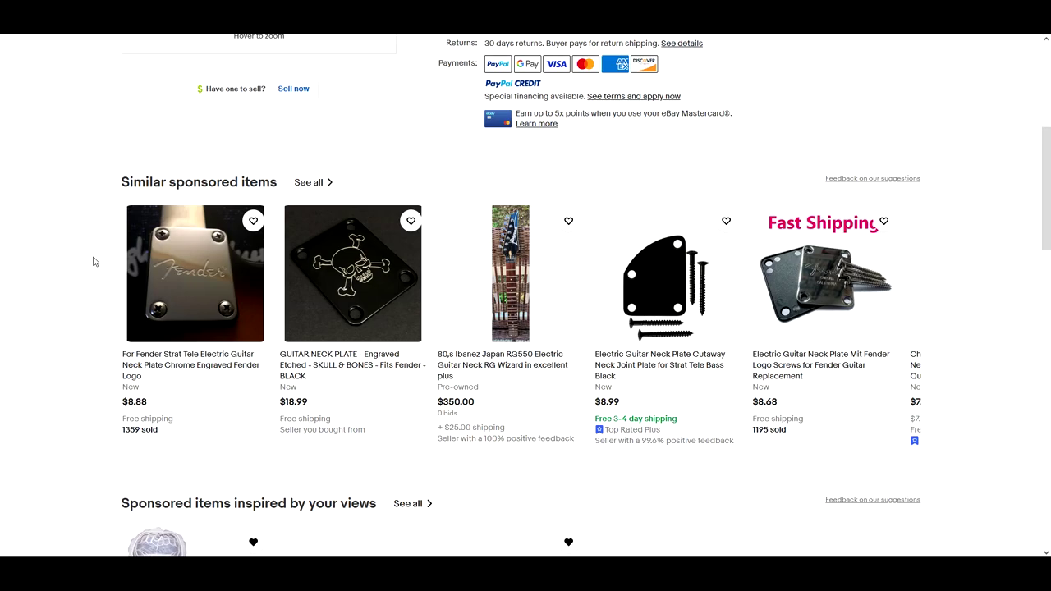
scroll(96, 259, "up", 5)
left_click(911, 43)
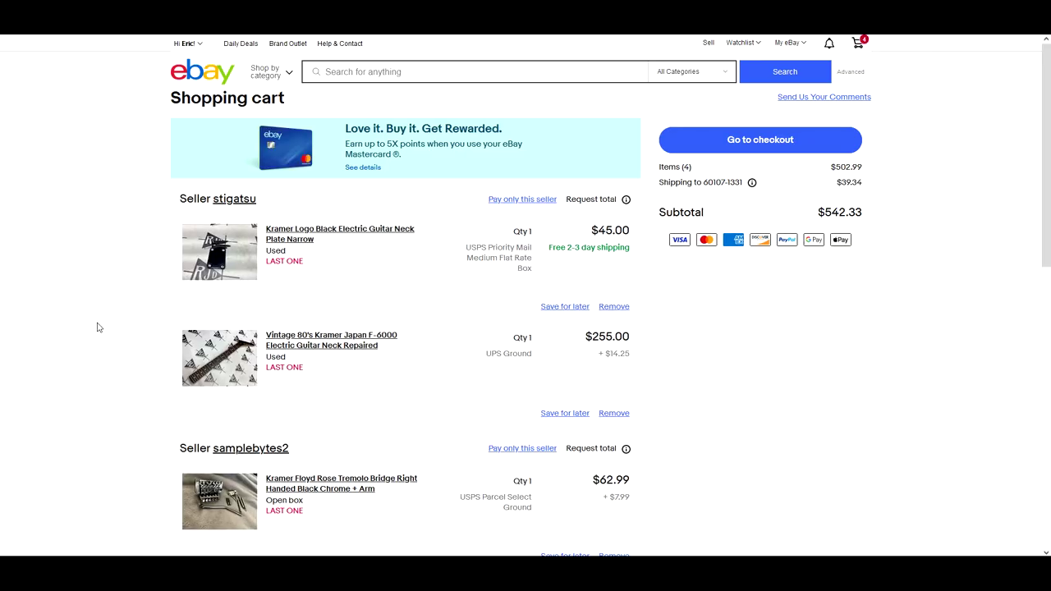
scroll(115, 354, "down", 2)
scroll(115, 354, "down", 2)
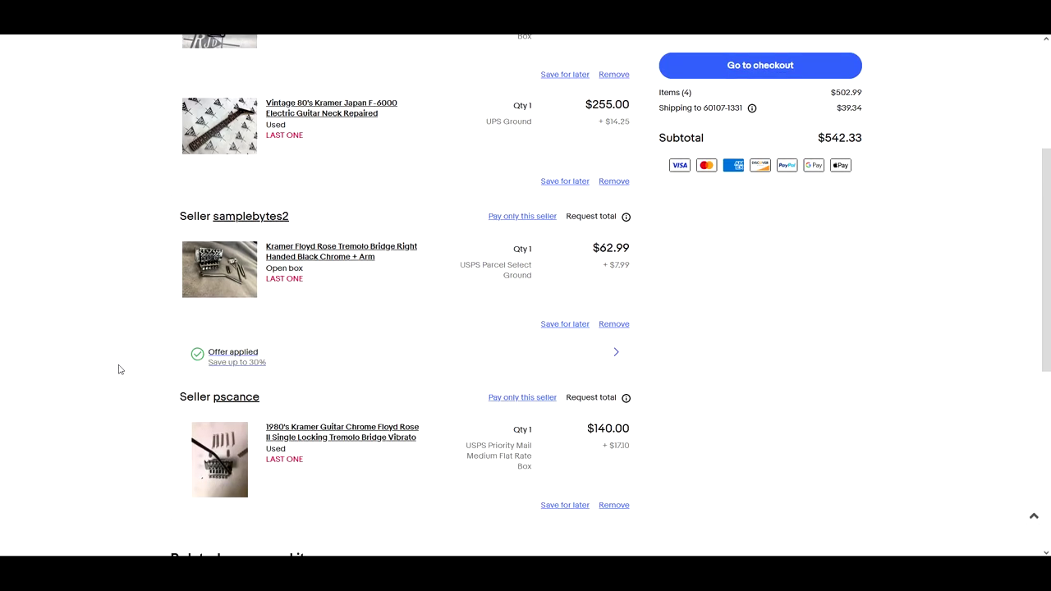
scroll(119, 369, "down", 1)
scroll(119, 370, "up", 3)
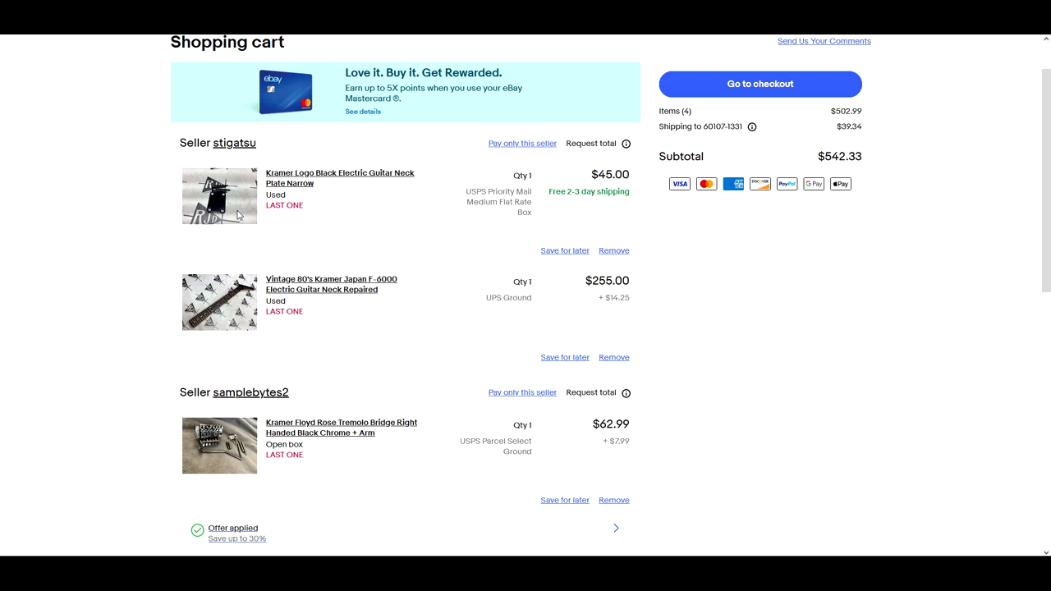
scroll(144, 317, "down", 1)
scroll(141, 320, "down", 1)
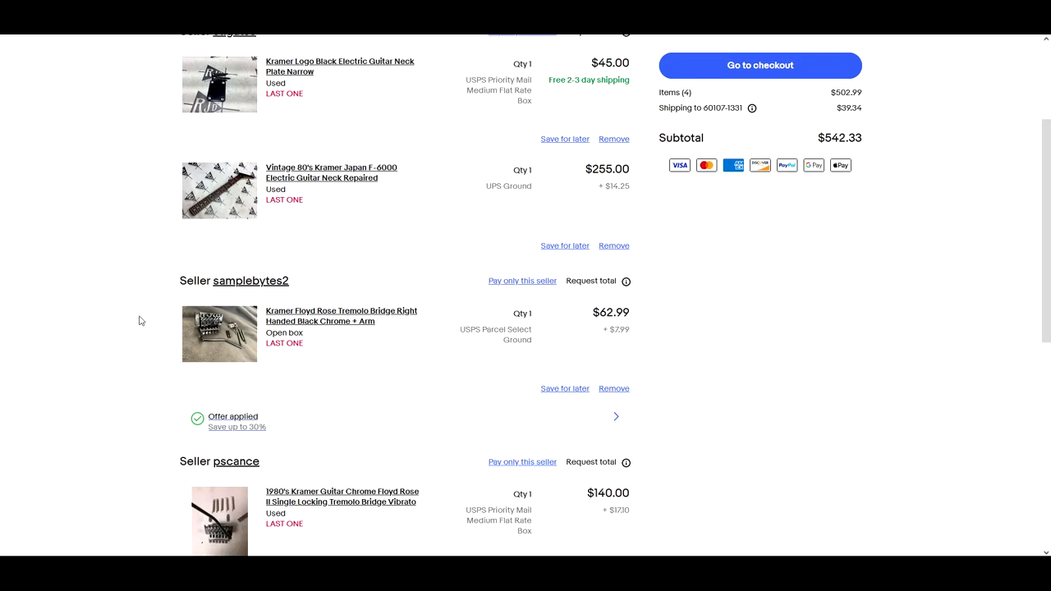
scroll(139, 320, "down", 1)
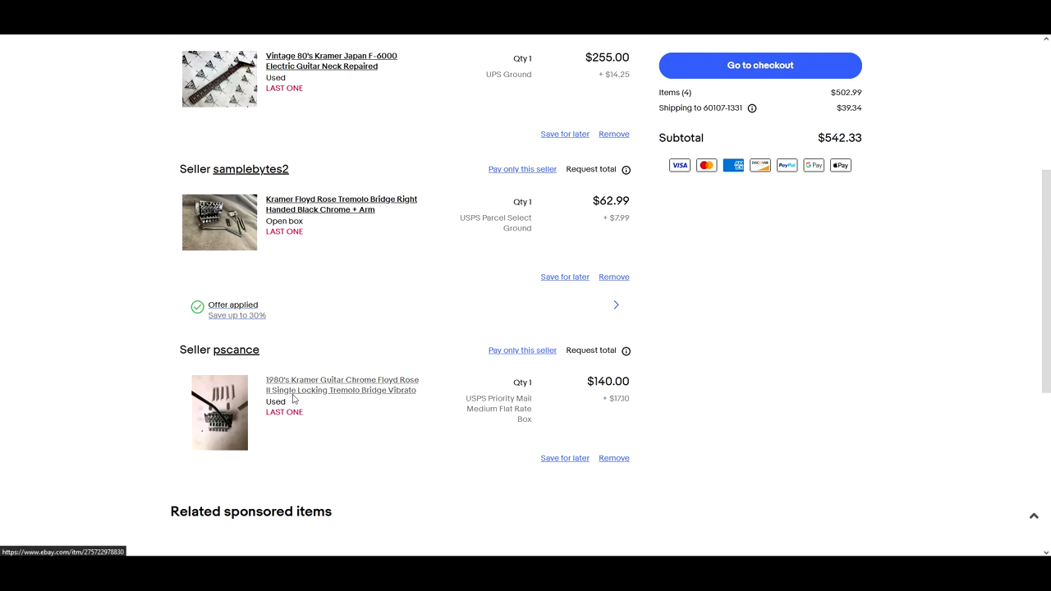
scroll(387, 428, "up", 1)
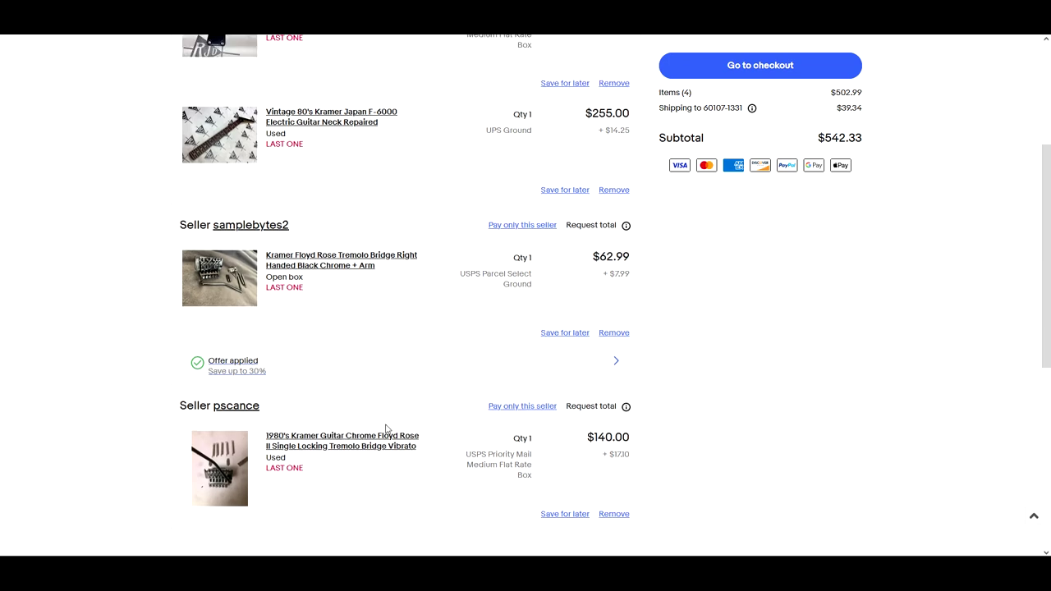
scroll(387, 429, "up", 1)
scroll(386, 429, "up", 1)
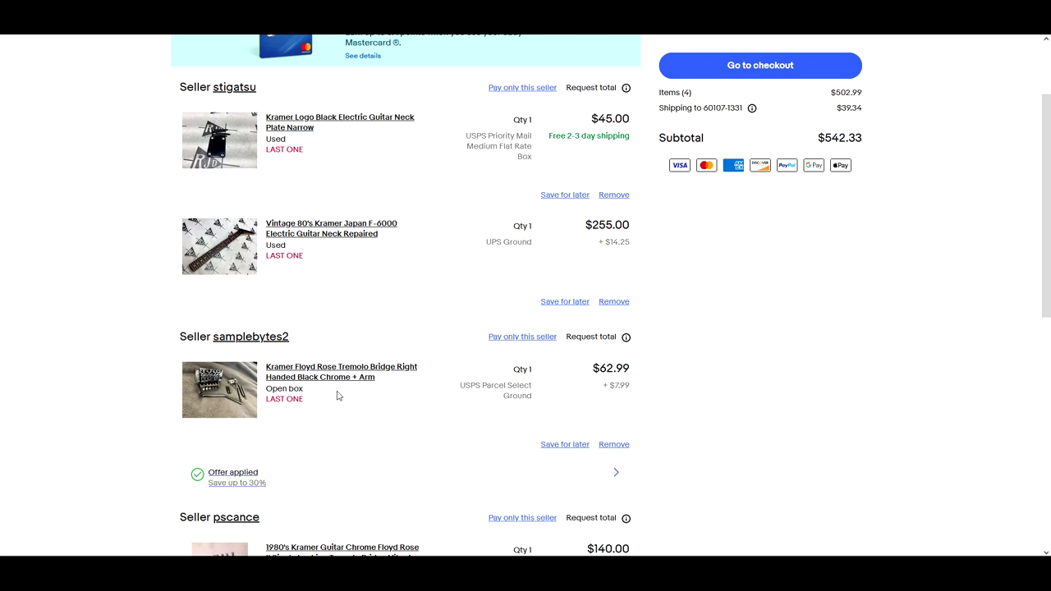
scroll(337, 396, "down", 3)
scroll(337, 396, "down", 2)
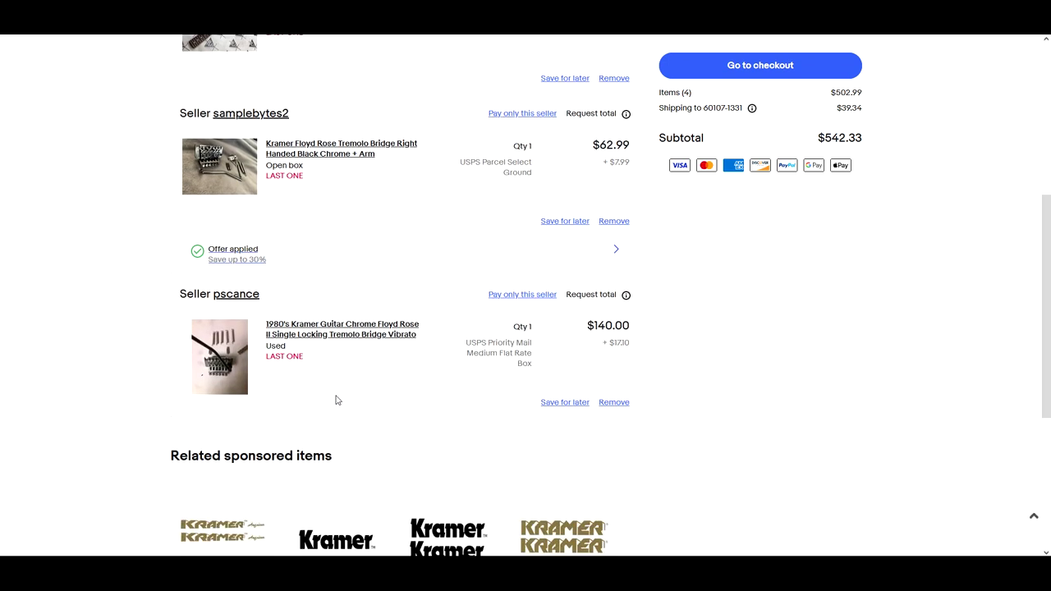
left_click(614, 221)
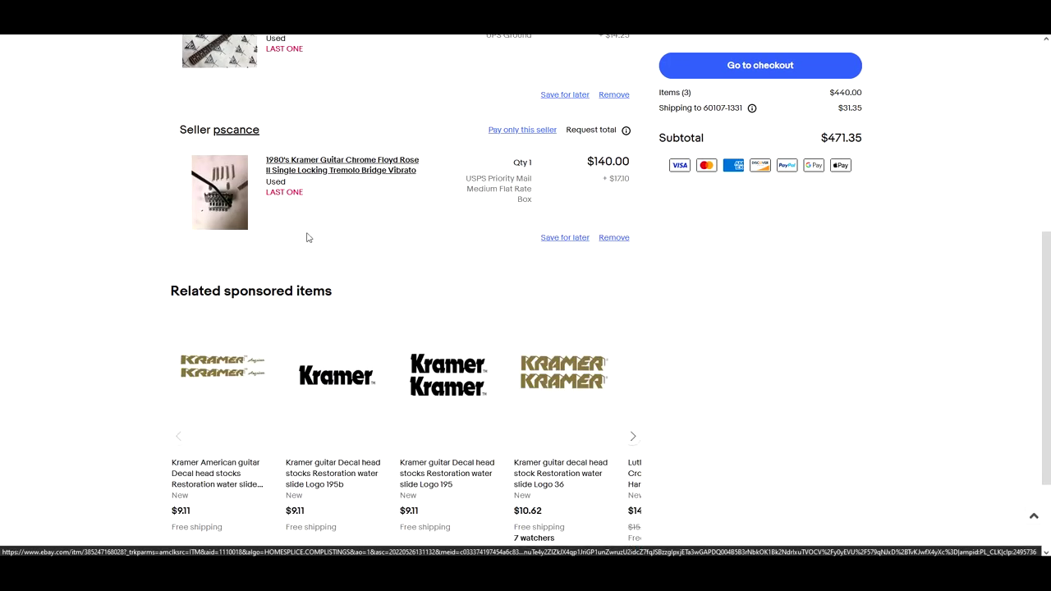
scroll(343, 257, "up", 1)
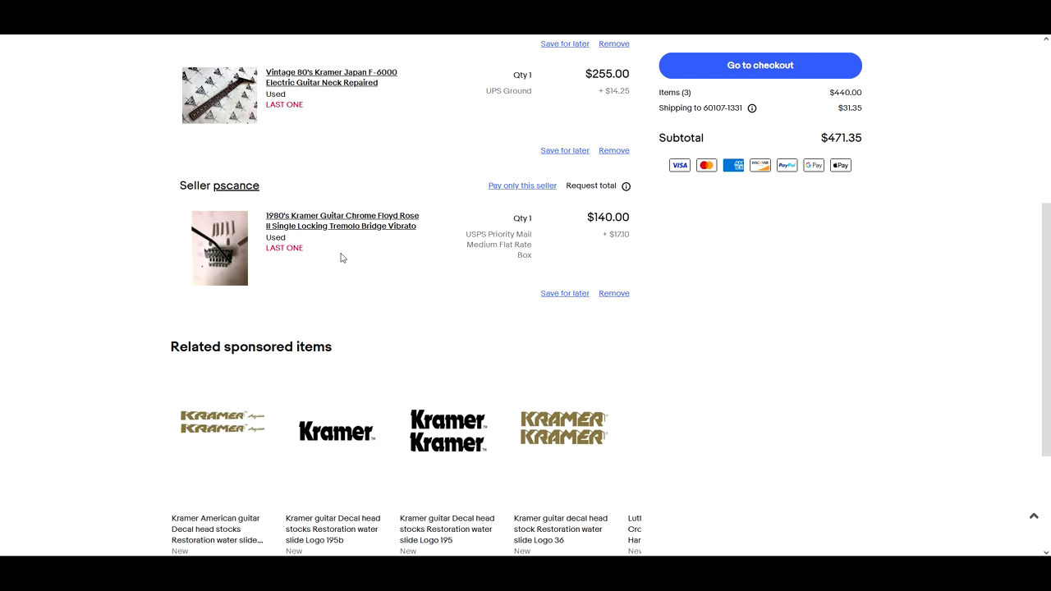
scroll(342, 257, "up", 1)
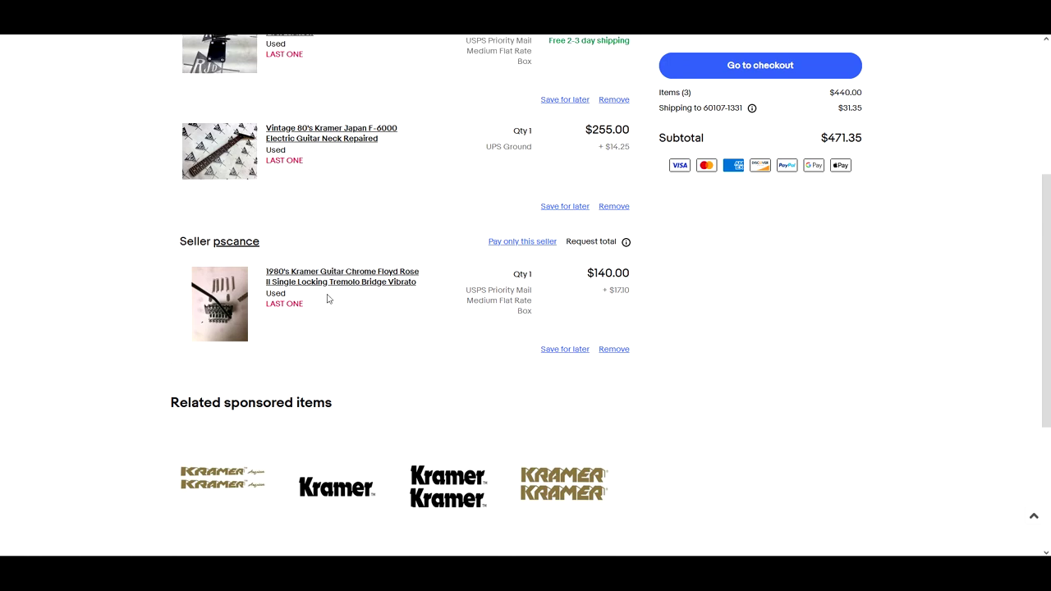
Check the 1980's chrome Floyd Rose bridge listing, then go back to the $471.35 cart.
left_click(342, 276)
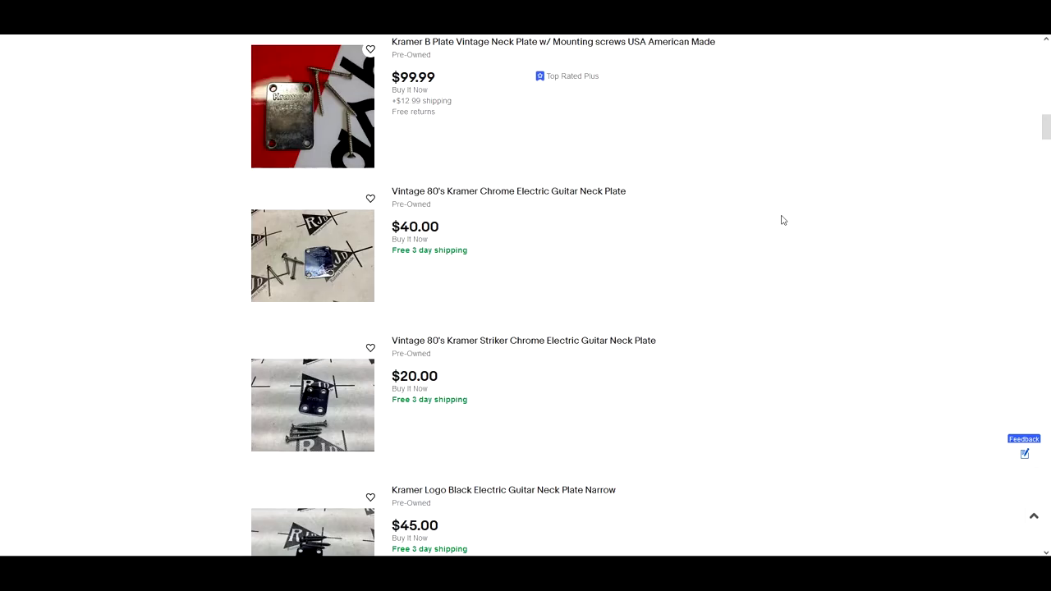
scroll(782, 220, "up", 15)
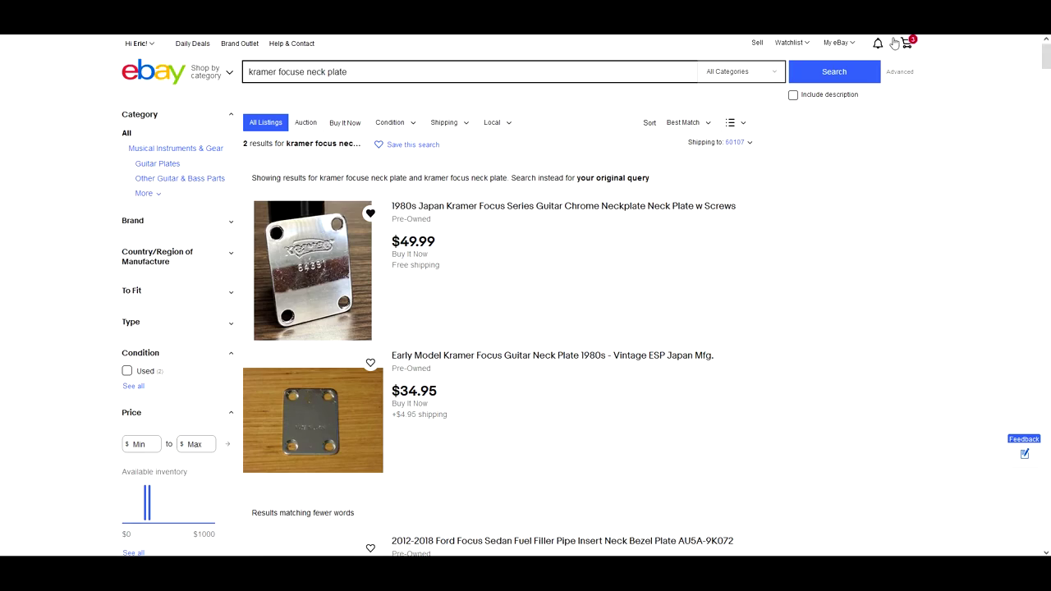
left_click(907, 42)
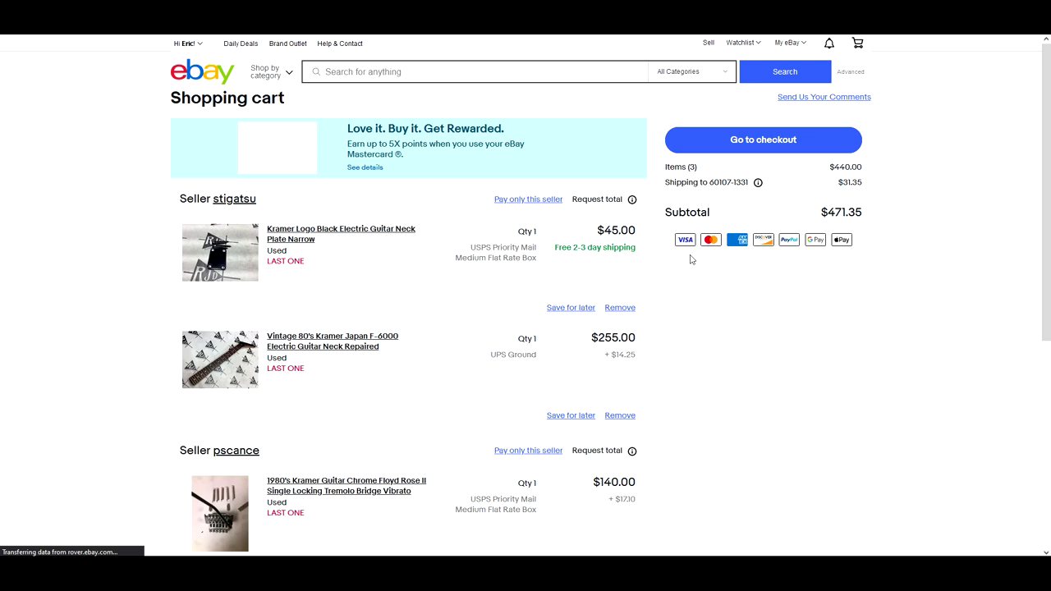
scroll(815, 344, "down", 1)
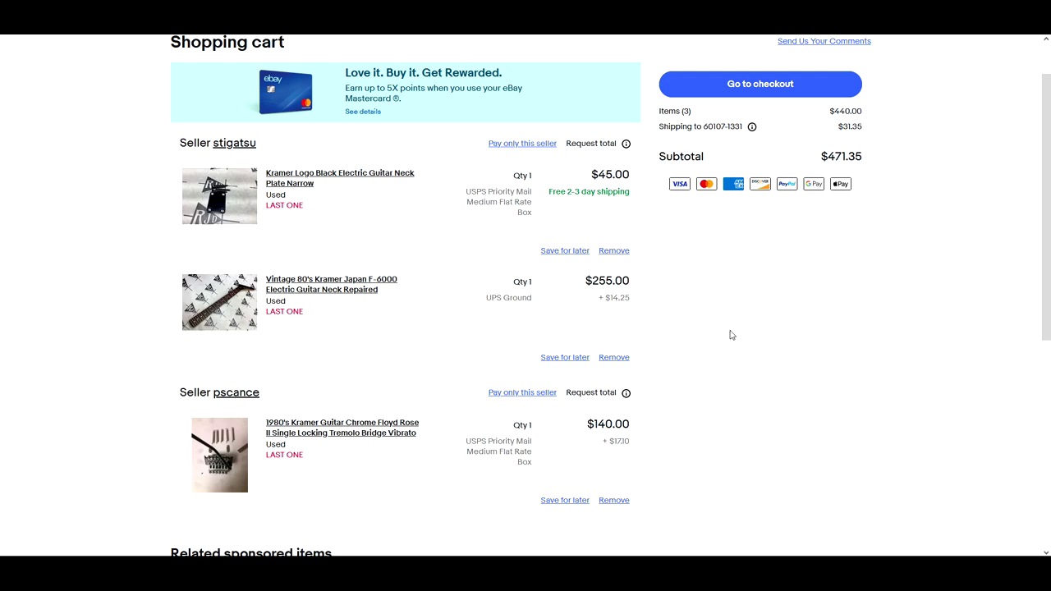
scroll(728, 335, "up", 2)
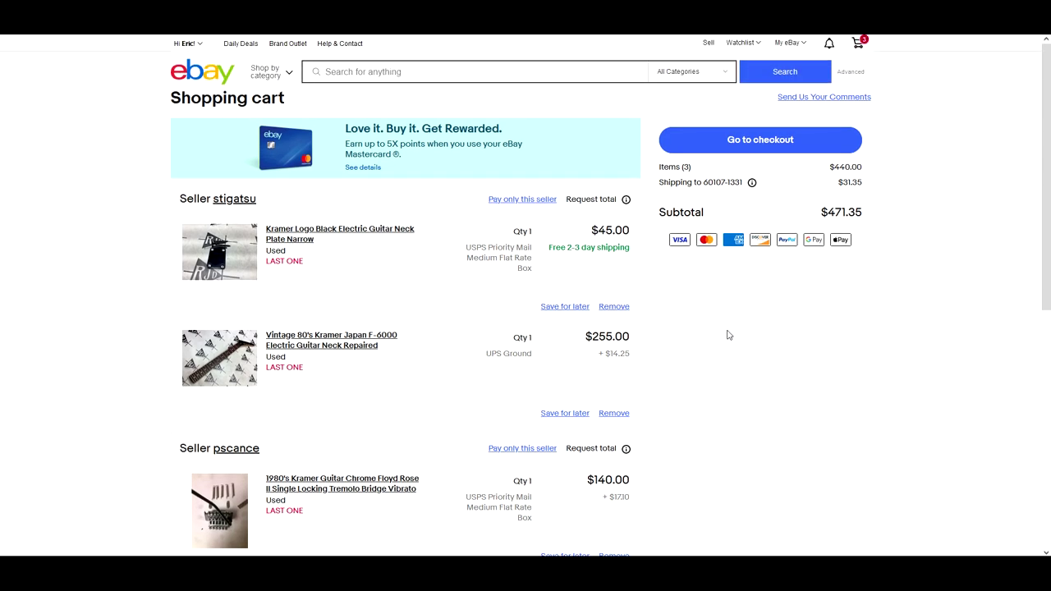